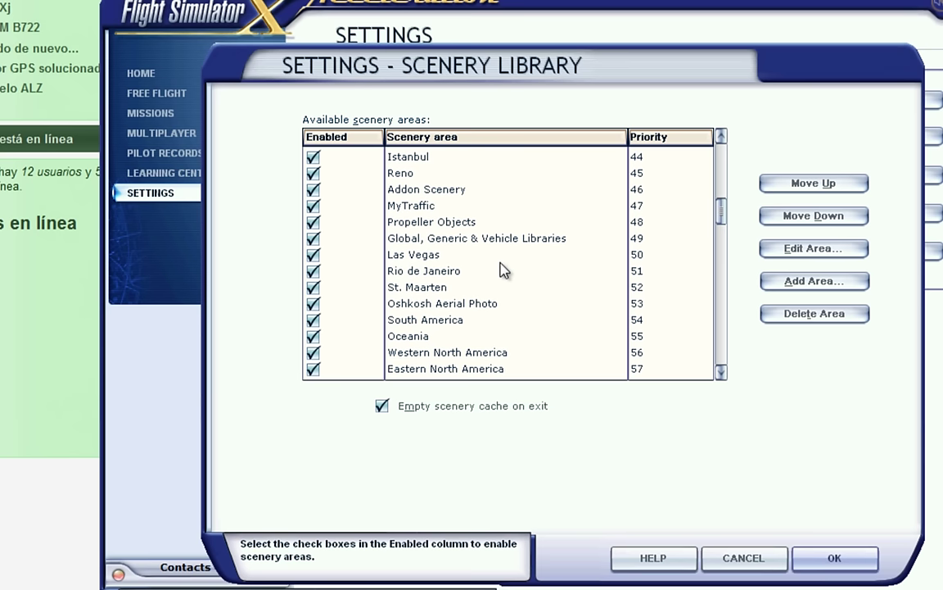
Review the default areas around Addon Scenery and the more detailed ones from Edwards_AFB to Reno in the scenery library
{"action": "left_click", "coordinate": [417, 222]}
{"action": "left_click", "coordinate": [415, 239]}
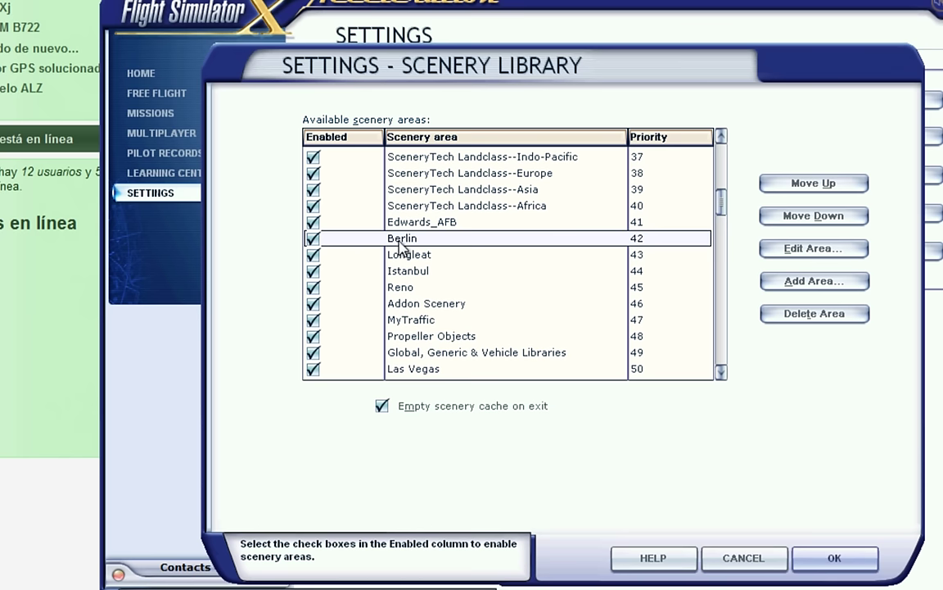
{"action": "scroll", "coordinate": [525, 272], "scroll_direction": "up", "scroll_amount": 11}
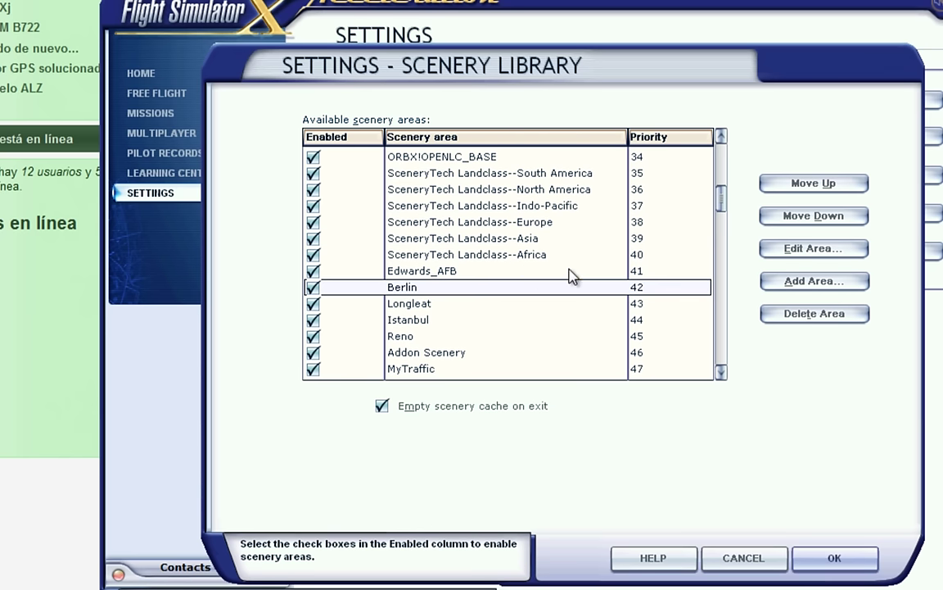
{"action": "scroll", "coordinate": [651, 299], "scroll_direction": "up", "scroll_amount": 2}
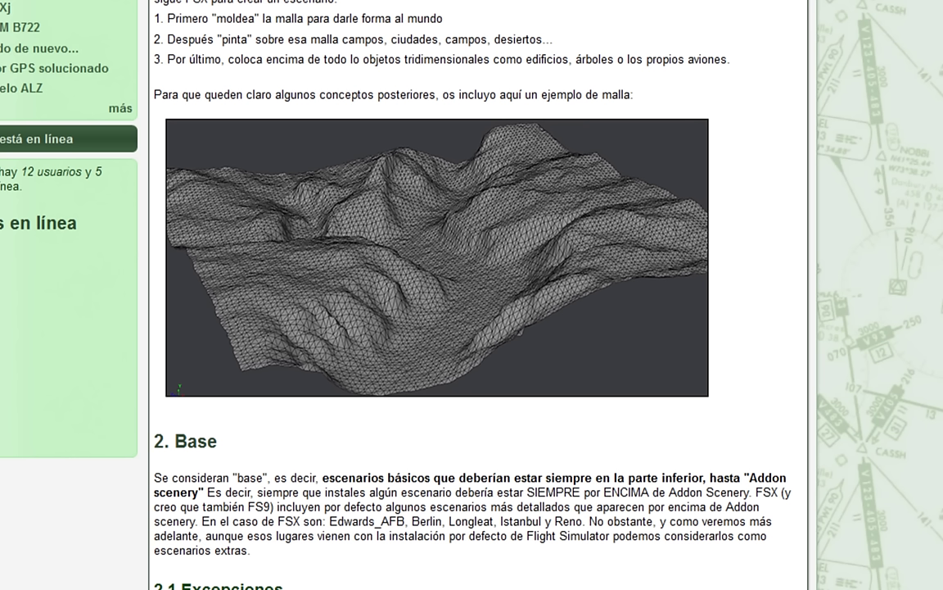
Switch to Windows Explorer and open the Addon Scenery folder inside the FSX folder on drive C
{"action": "key", "text": "alt+Tab"}
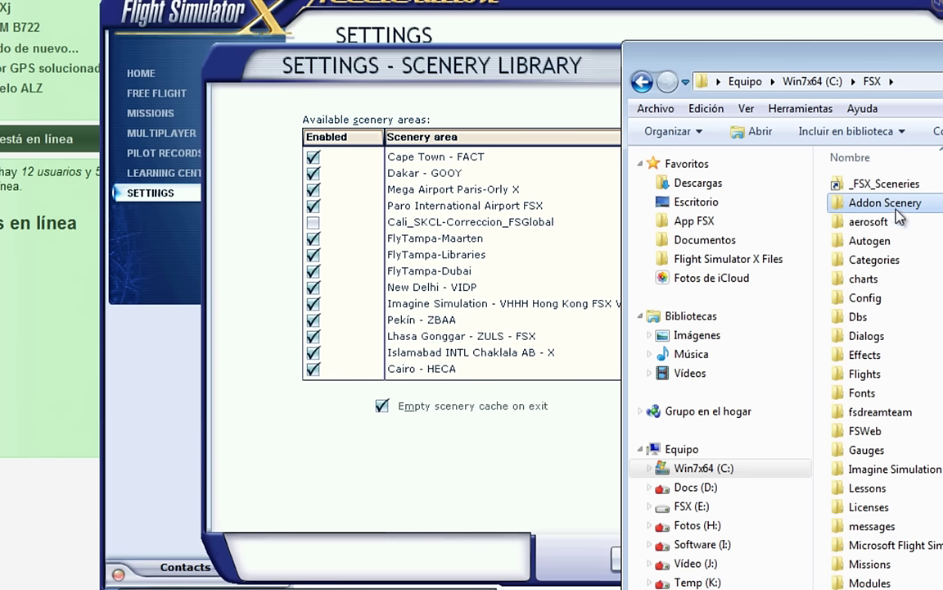
{"action": "left_click_drag", "start_coordinate": [876, 77], "coordinate": [440, 0]}
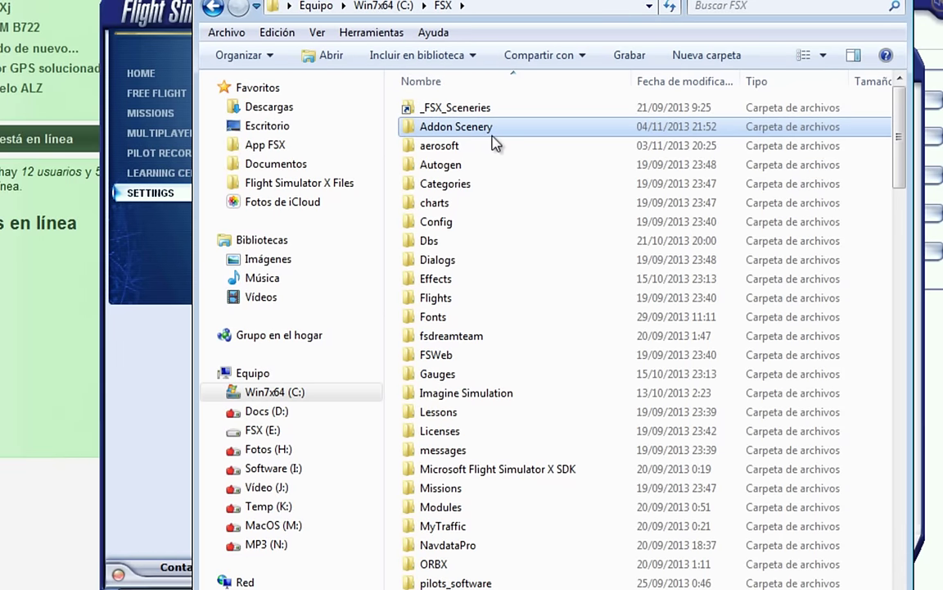
{"action": "left_click", "coordinate": [378, 6]}
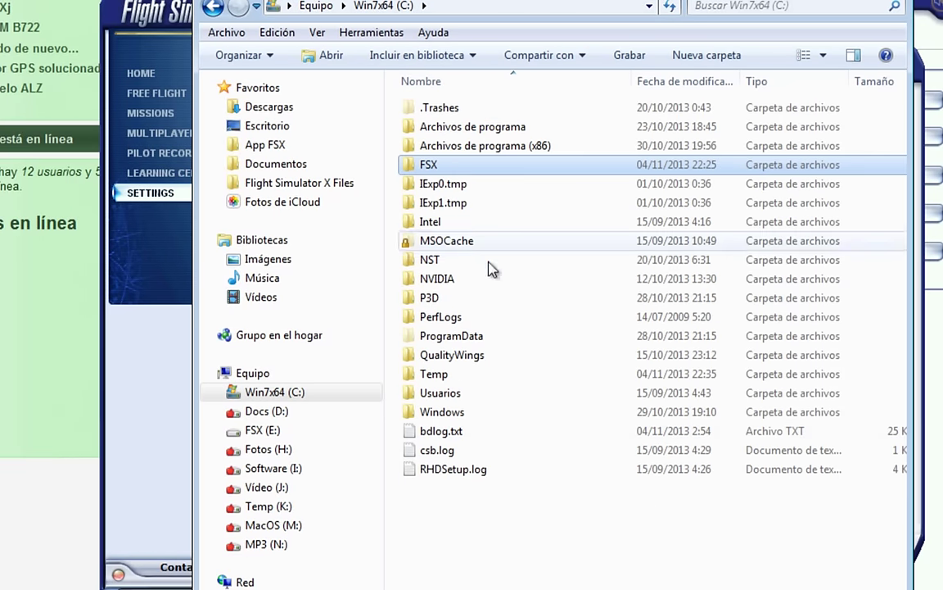
{"action": "mouse_move", "coordinate": [470, 149]}
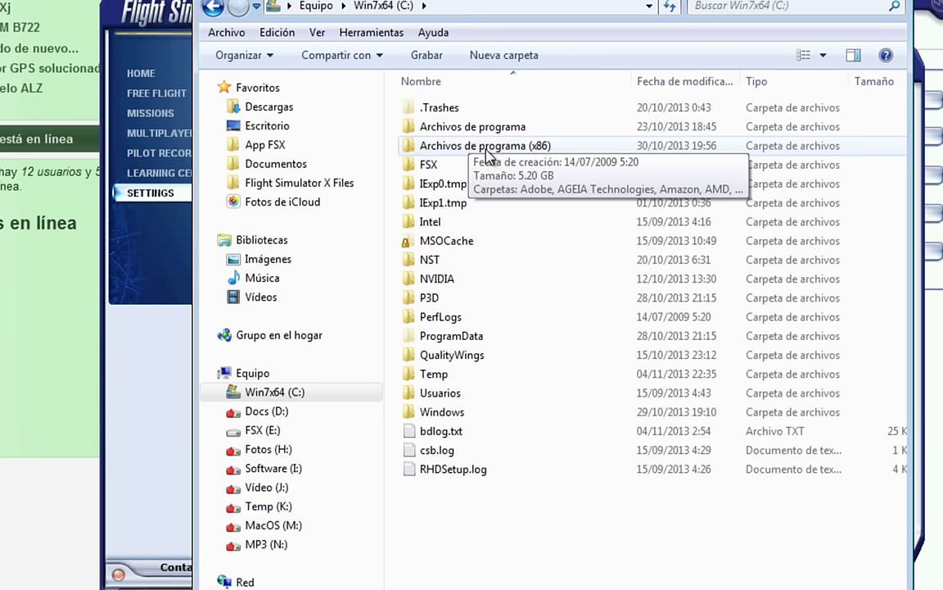
{"action": "left_click", "coordinate": [434, 167]}
{"action": "double_click", "coordinate": [436, 164]}
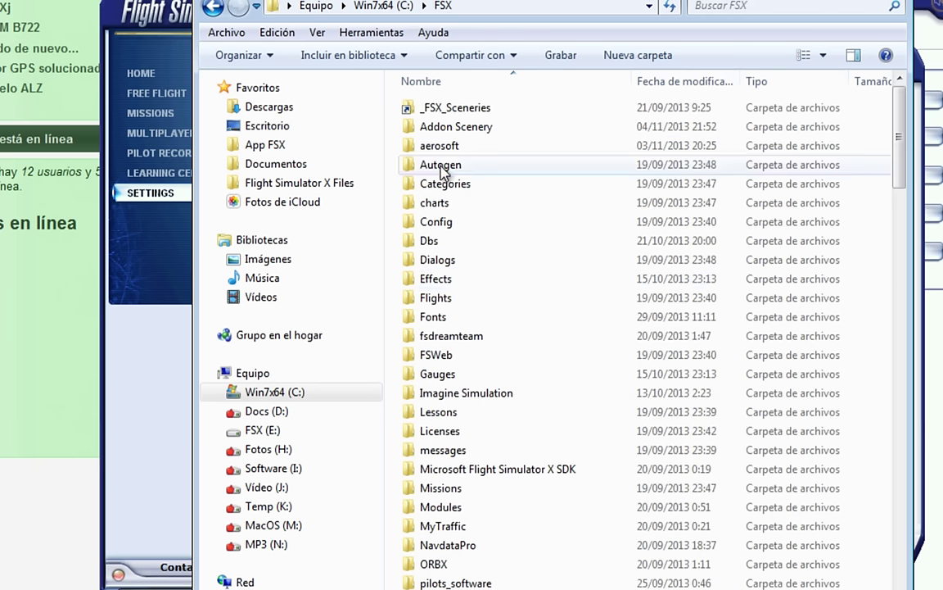
{"action": "left_click", "coordinate": [434, 129]}
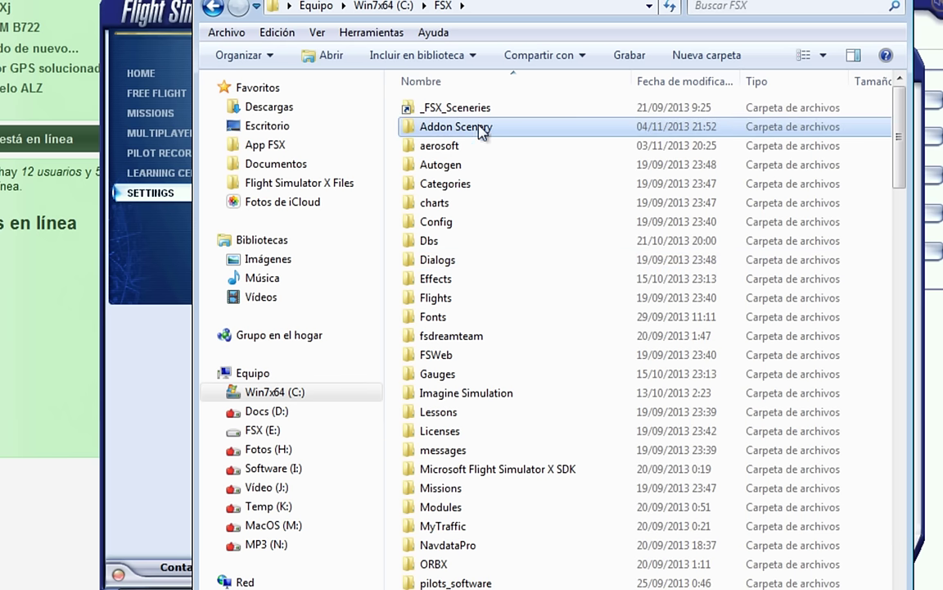
{"action": "double_click", "coordinate": [447, 130]}
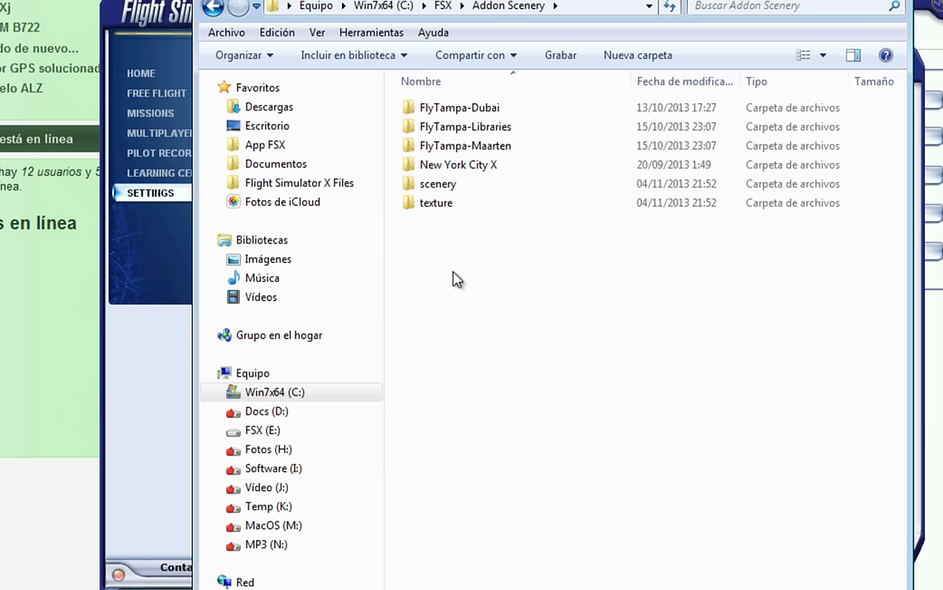
Look over the add-on folders stored in Addon Scenery, from FlyTampa-Dubai to New York City X
{"action": "left_click", "coordinate": [458, 107]}
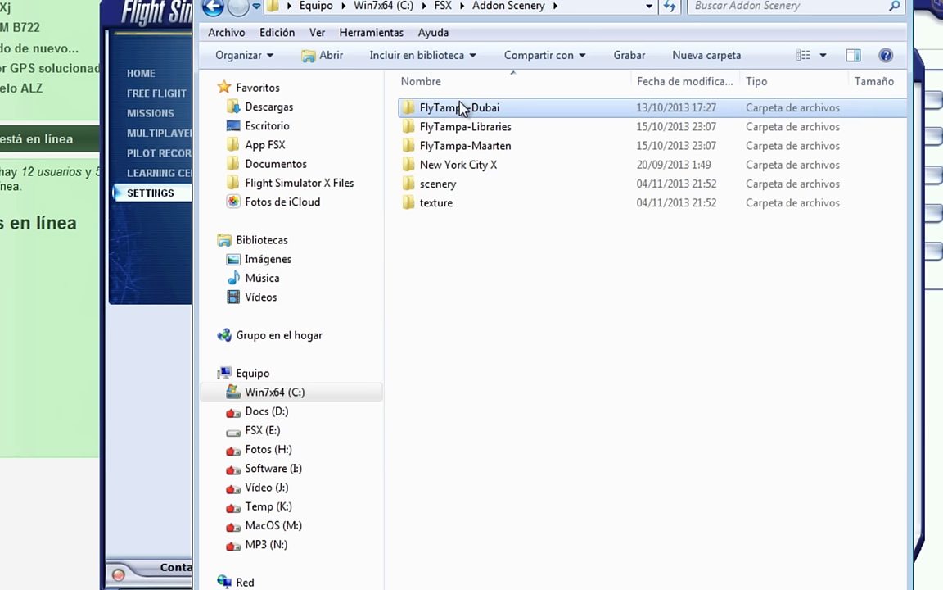
{"action": "left_click", "coordinate": [469, 164]}
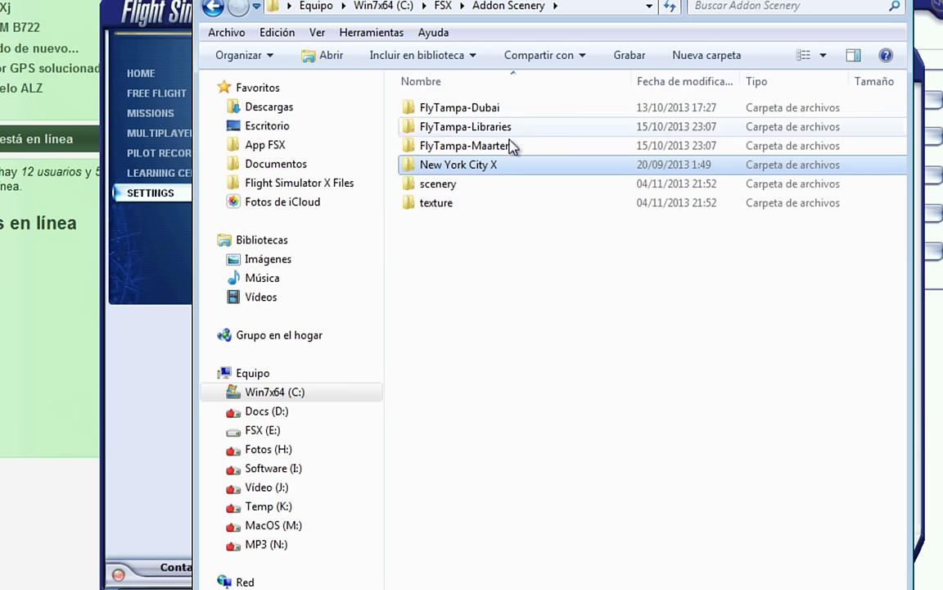
{"action": "left_click", "coordinate": [476, 339]}
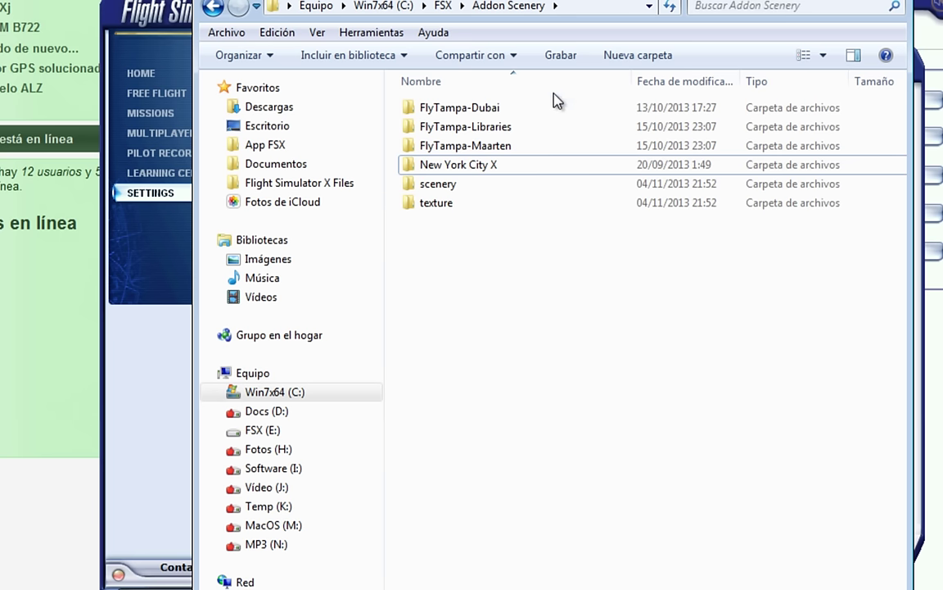
Switch to the downloaded Escenarios folder and inspect the doc, scenery and texture subfolders of Dakar - GOOY
{"action": "key", "text": "alt+F4"}
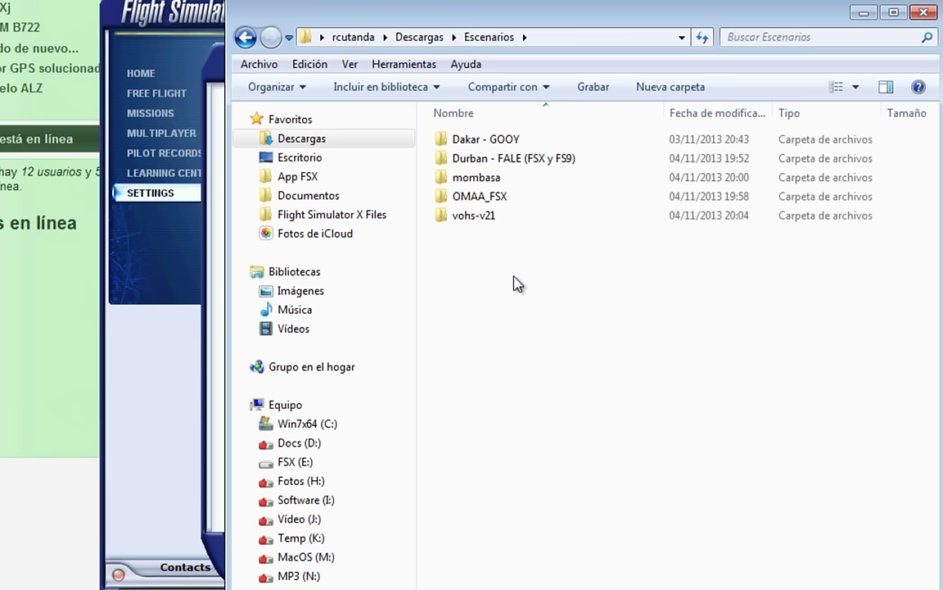
{"action": "double_click", "coordinate": [520, 140]}
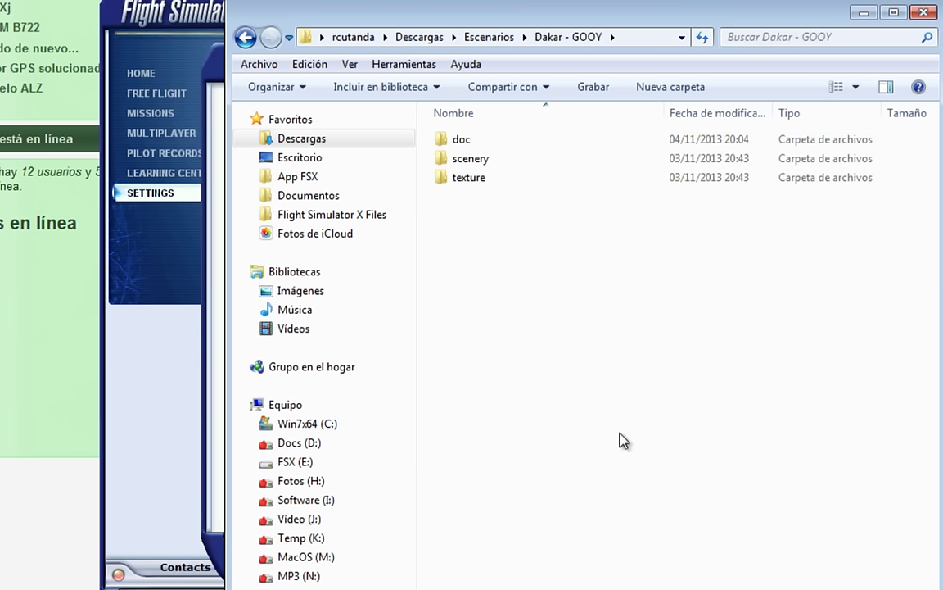
{"action": "double_click", "coordinate": [465, 144]}
{"action": "left_click", "coordinate": [488, 37]}
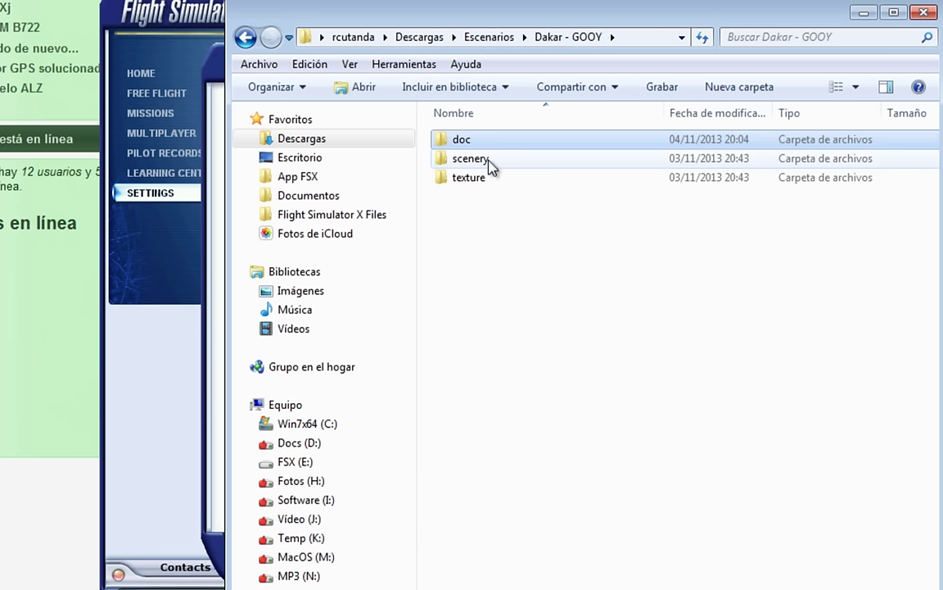
{"action": "left_click", "coordinate": [488, 161]}
{"action": "left_click", "coordinate": [478, 177]}
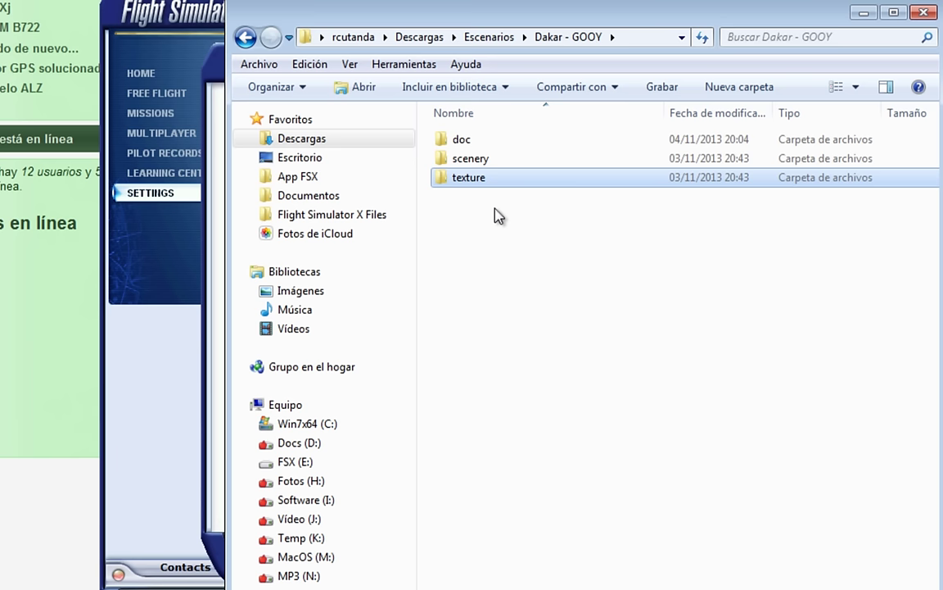
{"action": "left_click", "coordinate": [467, 159]}
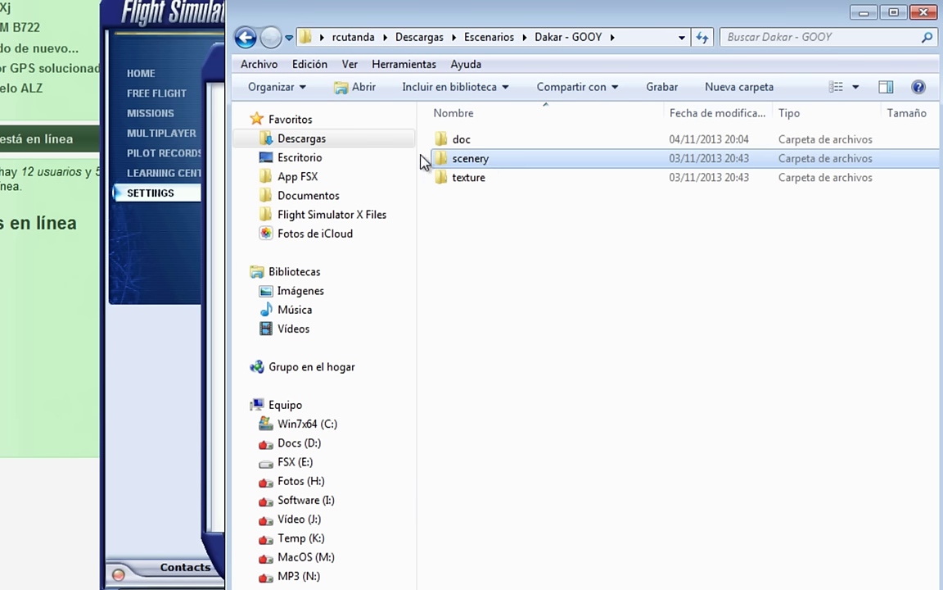
Look through the files in the texture subfolder of Dakar - GOOY and return to the parent folder
{"action": "double_click", "coordinate": [490, 179]}
{"action": "scroll", "coordinate": [508, 245], "scroll_direction": "down", "scroll_amount": 12}
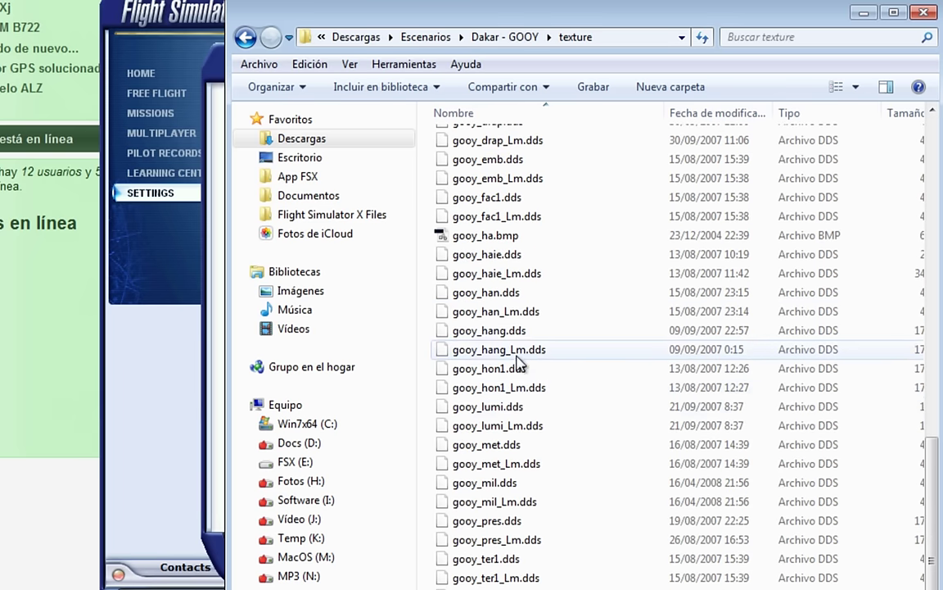
{"action": "scroll", "coordinate": [516, 385], "scroll_direction": "up", "scroll_amount": 13}
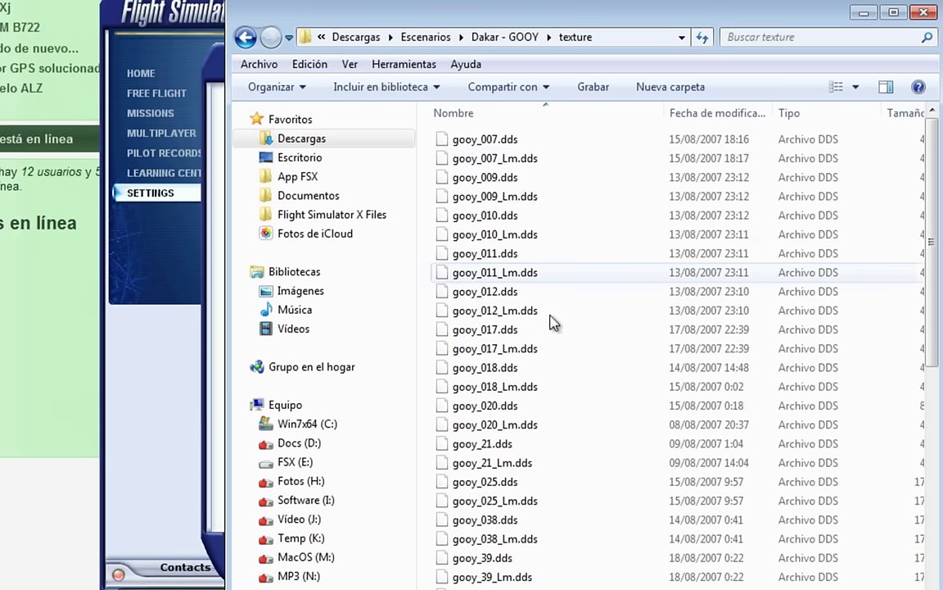
{"action": "left_click", "coordinate": [500, 36]}
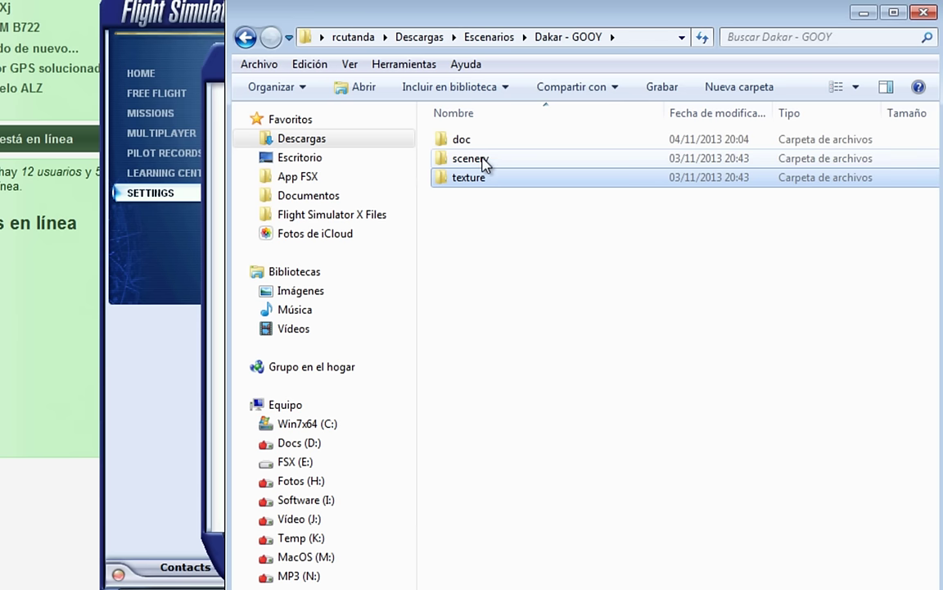
Inspect the BGL files in the scenery subfolder of Dakar - GOOY and return to the parent folder
{"action": "left_click", "coordinate": [483, 163]}
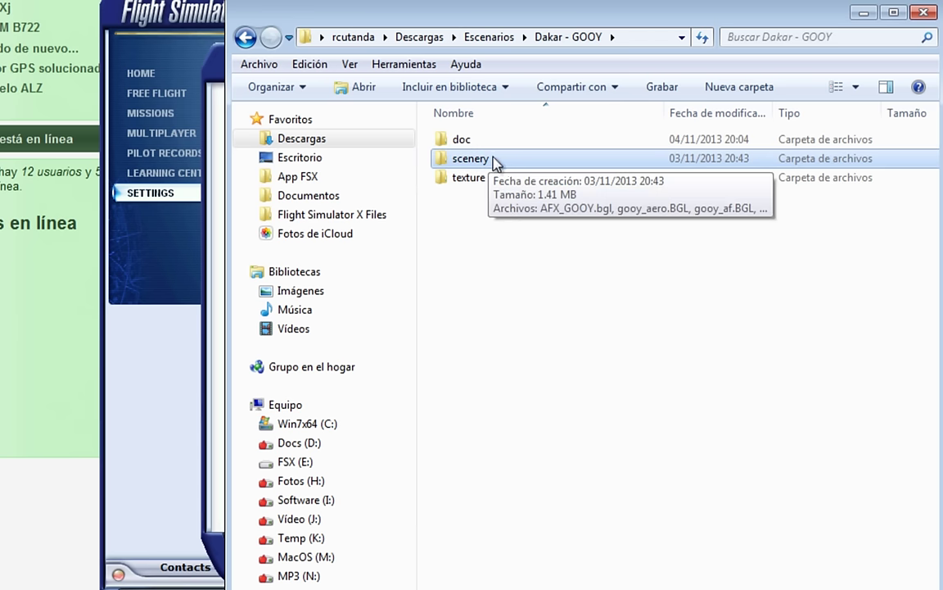
{"action": "double_click", "coordinate": [496, 162]}
{"action": "left_click", "coordinate": [521, 144]}
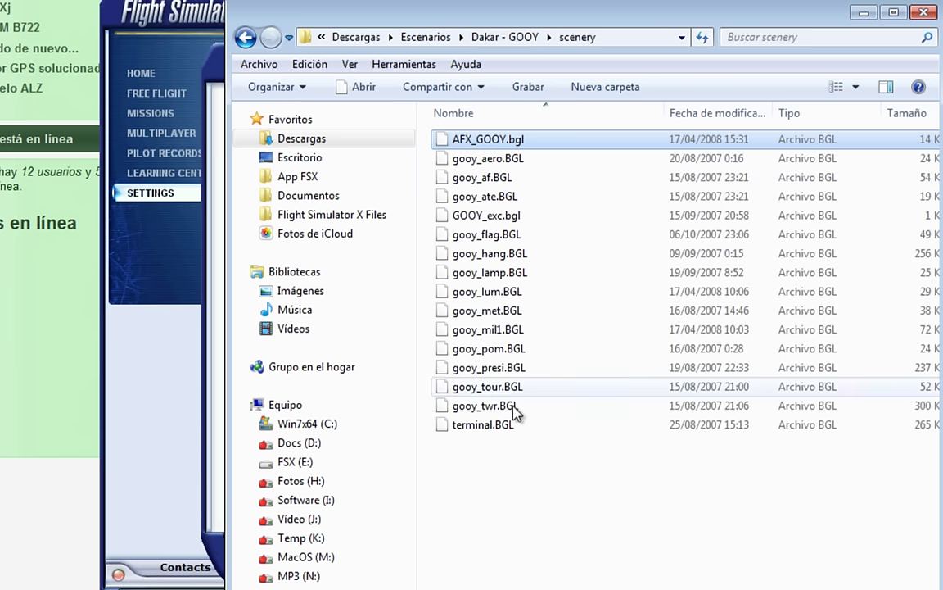
{"action": "left_click", "coordinate": [506, 39]}
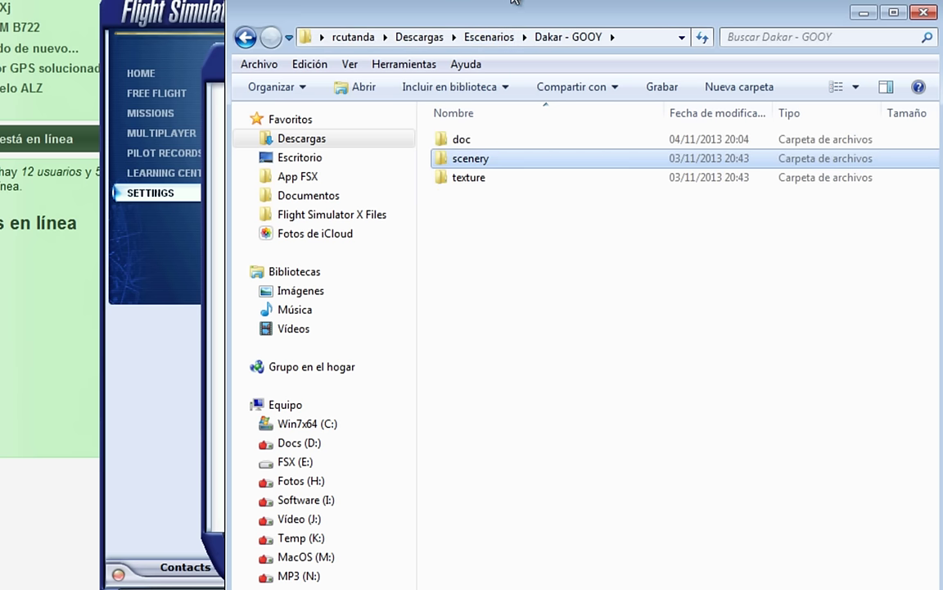
Switch to Flight Simulator X and try to delete the Dakar - GOOY area from the scenery library
{"action": "key", "text": "alt+Tab"}
{"action": "left_click", "coordinate": [472, 176]}
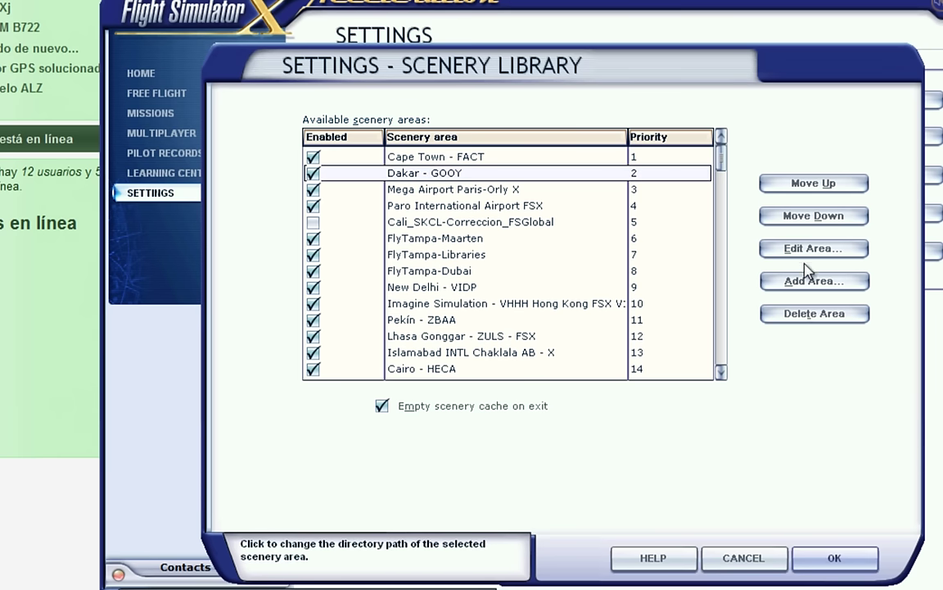
{"action": "left_click", "coordinate": [816, 314]}
Return to the Escenarios folder and highlight the city and airport code parts of the Dakar - GOOY folder name without renaming it
{"action": "key", "text": "alt+Tab"}
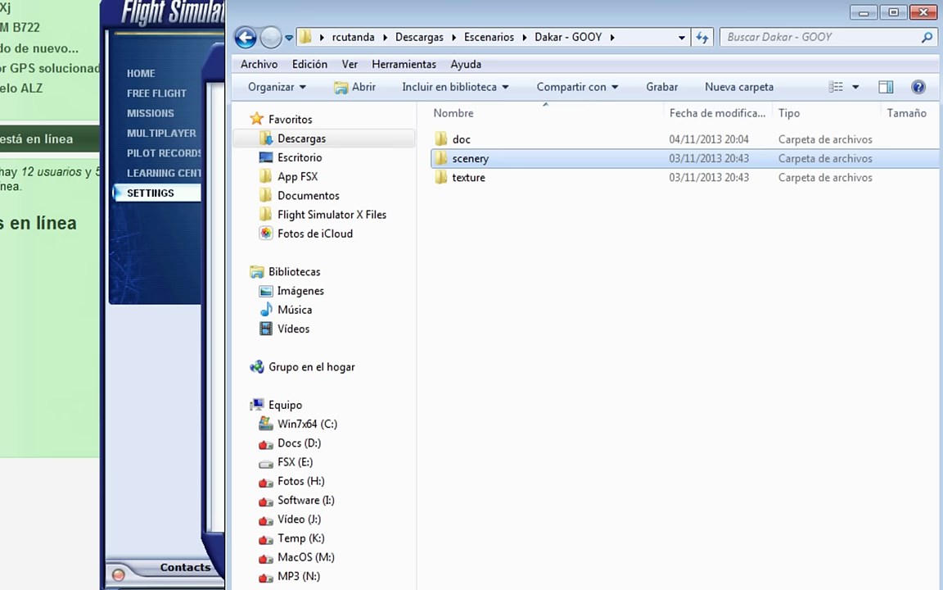
{"action": "left_click", "coordinate": [488, 37]}
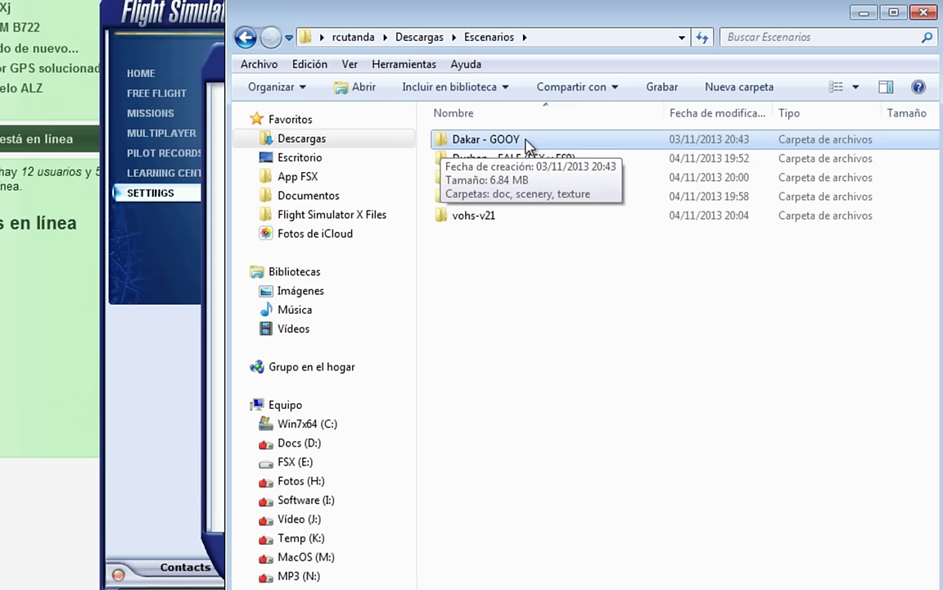
{"action": "left_click", "coordinate": [459, 144]}
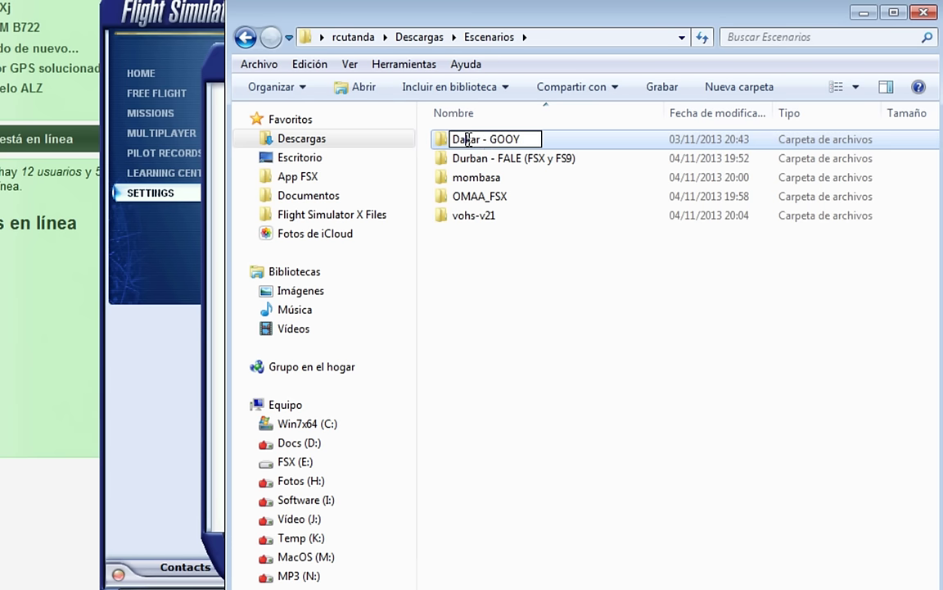
{"action": "left_click_drag", "start_coordinate": [485, 139], "coordinate": [413, 131]}
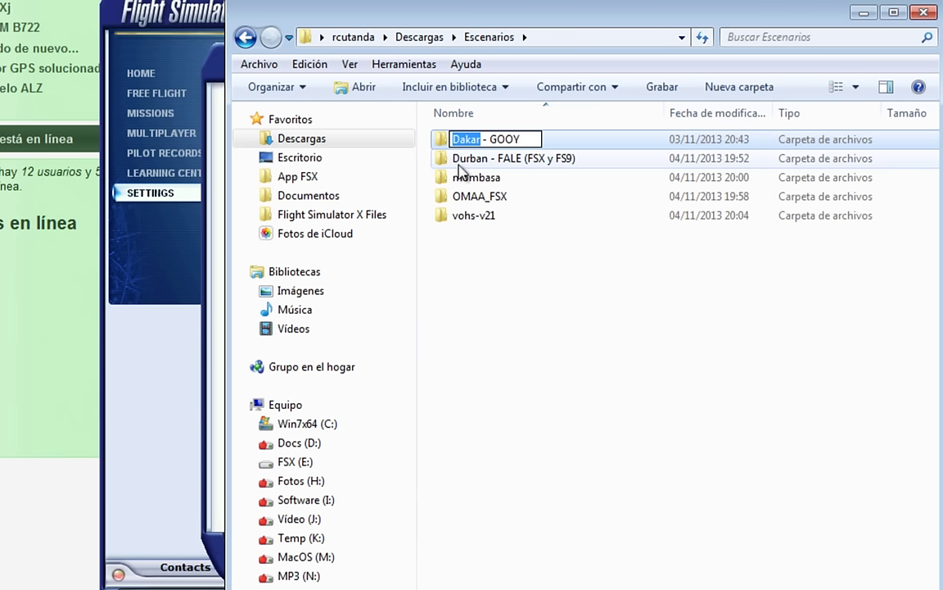
{"action": "left_click_drag", "start_coordinate": [492, 140], "coordinate": [520, 139]}
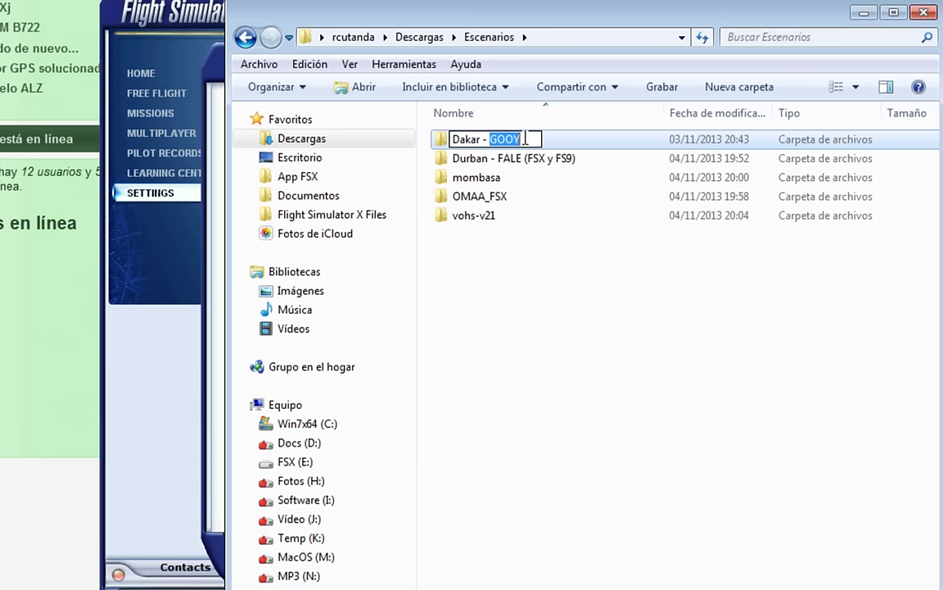
{"action": "left_click", "coordinate": [569, 288]}
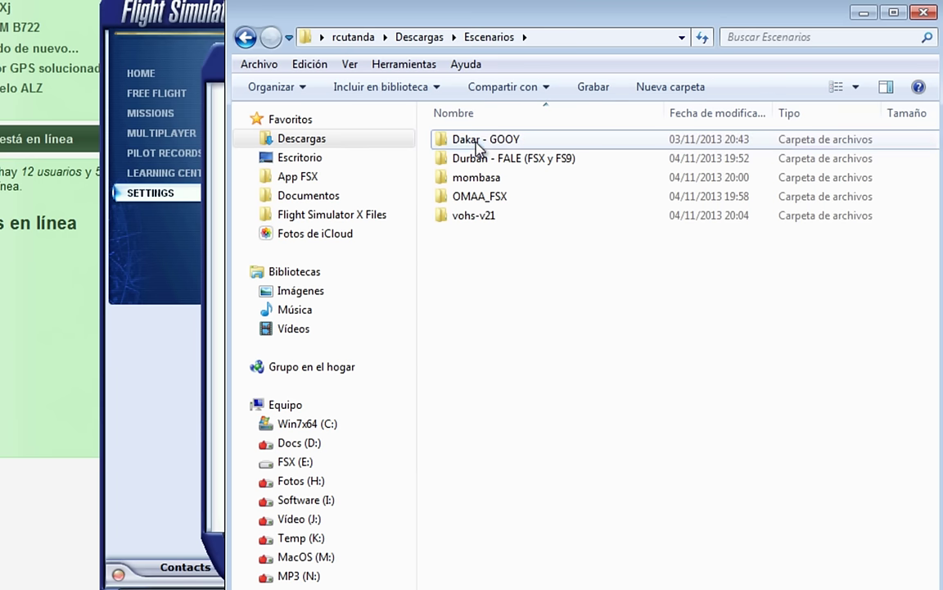
Copy the Dakar - GOOY folder from Escenarios and move its window aside to bring up the Flight Simulator X scenery library
{"action": "left_click", "coordinate": [478, 144]}
{"action": "right_click", "coordinate": [478, 144]}
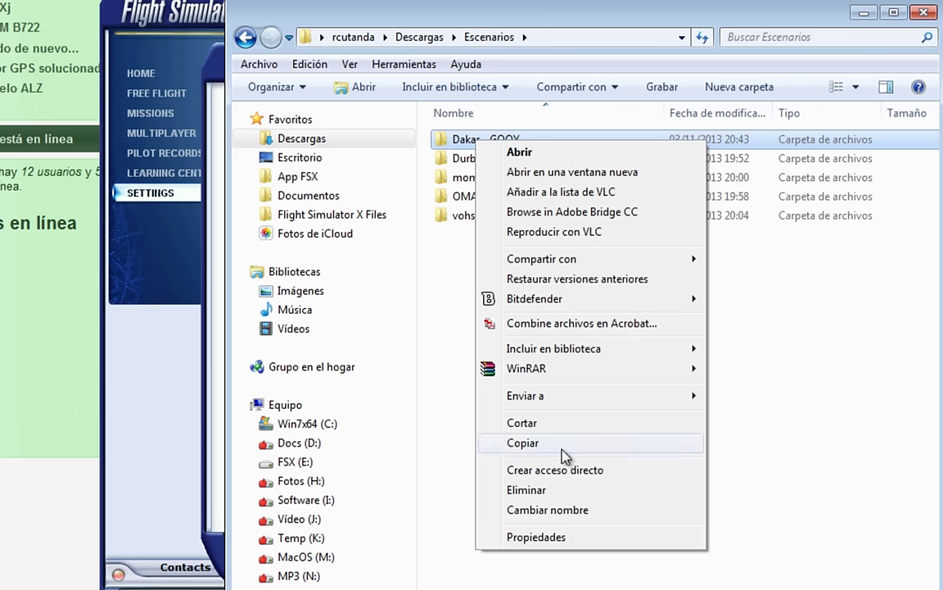
{"action": "left_click", "coordinate": [564, 443]}
{"action": "left_click_drag", "start_coordinate": [504, 27], "coordinate": [612, 23]}
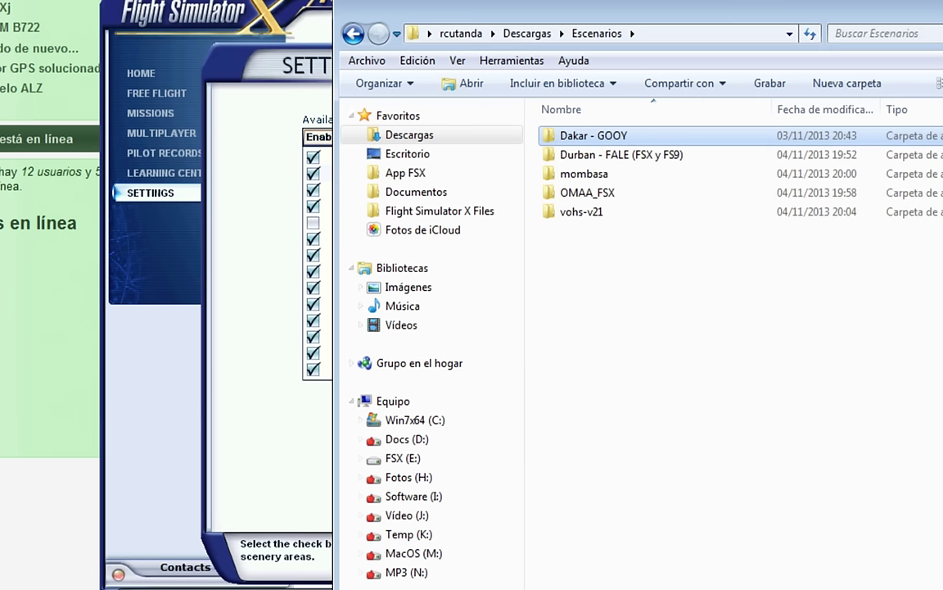
{"action": "key", "text": "alt+Tab"}
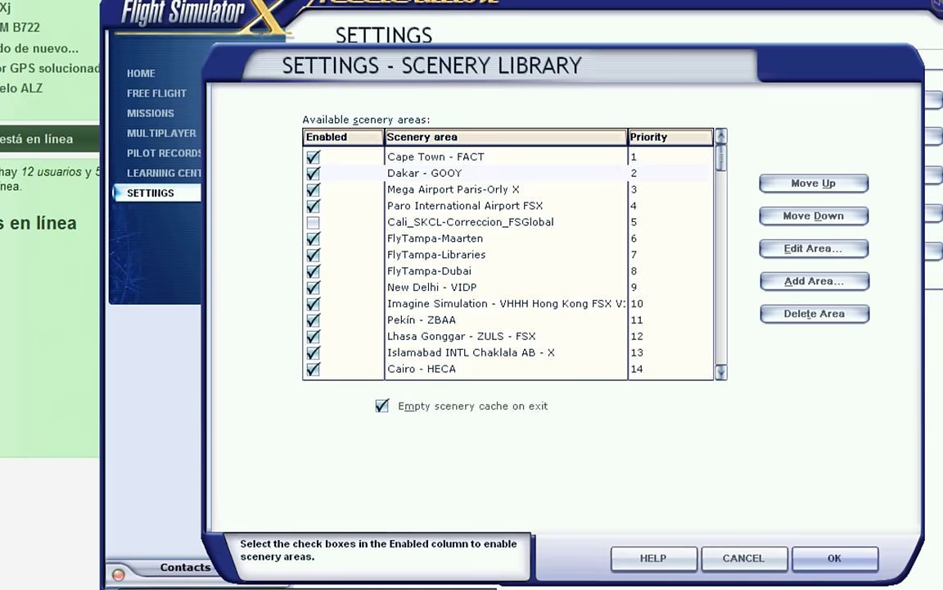
Switch to the Addon Scenery file window and browse drive E: to the folder FSX_Sceneries > Africa > Senegal > Dakar - GOOY
{"action": "key", "text": "alt+Tab"}
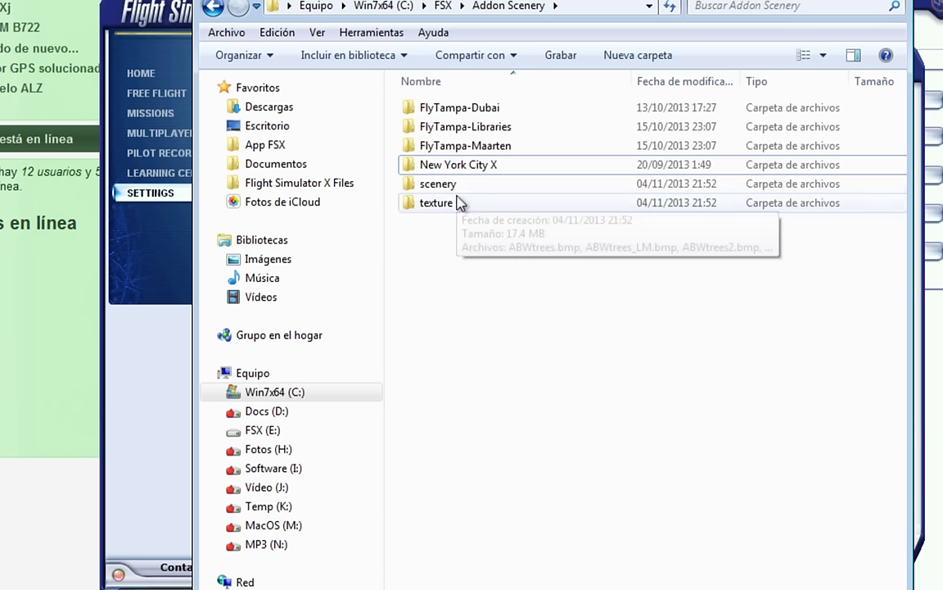
{"action": "left_click", "coordinate": [279, 433]}
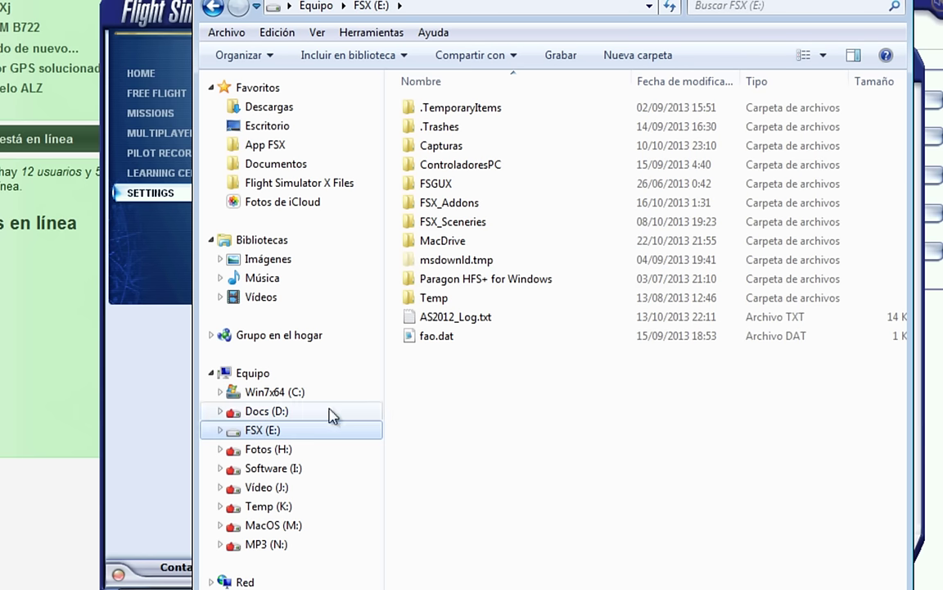
{"action": "left_click", "coordinate": [449, 222]}
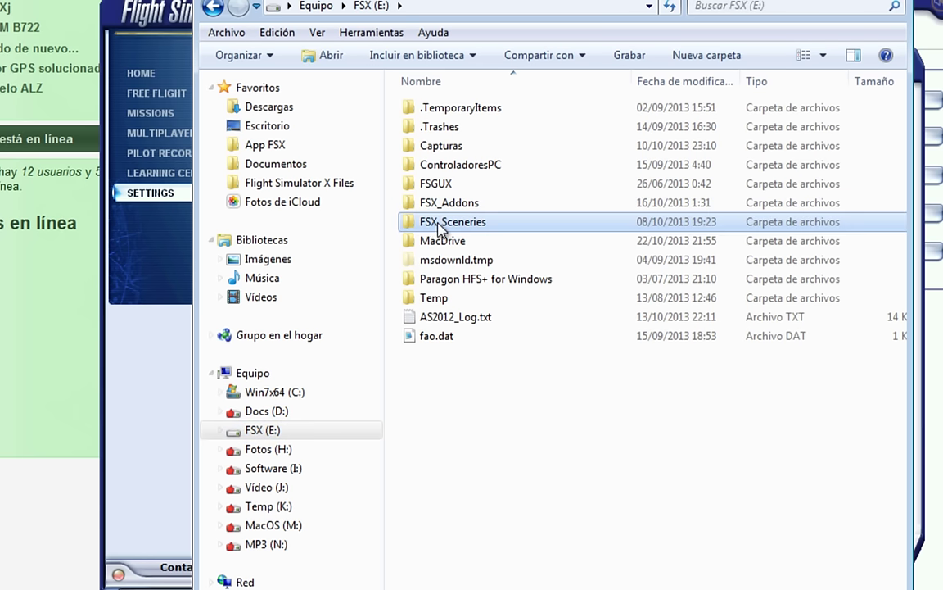
{"action": "double_click", "coordinate": [449, 230]}
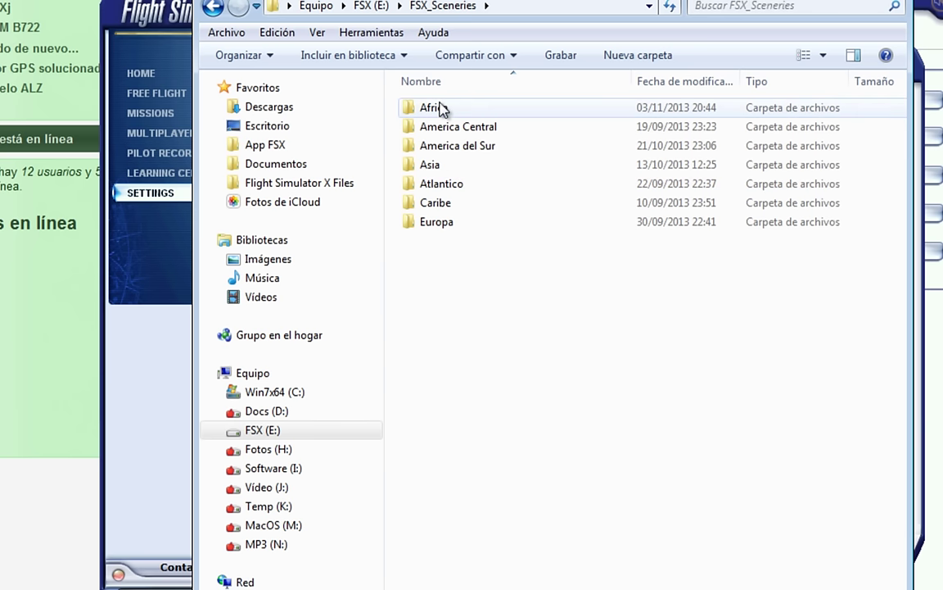
{"action": "left_click", "coordinate": [454, 184]}
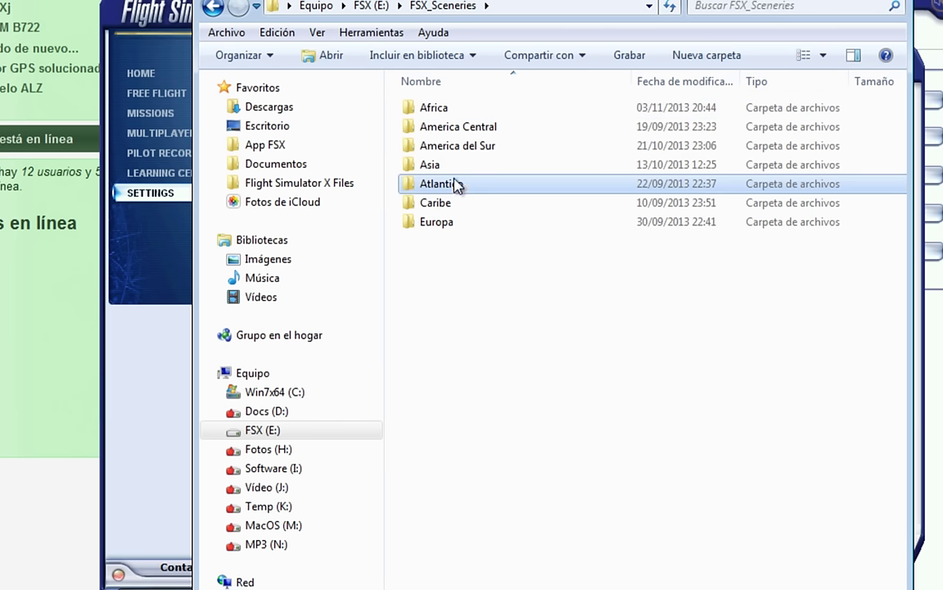
{"action": "left_click", "coordinate": [443, 113]}
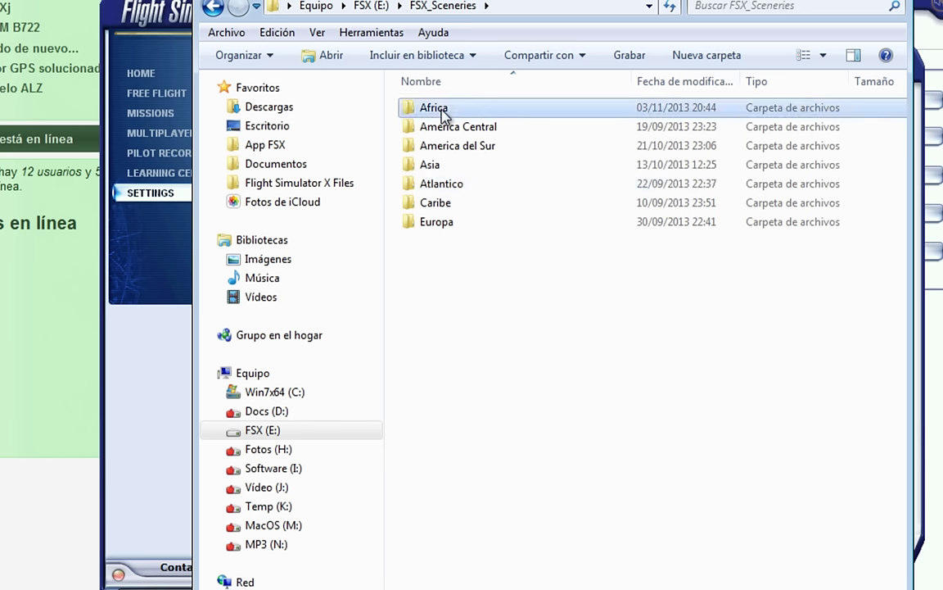
{"action": "double_click", "coordinate": [443, 113]}
{"action": "double_click", "coordinate": [447, 147]}
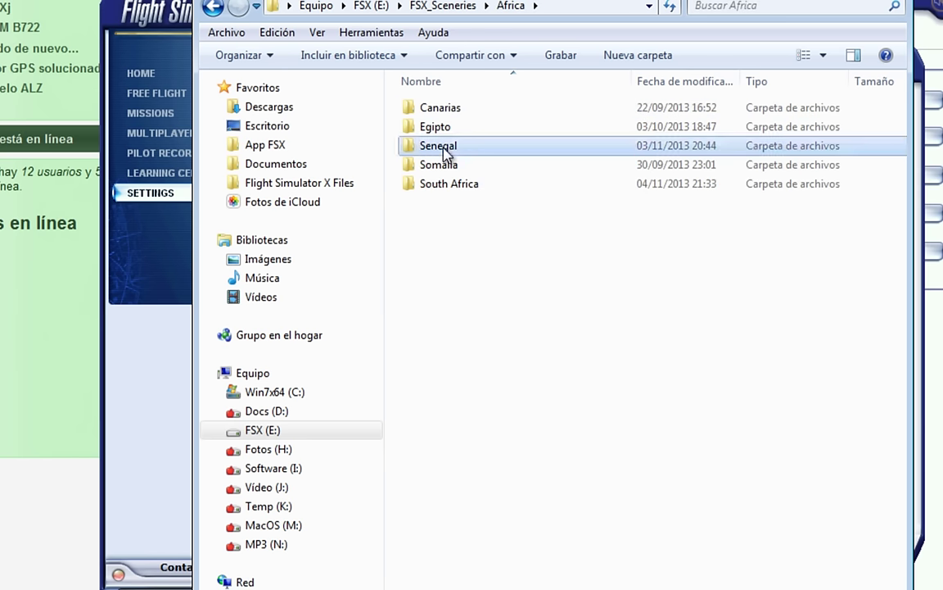
{"action": "left_click", "coordinate": [452, 111]}
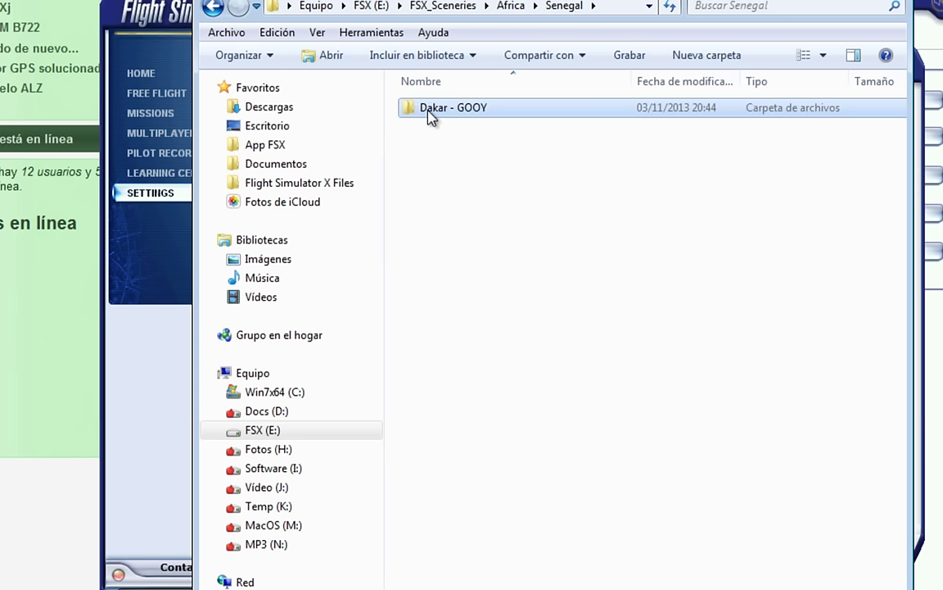
{"action": "double_click", "coordinate": [456, 111]}
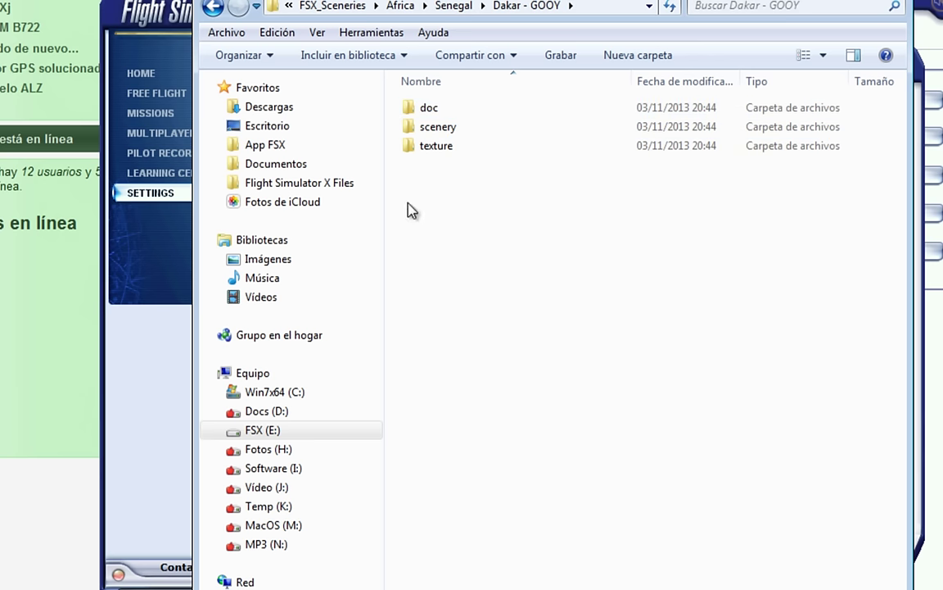
Switch to Flight Simulator X, delete the Dakar - GOOY area from the scenery library, and reopen the library
{"action": "key", "text": "Return"}
{"action": "left_click", "coordinate": [811, 313]}
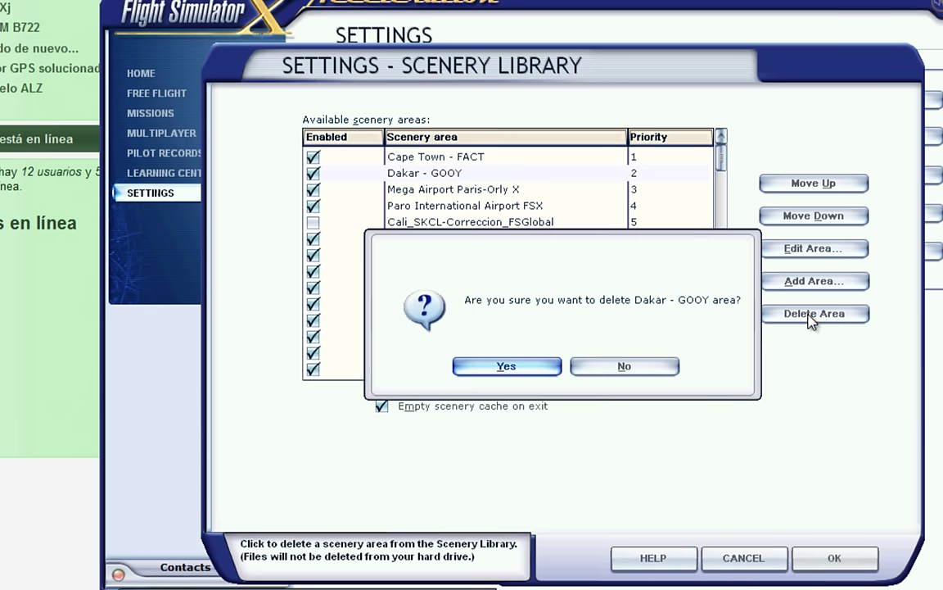
{"action": "left_click", "coordinate": [506, 366]}
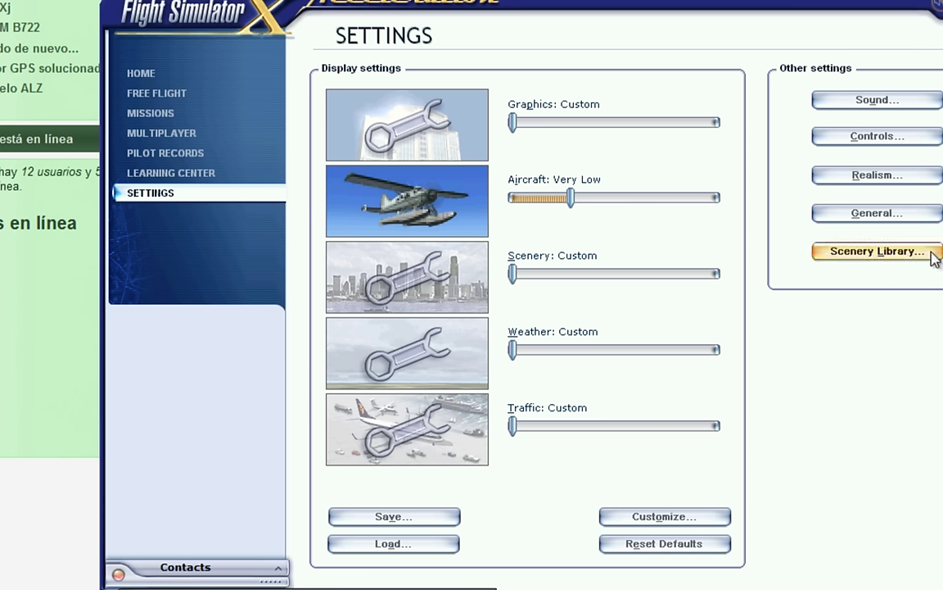
{"action": "left_click", "coordinate": [827, 248]}
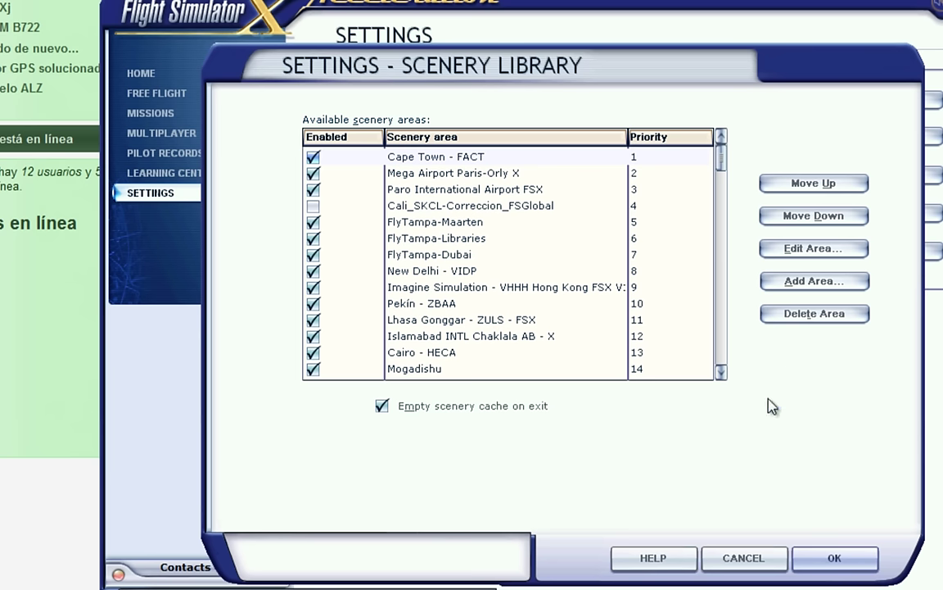
{"action": "left_click", "coordinate": [830, 285]}
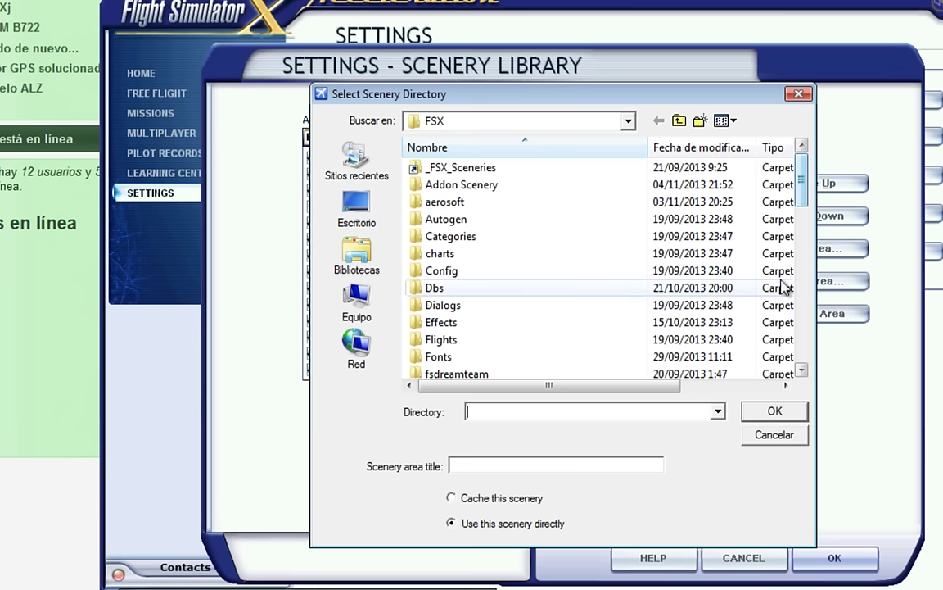
{"action": "left_click", "coordinate": [468, 171]}
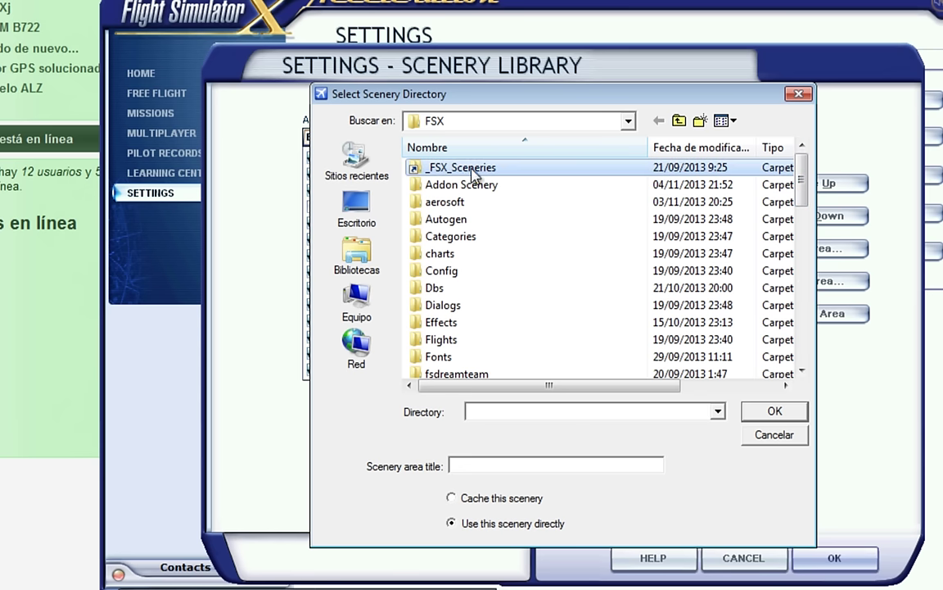
{"action": "left_click", "coordinate": [351, 297]}
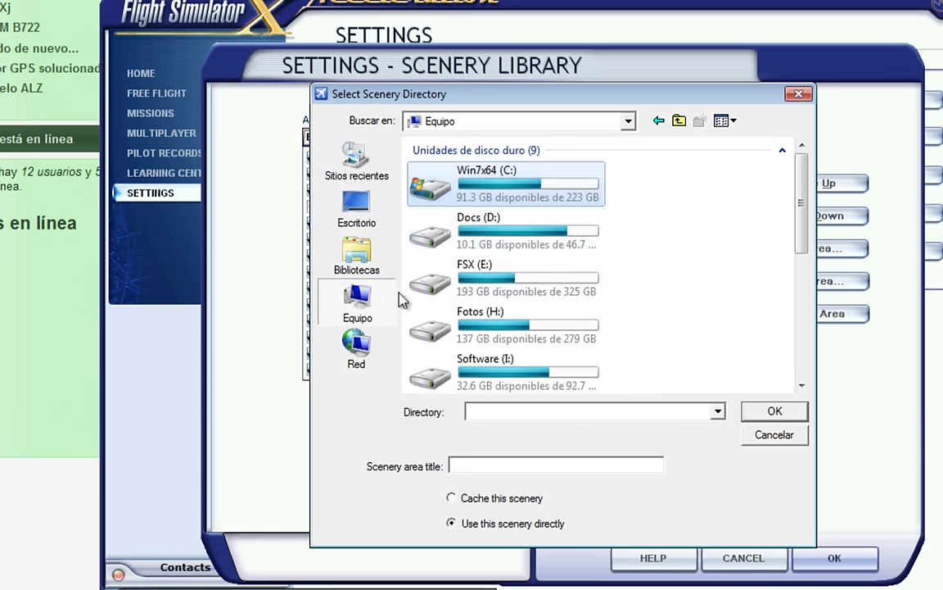
{"action": "double_click", "coordinate": [502, 279]}
{"action": "double_click", "coordinate": [458, 253]}
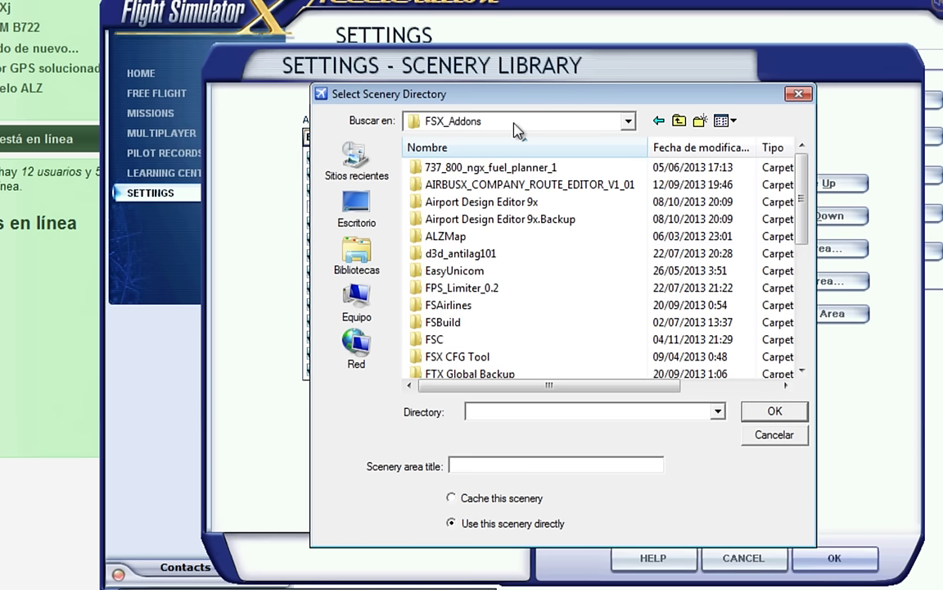
{"action": "left_click", "coordinate": [679, 121]}
{"action": "double_click", "coordinate": [481, 272]}
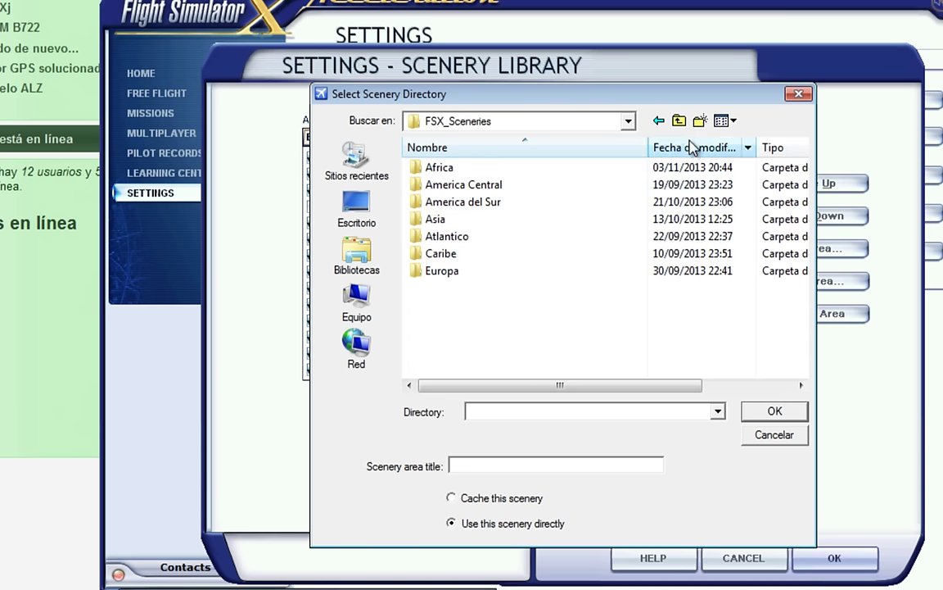
{"action": "left_click", "coordinate": [774, 434]}
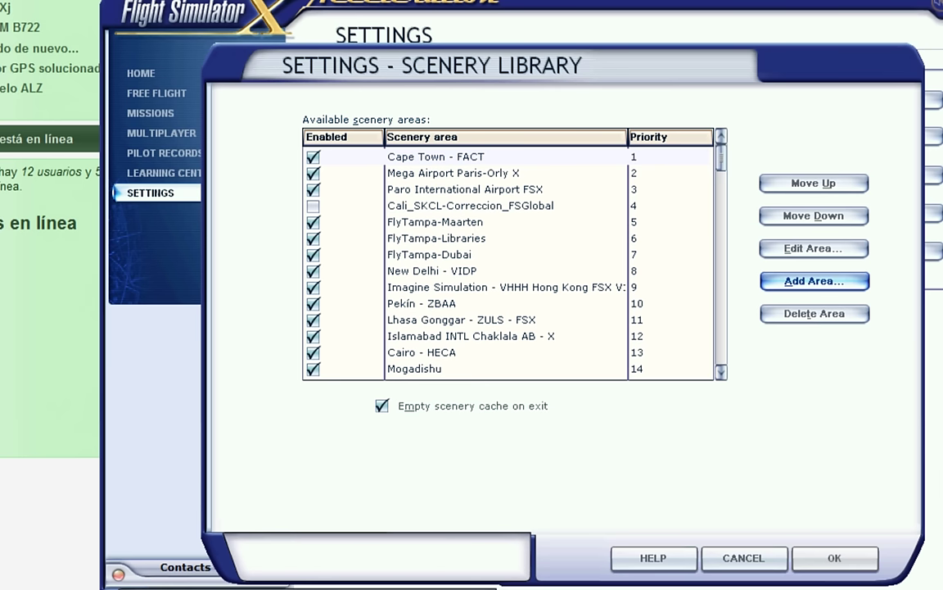
Switch to the file windows and examine the _FSX_Sceneries link in the FSX folder on drive C: without renaming it
{"action": "key", "text": "alt+Tab"}
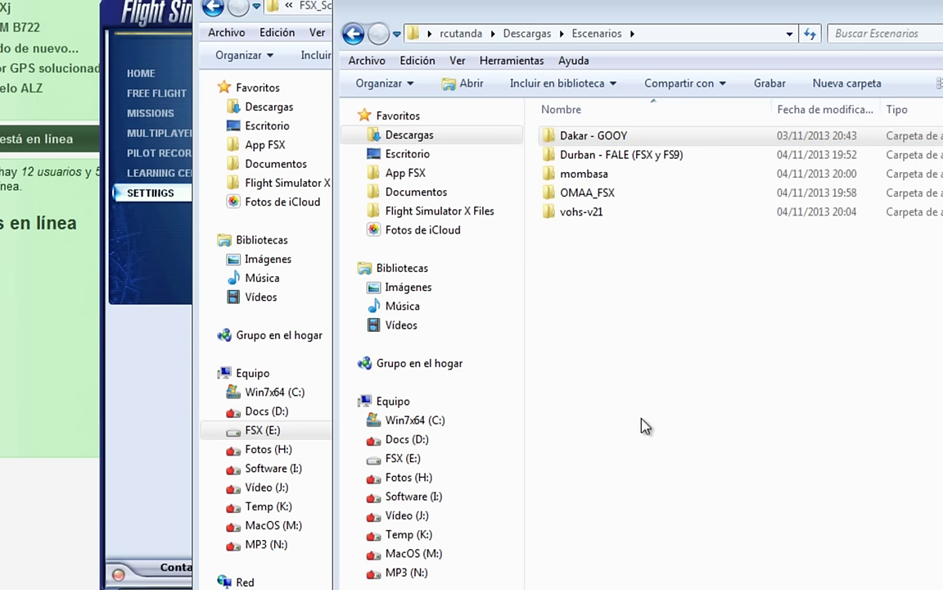
{"action": "left_click", "coordinate": [646, 426]}
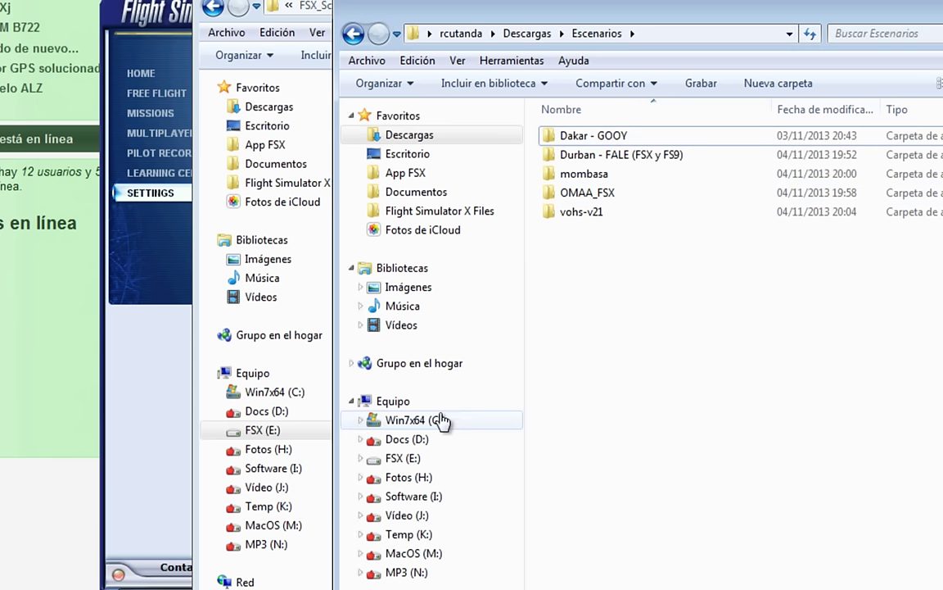
{"action": "left_click", "coordinate": [298, 79]}
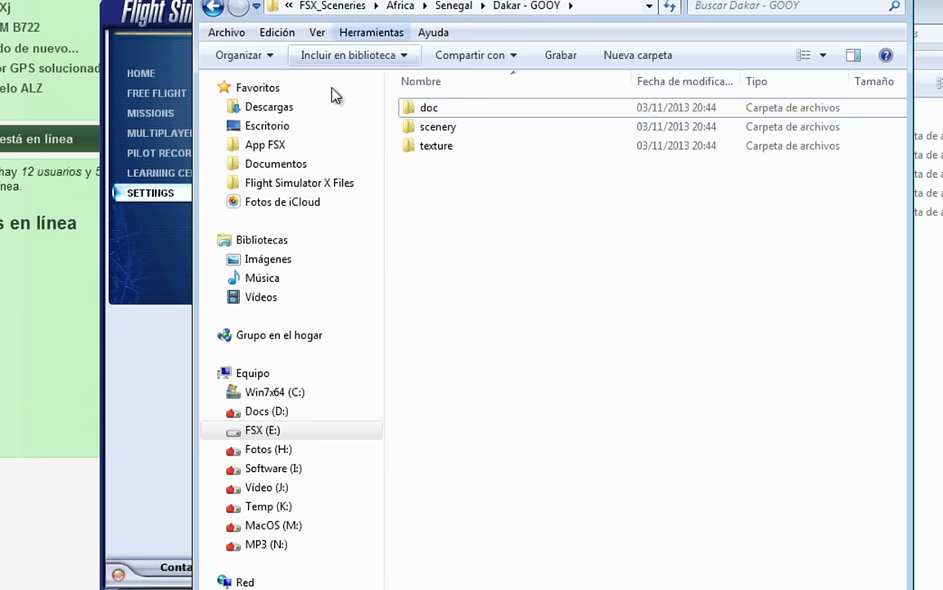
{"action": "left_click", "coordinate": [300, 394]}
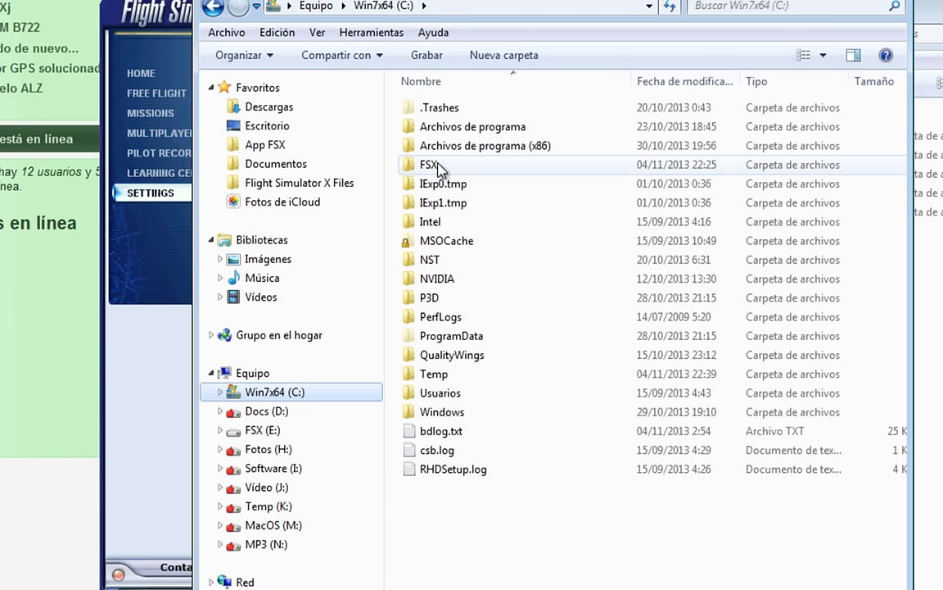
{"action": "double_click", "coordinate": [432, 163]}
{"action": "left_click", "coordinate": [468, 133]}
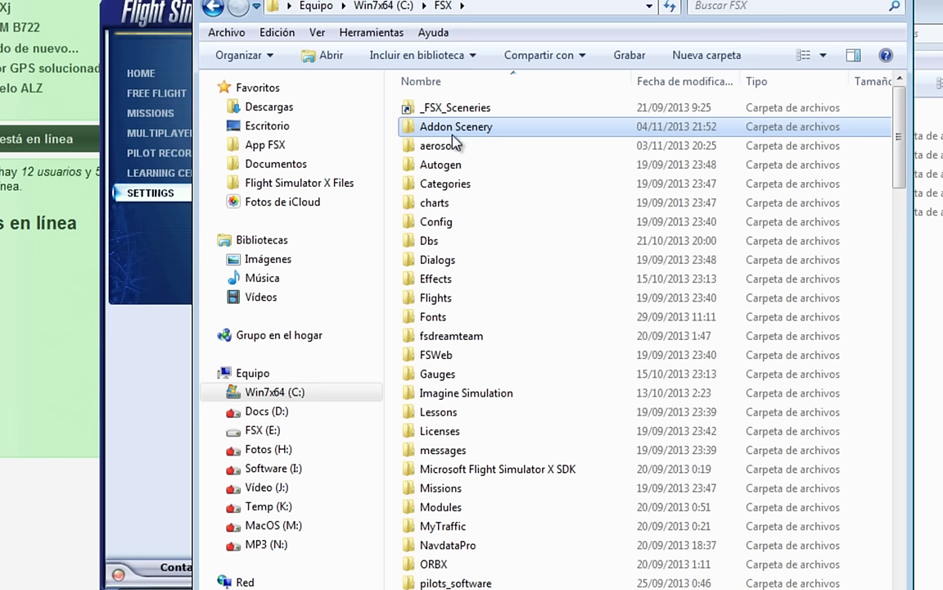
{"action": "left_click", "coordinate": [434, 109]}
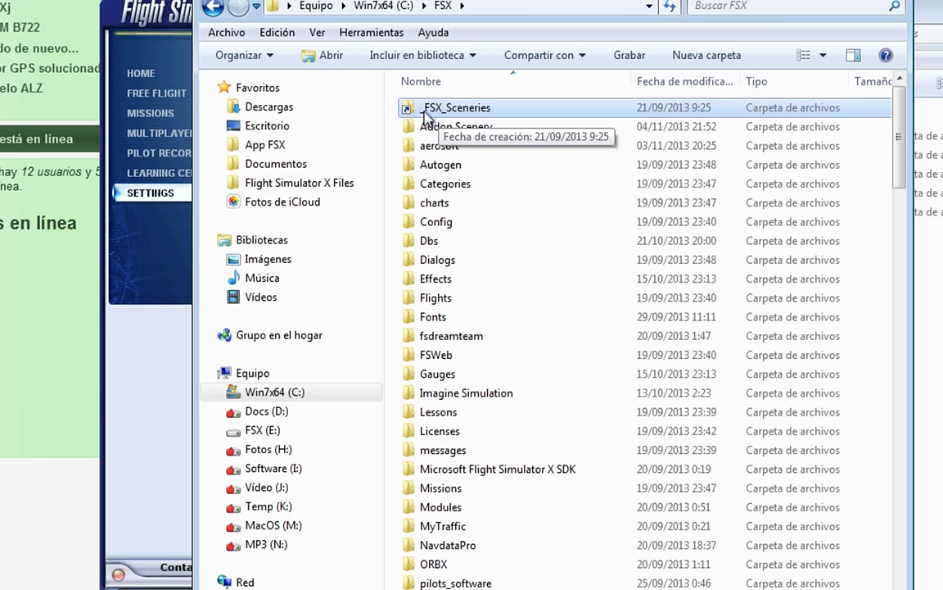
{"action": "left_click", "coordinate": [425, 113]}
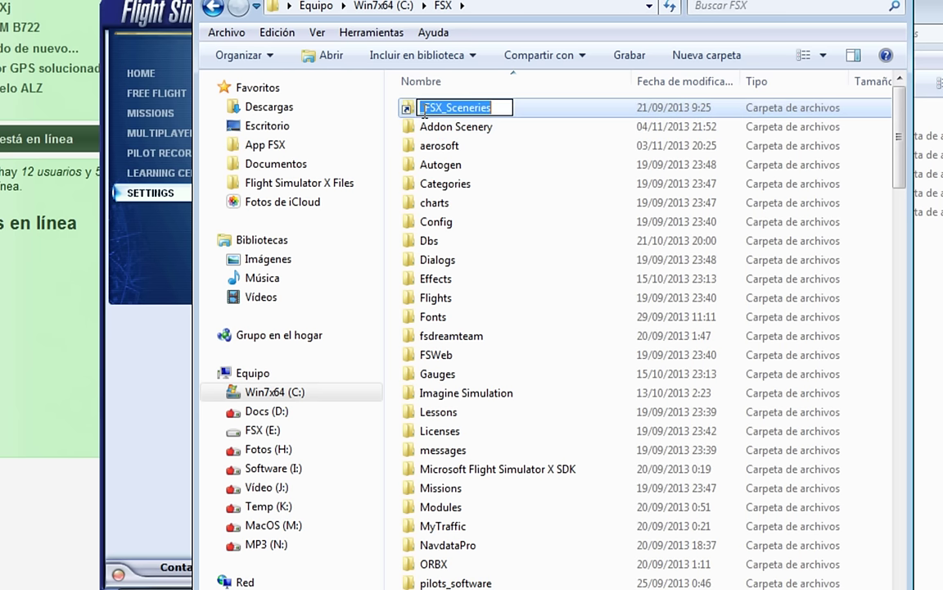
{"action": "left_click", "coordinate": [404, 113]}
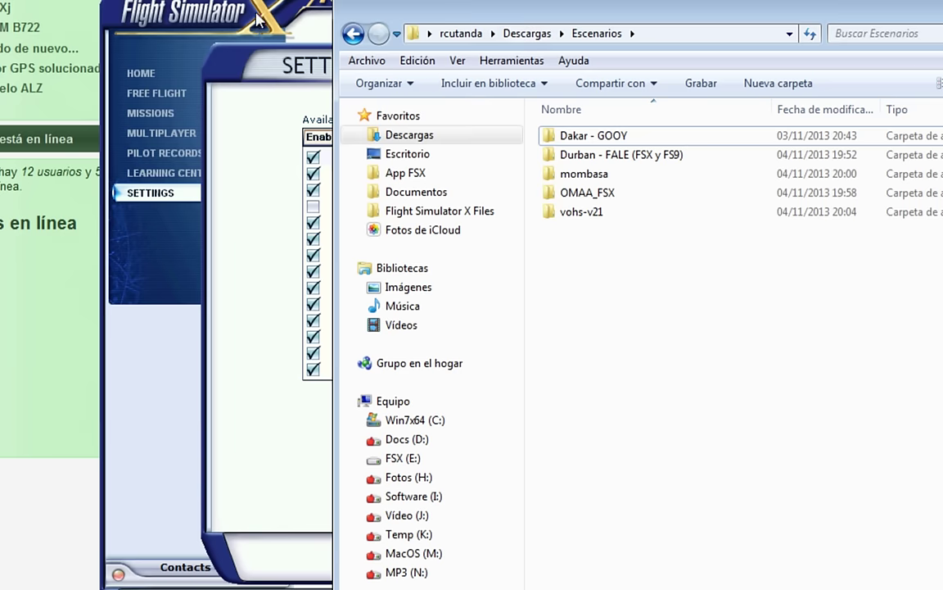
Switch to Flight Simulator X, start adding a scenery area, and open the _FSX_Sceneries folder inside FSX in the directory selection
{"action": "key", "text": "alt+Tab"}
{"action": "left_click", "coordinate": [813, 283]}
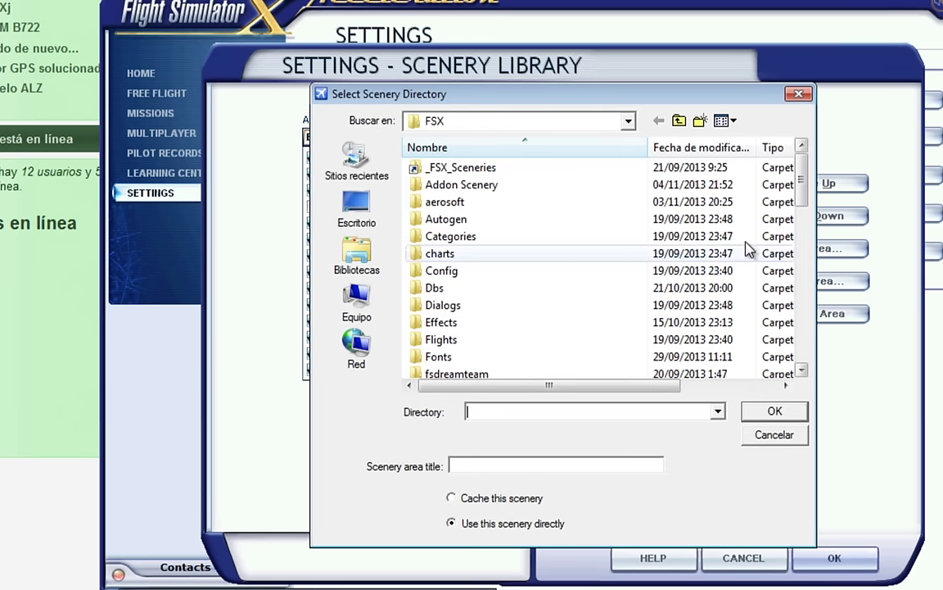
{"action": "double_click", "coordinate": [456, 170]}
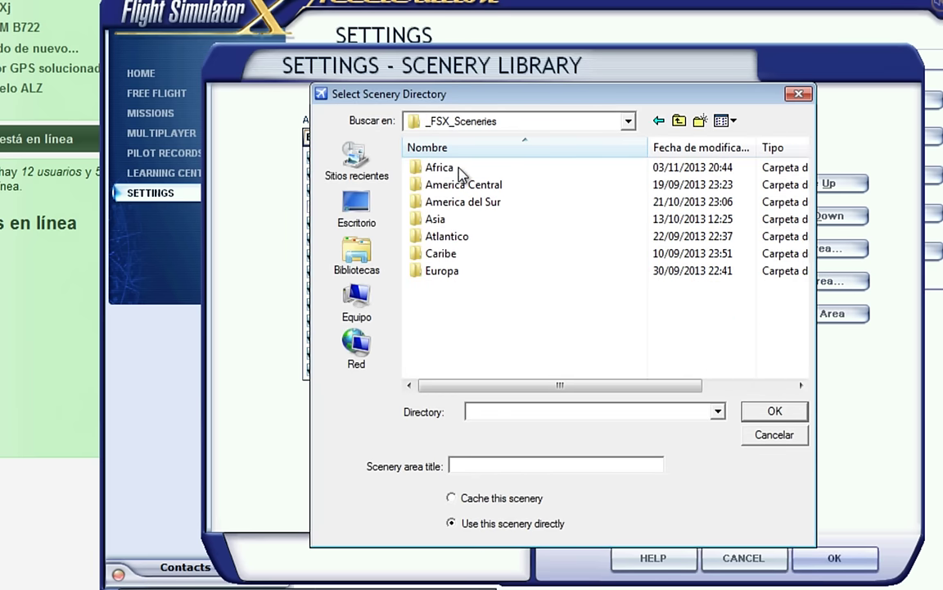
{"action": "left_click", "coordinate": [487, 123]}
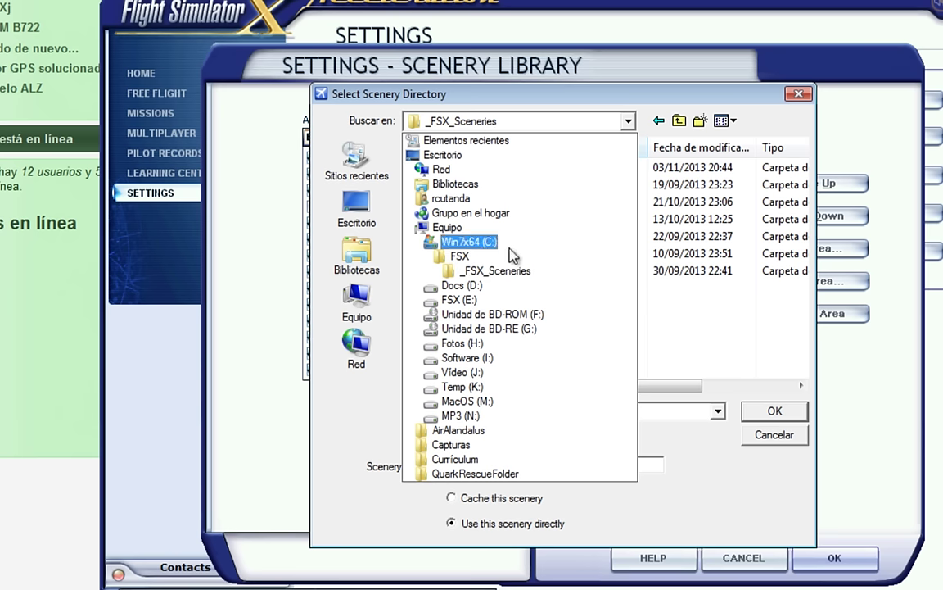
{"action": "left_click", "coordinate": [563, 109]}
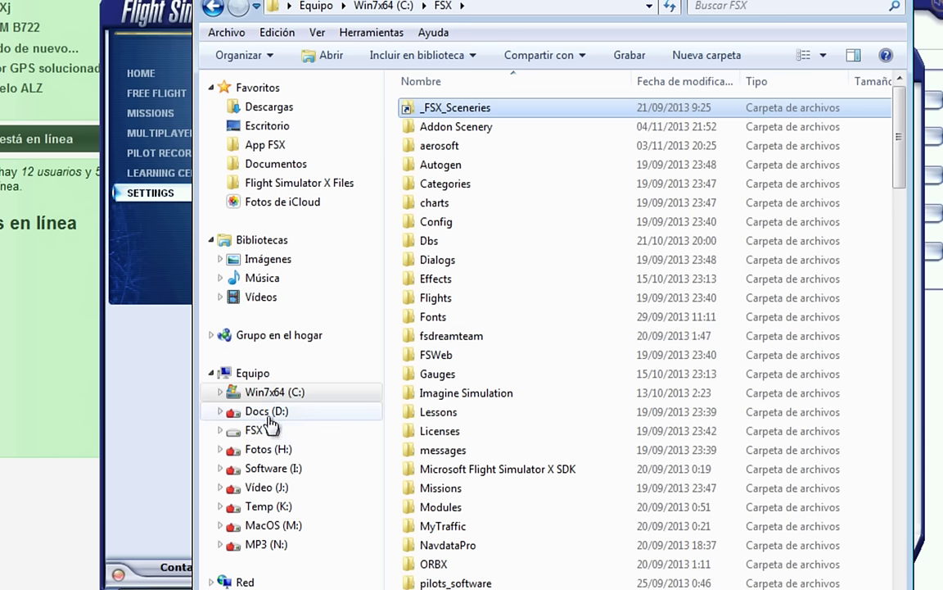
{"action": "left_click", "coordinate": [264, 429]}
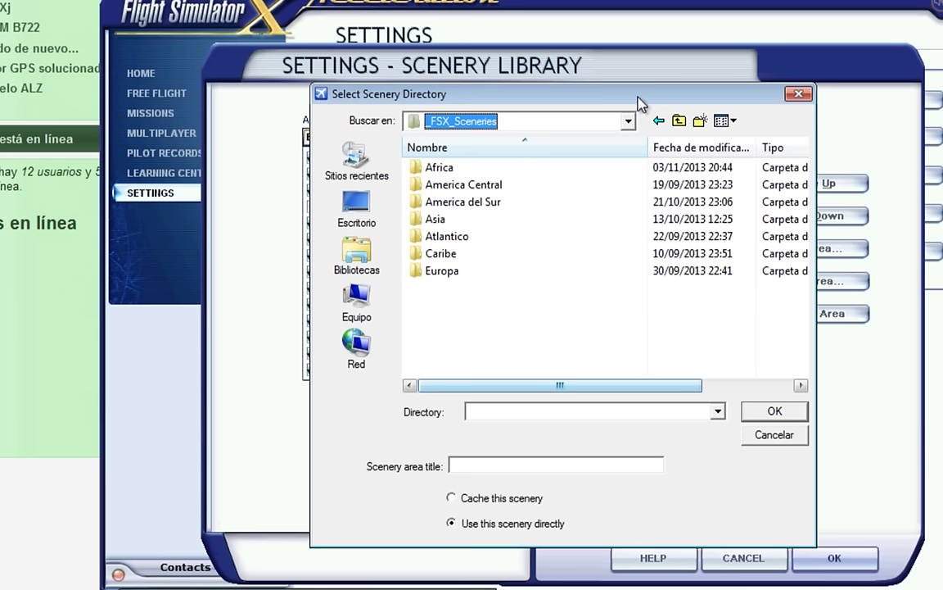
Try to add Africa > Senegal > Dakar - GOOY from _FSX_Sceneries as a scenery area, then cancel the directory selection
{"action": "double_click", "coordinate": [439, 169]}
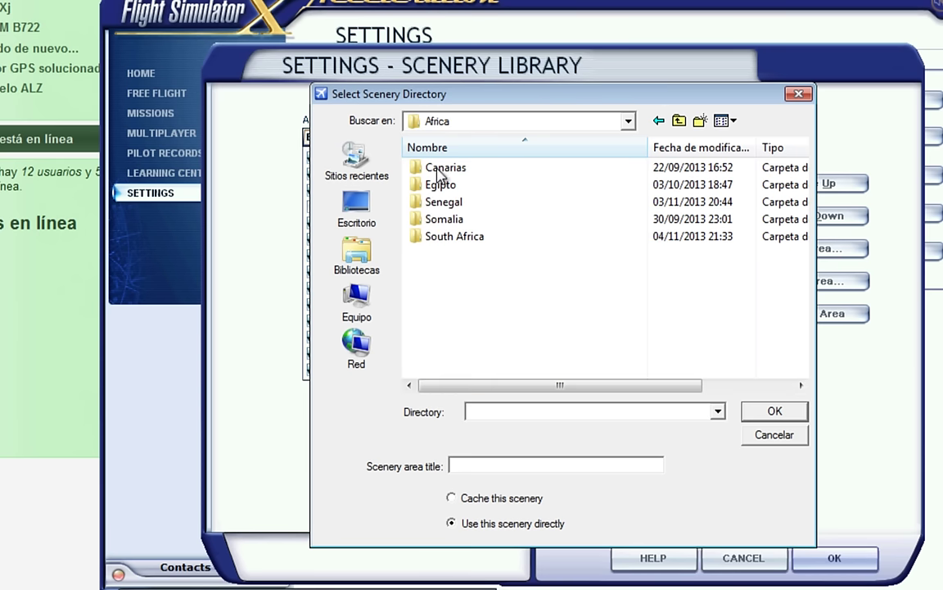
{"action": "left_click", "coordinate": [460, 238]}
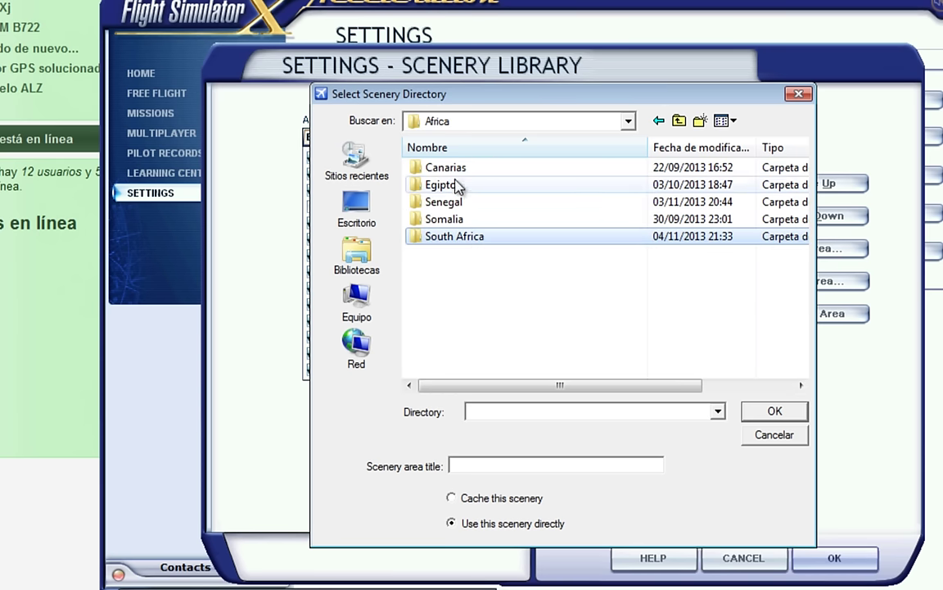
{"action": "double_click", "coordinate": [457, 202]}
{"action": "double_click", "coordinate": [461, 169]}
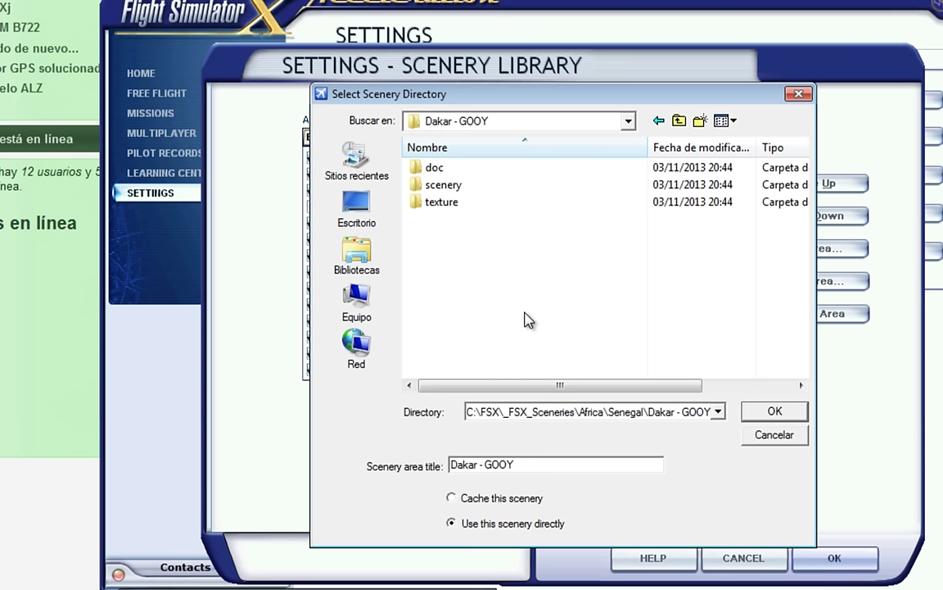
{"action": "left_click", "coordinate": [763, 418]}
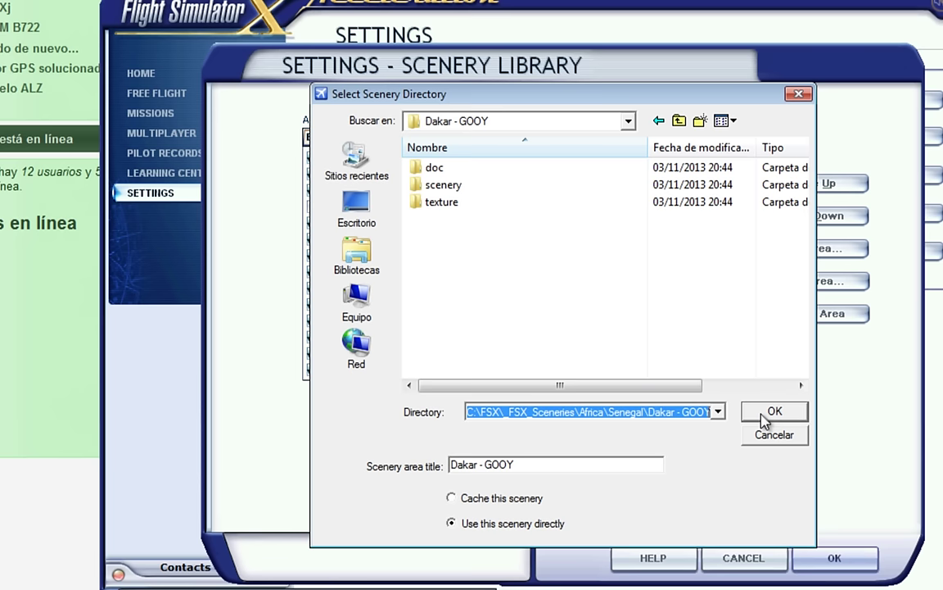
{"action": "left_click", "coordinate": [763, 418]}
{"action": "left_click", "coordinate": [784, 435]}
Add the Dakar - GOOY folder from _FSX_Sceneries > Africa > Senegal as a scenery area and save the scenery library
{"action": "left_click", "coordinate": [814, 281]}
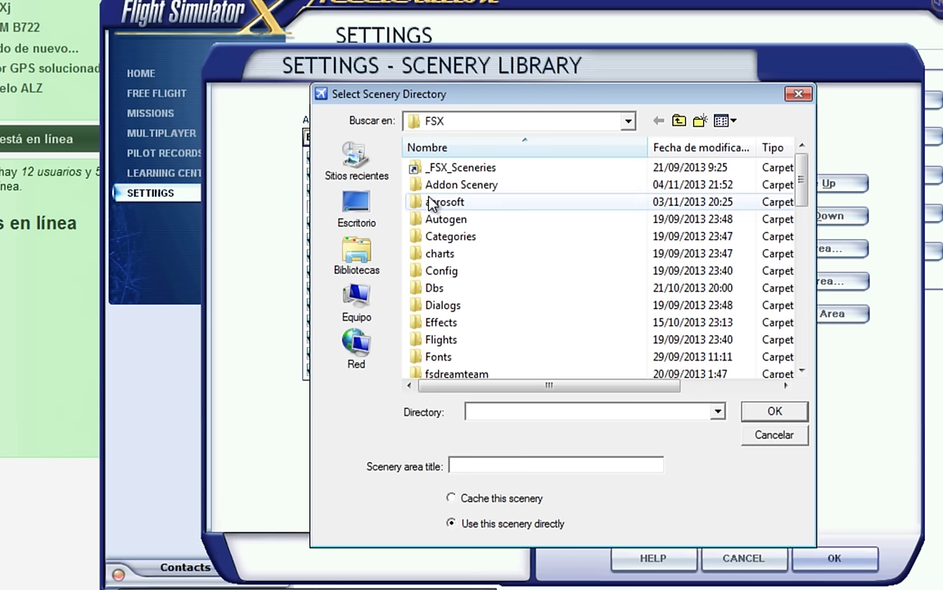
{"action": "double_click", "coordinate": [449, 167]}
{"action": "double_click", "coordinate": [450, 168]}
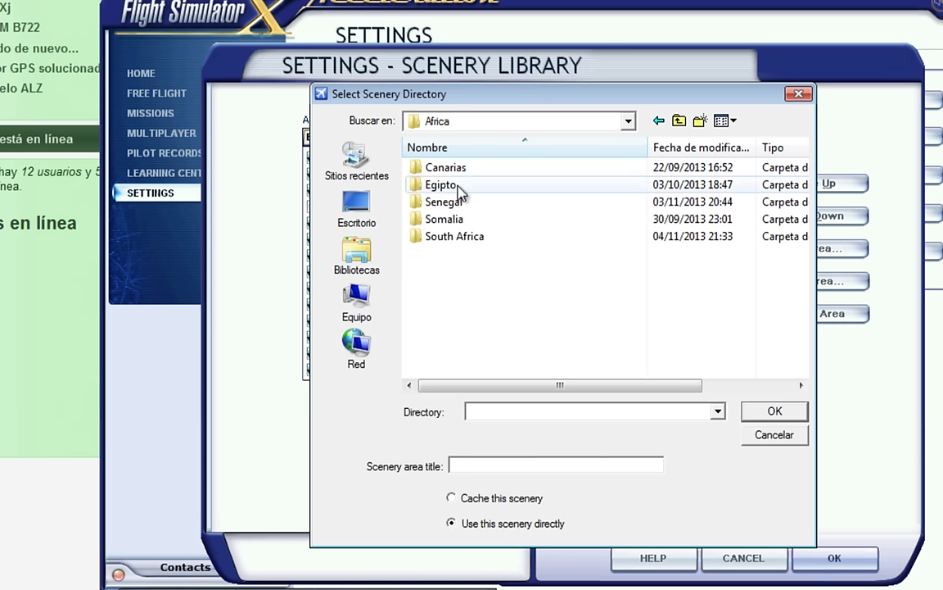
{"action": "double_click", "coordinate": [456, 200]}
{"action": "double_click", "coordinate": [453, 169]}
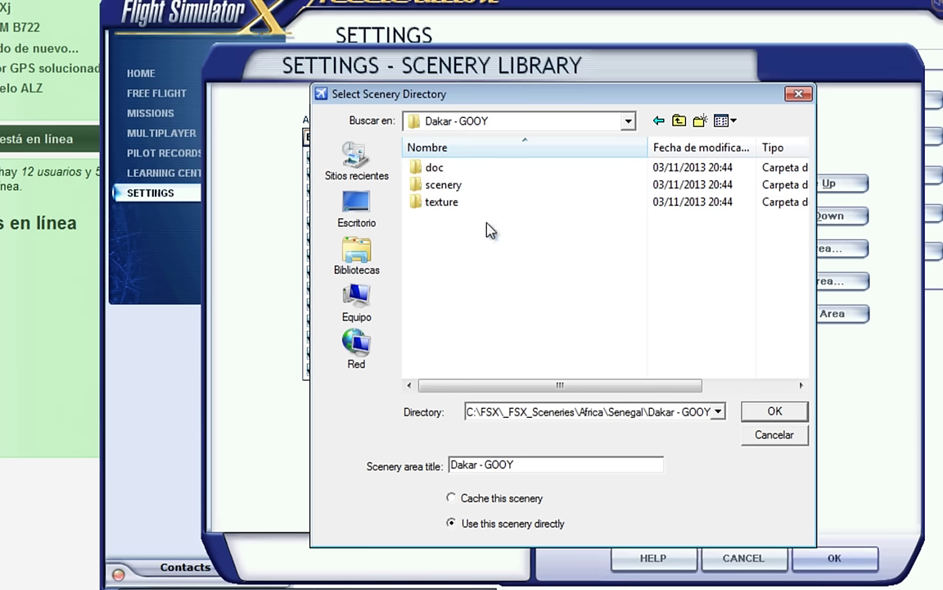
{"action": "left_click", "coordinate": [774, 412]}
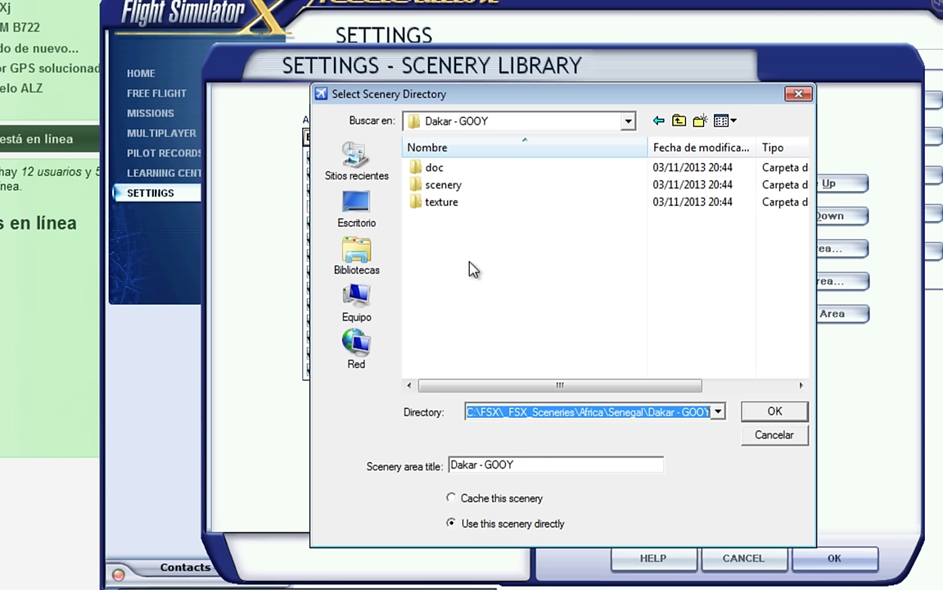
{"action": "key", "text": "Return"}
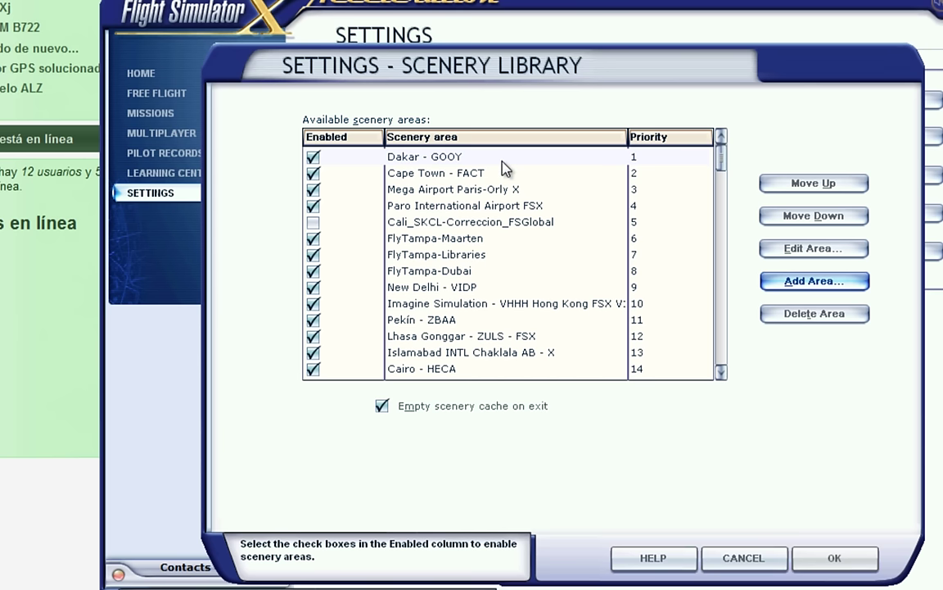
{"action": "left_click", "coordinate": [837, 560]}
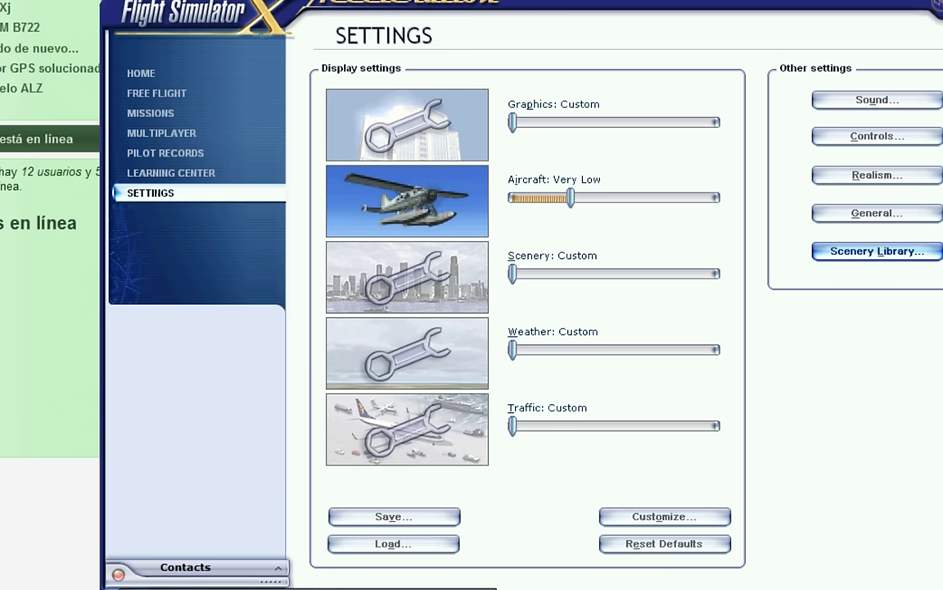
Switch to the Escenarios file window, check the scenery and texture subfolders of Dakar - GOOY, and return to Escenarios
{"action": "key", "text": "alt+Tab"}
{"action": "double_click", "coordinate": [625, 138]}
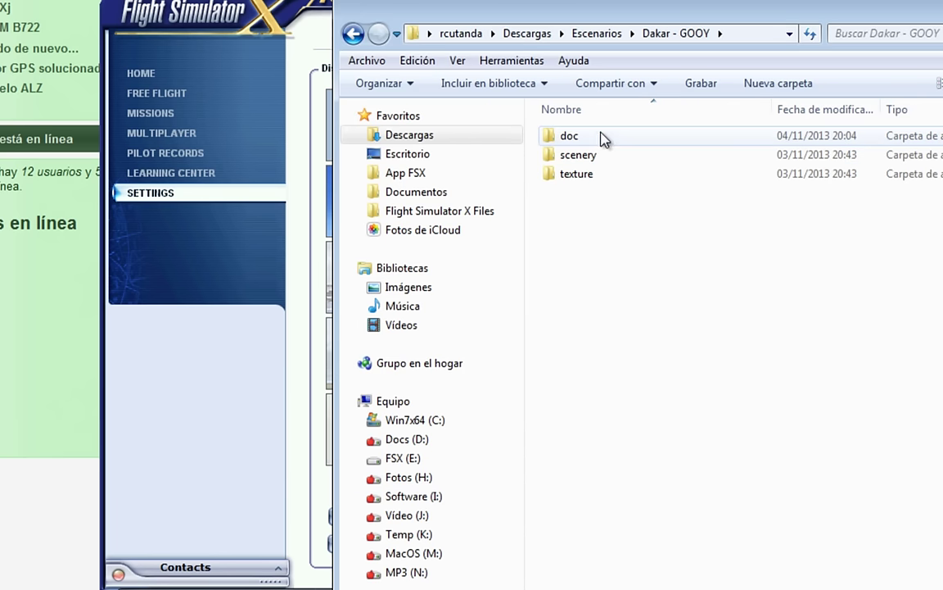
{"action": "left_click", "coordinate": [580, 156]}
{"action": "left_click", "coordinate": [584, 173]}
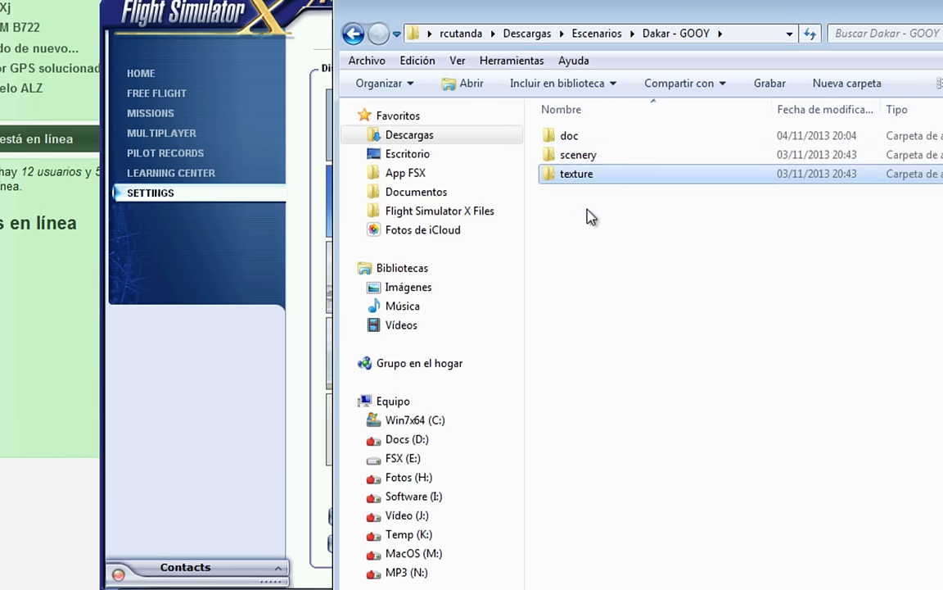
{"action": "left_click", "coordinate": [595, 34]}
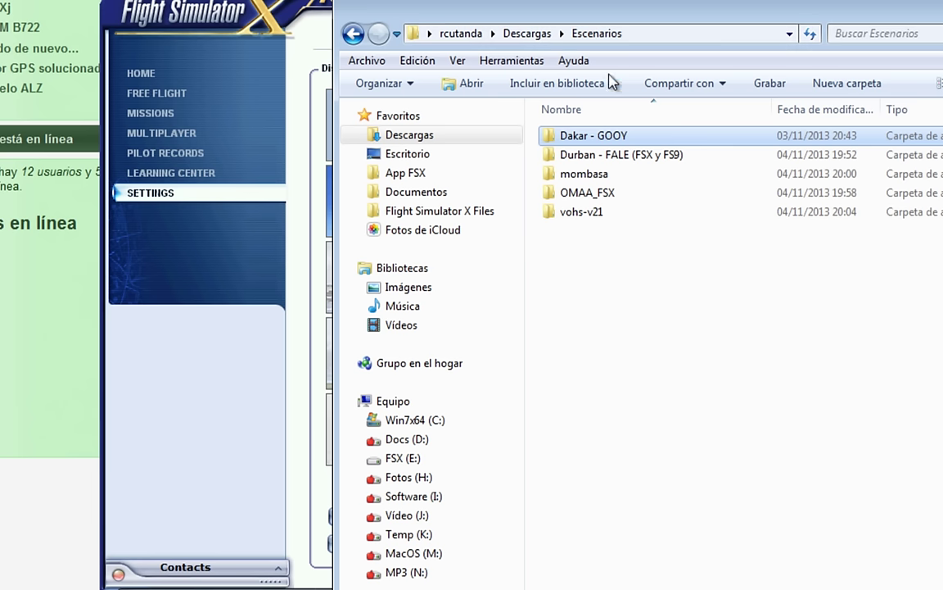
Open Durban - FALE (FSX y FS9) > FS9 and examine its texture and scenery subfolders
{"action": "double_click", "coordinate": [643, 158]}
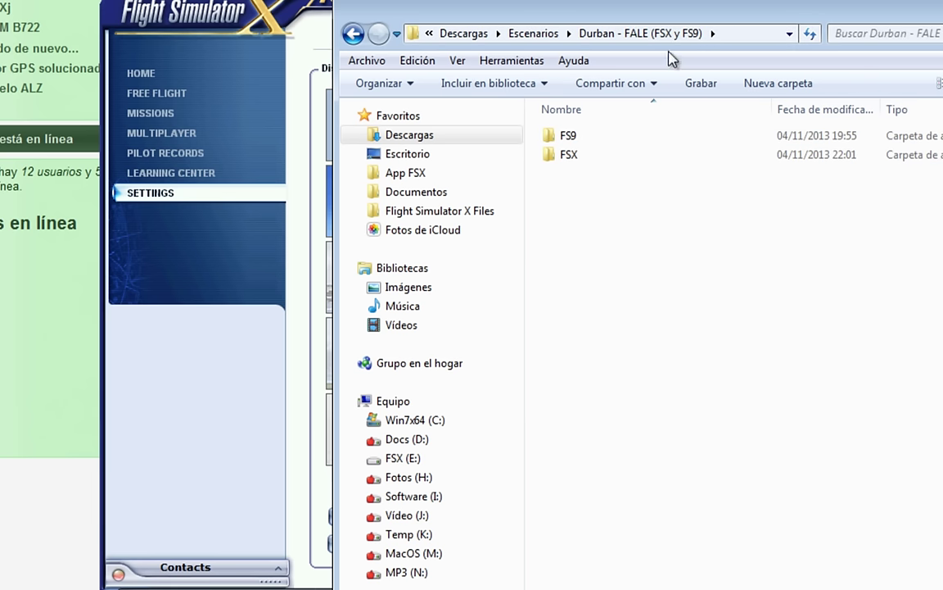
{"action": "double_click", "coordinate": [602, 138]}
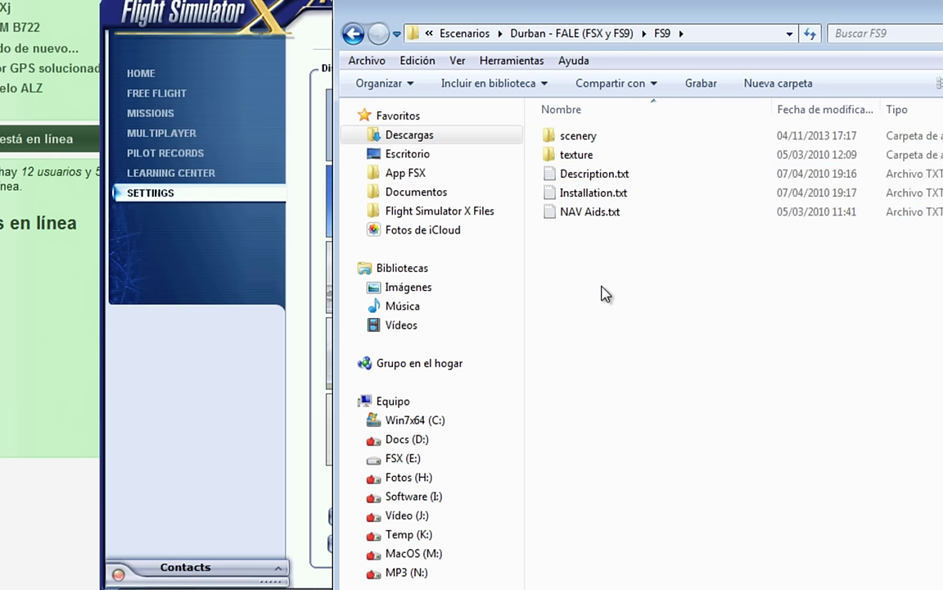
{"action": "double_click", "coordinate": [604, 155]}
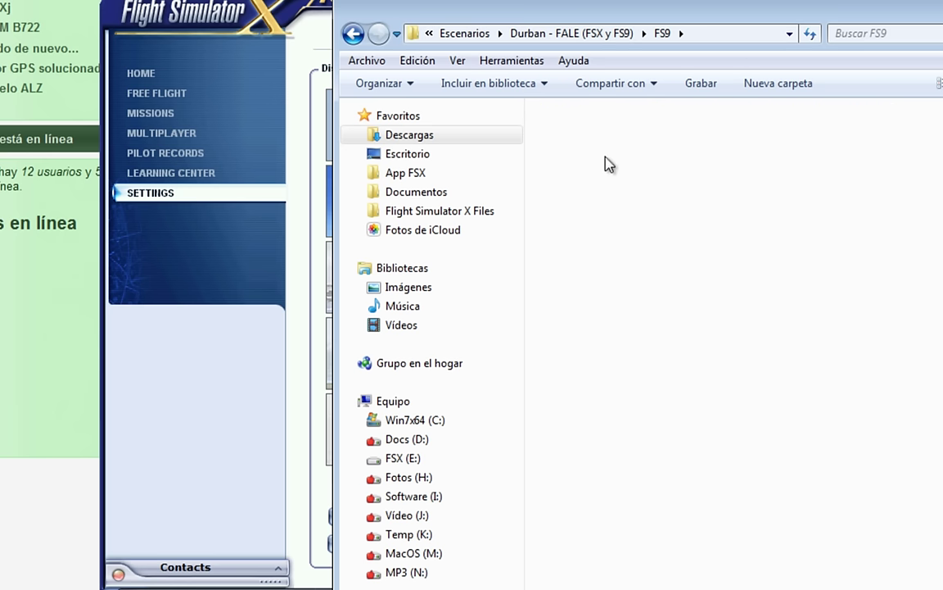
{"action": "left_click", "coordinate": [662, 33]}
{"action": "right_click", "coordinate": [563, 160]}
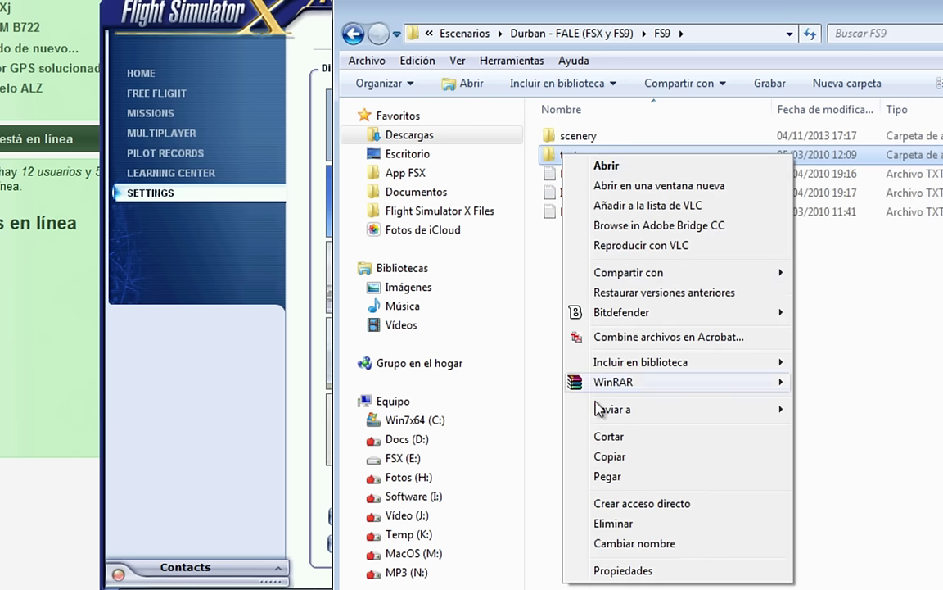
{"action": "left_click", "coordinate": [932, 495]}
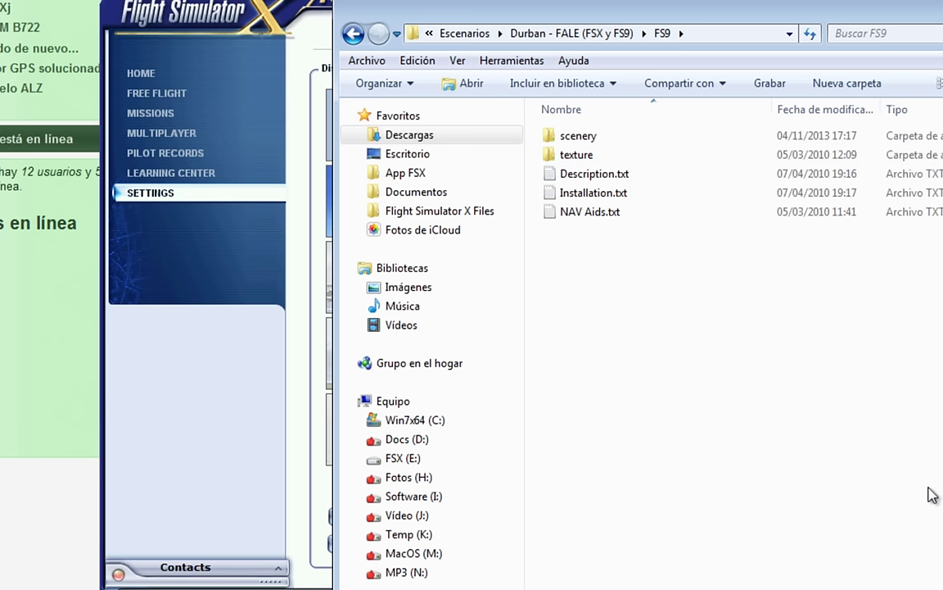
{"action": "left_click", "coordinate": [588, 139]}
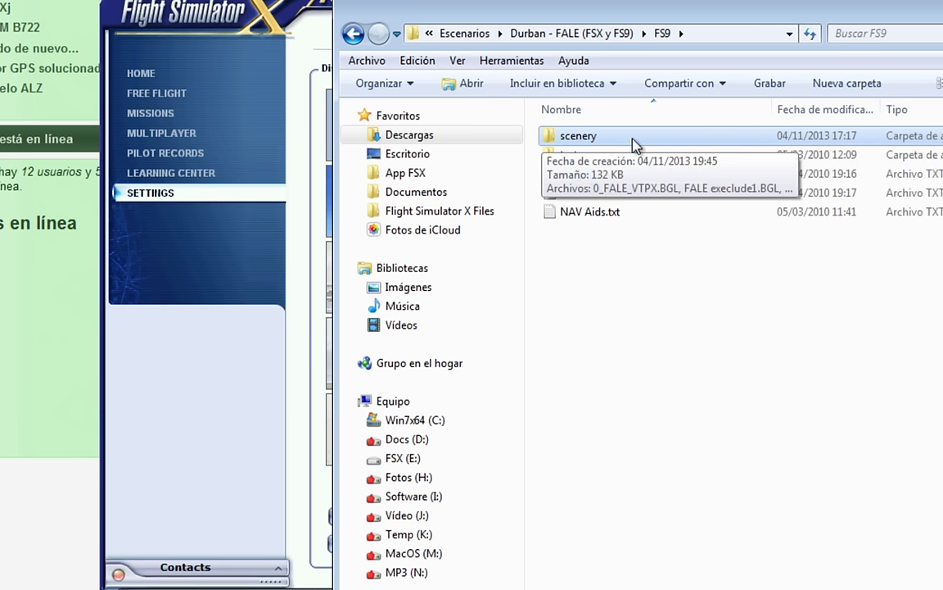
{"action": "double_click", "coordinate": [579, 137]}
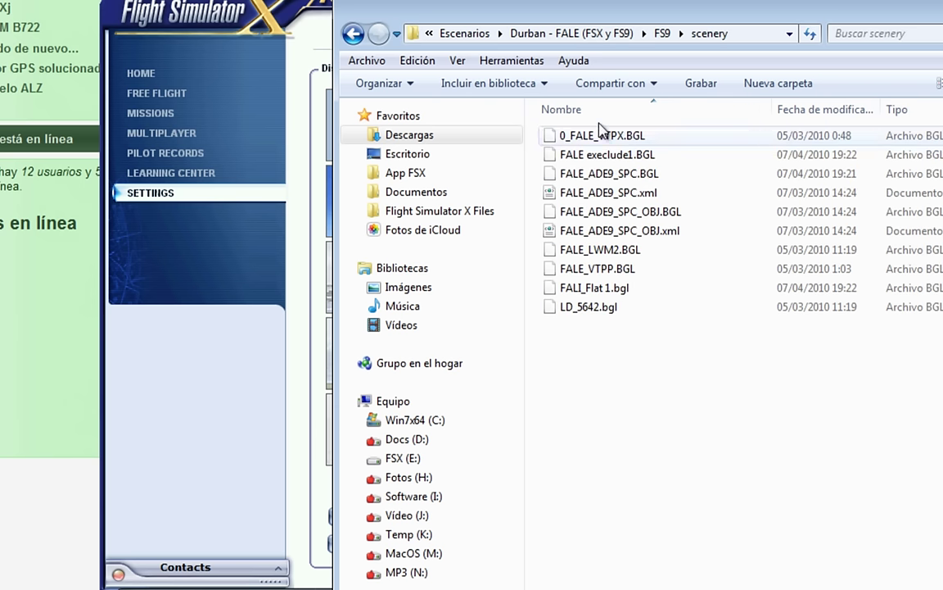
{"action": "key", "text": "BackSpace"}
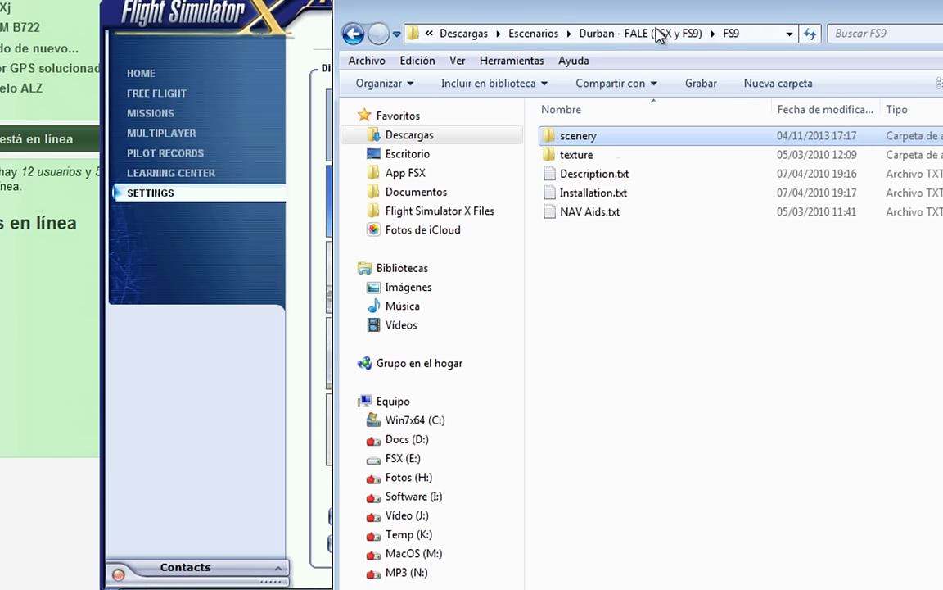
{"action": "left_click", "coordinate": [600, 243]}
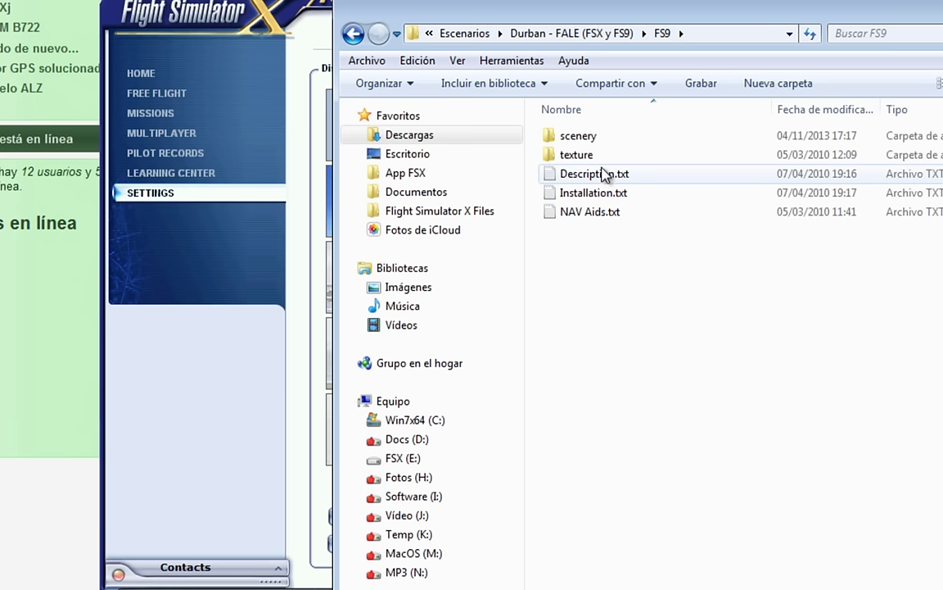
Read Description.txt, Installation.txt and NAV Aids.txt in the Durban FS9 folder, closing each file after viewing it
{"action": "double_click", "coordinate": [604, 179]}
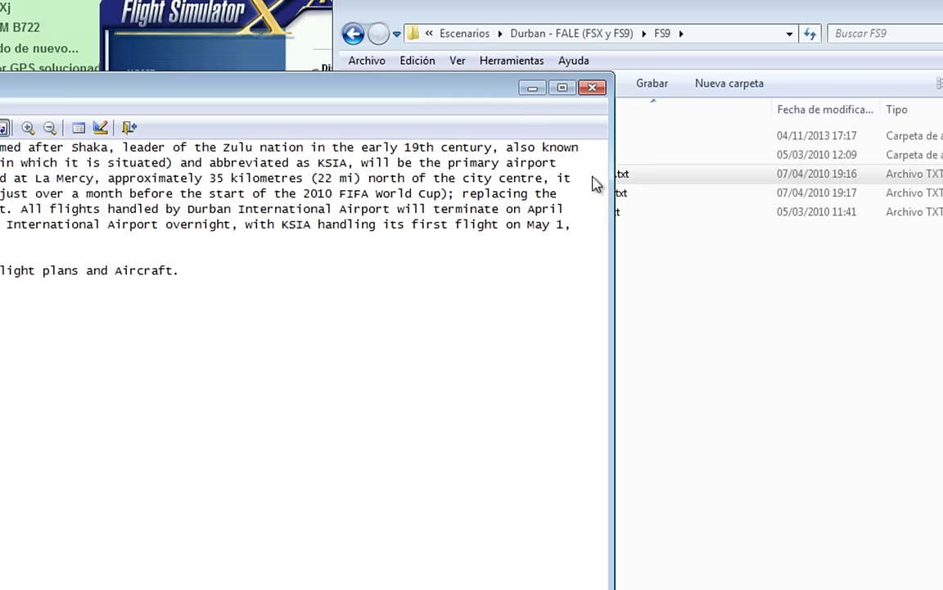
{"action": "left_click_drag", "start_coordinate": [280, 95], "coordinate": [778, 131]}
{"action": "left_click_drag", "start_coordinate": [243, 182], "coordinate": [785, 425]}
{"action": "key", "text": "alt+F4"}
{"action": "double_click", "coordinate": [577, 193]}
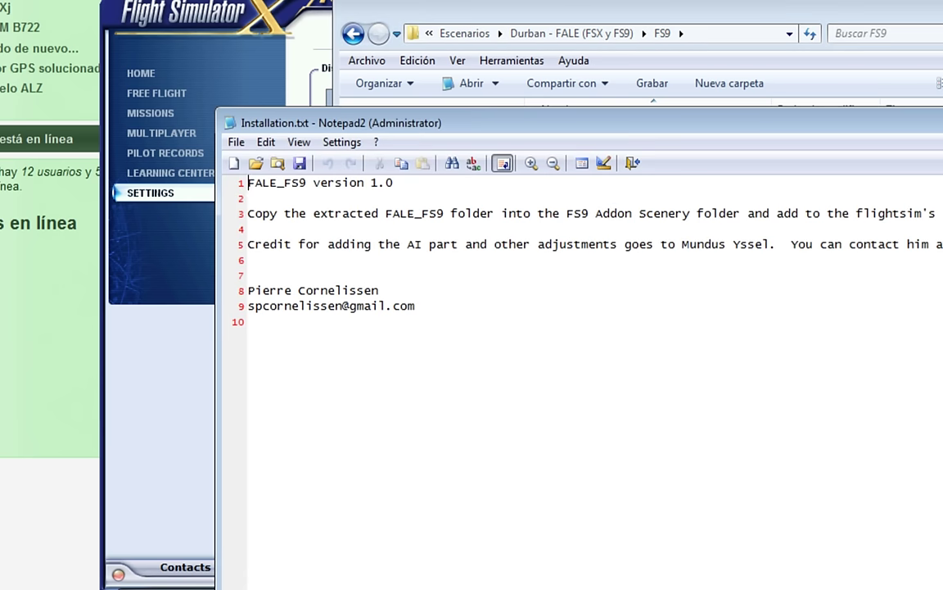
{"action": "key", "text": "alt+F4"}
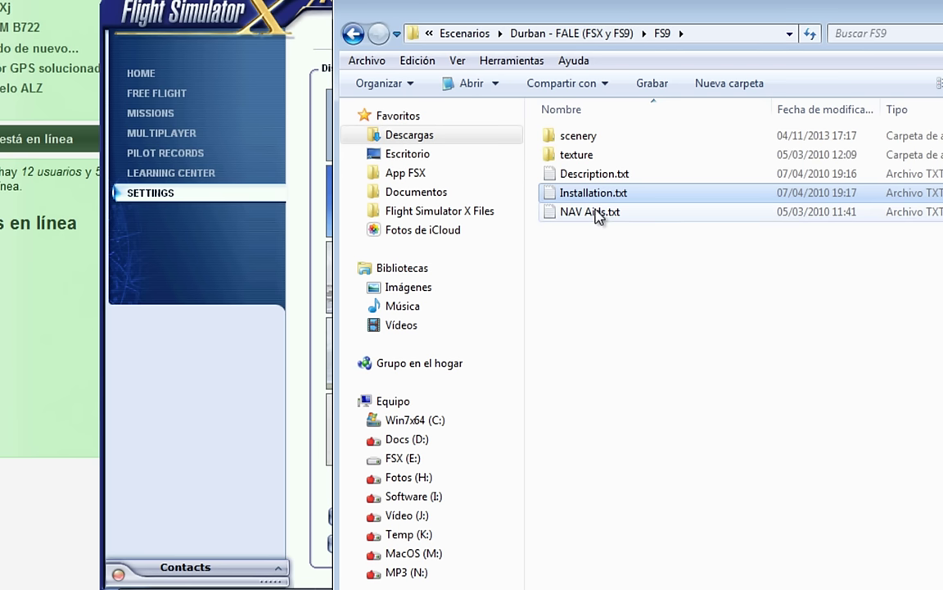
{"action": "double_click", "coordinate": [590, 212]}
{"action": "left_click_drag", "start_coordinate": [440, 125], "coordinate": [666, 123]}
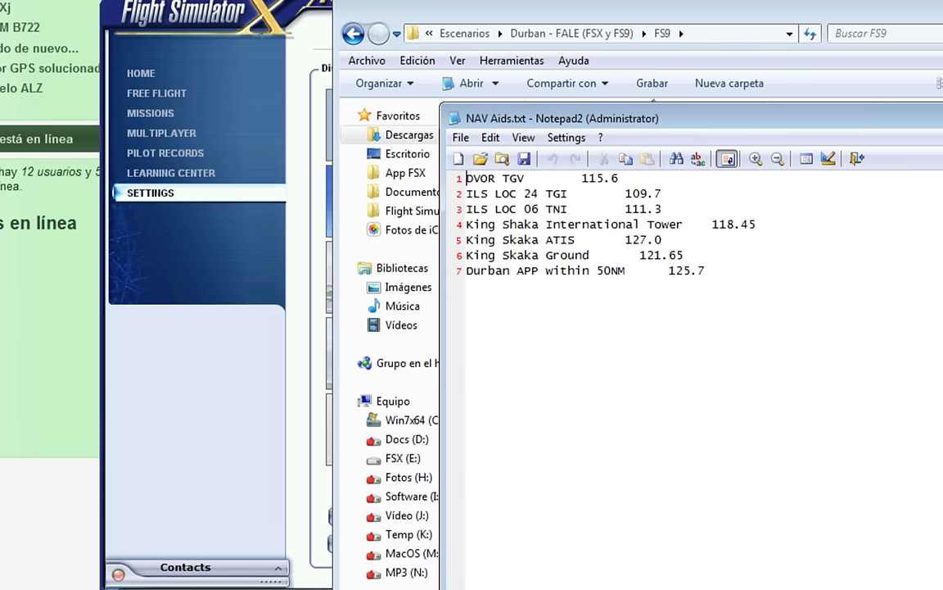
{"action": "key", "text": "alt+F4"}
{"action": "left_click", "coordinate": [659, 393]}
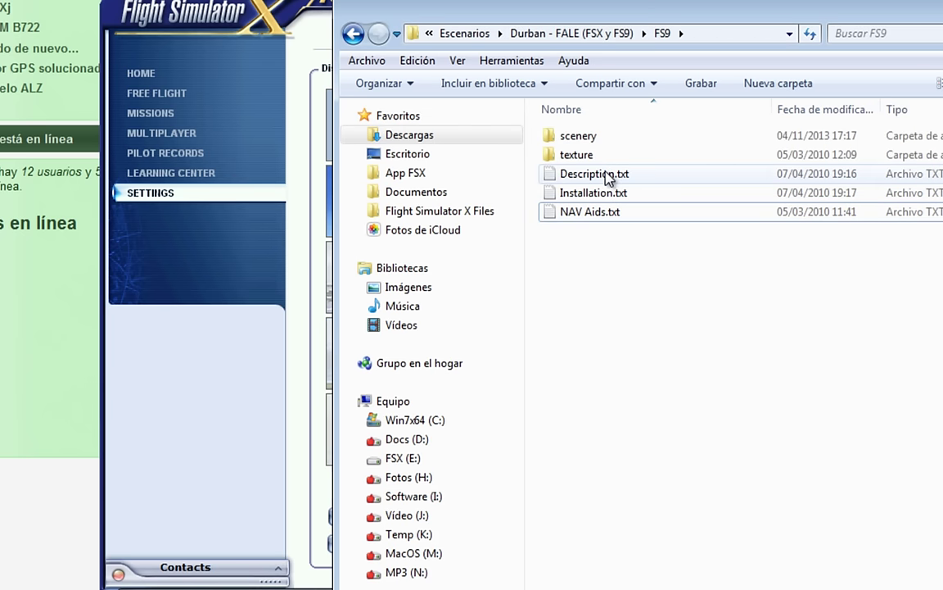
Inspect the Install_Durban_FSX.exe installer in Durban's FSX folder and return to the Escenarios folder
{"action": "left_click", "coordinate": [528, 34]}
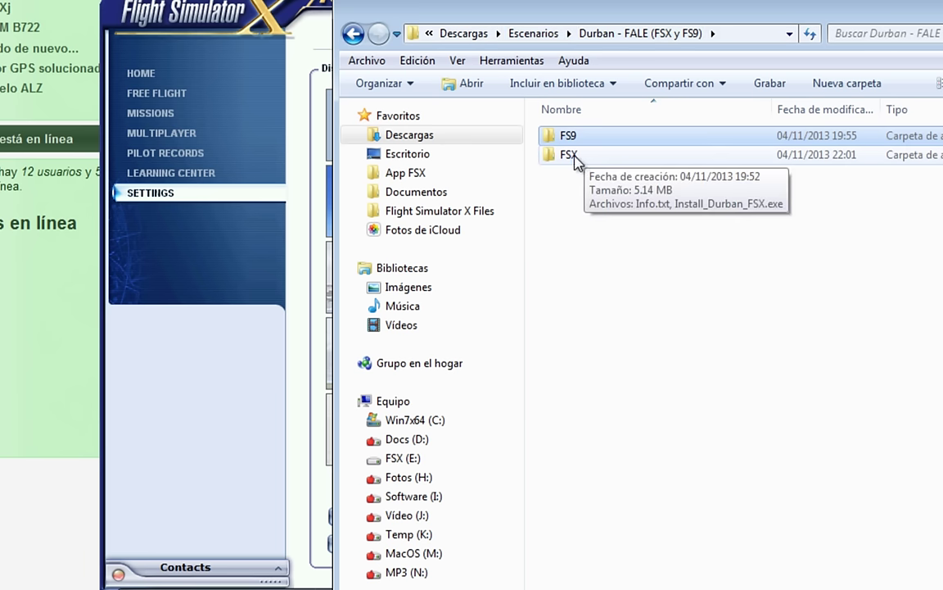
{"action": "double_click", "coordinate": [575, 156]}
{"action": "left_click", "coordinate": [573, 157]}
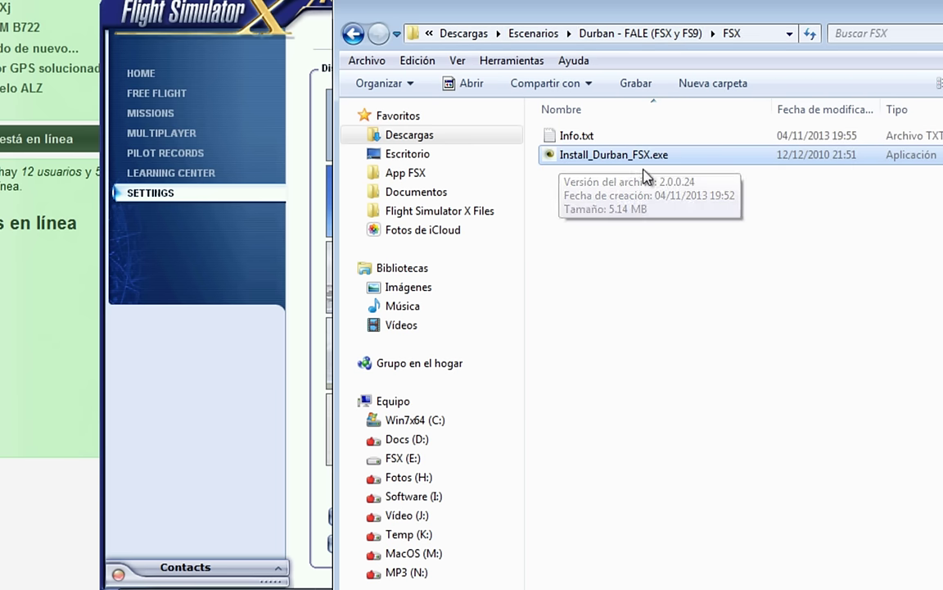
{"action": "left_click", "coordinate": [540, 33]}
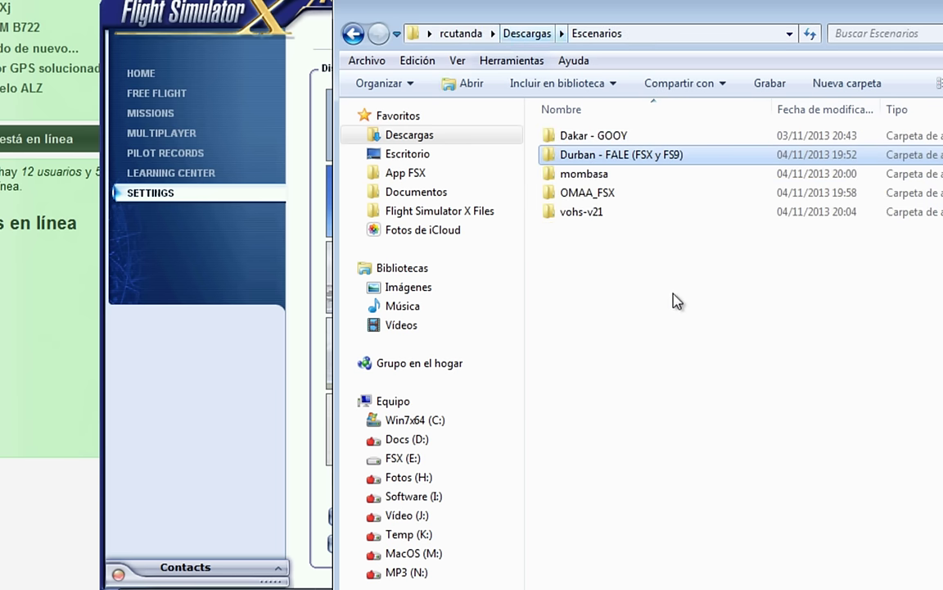
Open the mombasa package, read avsim.diz in iNFekt NFO Viewer, and examine the files in the inner mombasa folder
{"action": "double_click", "coordinate": [610, 176]}
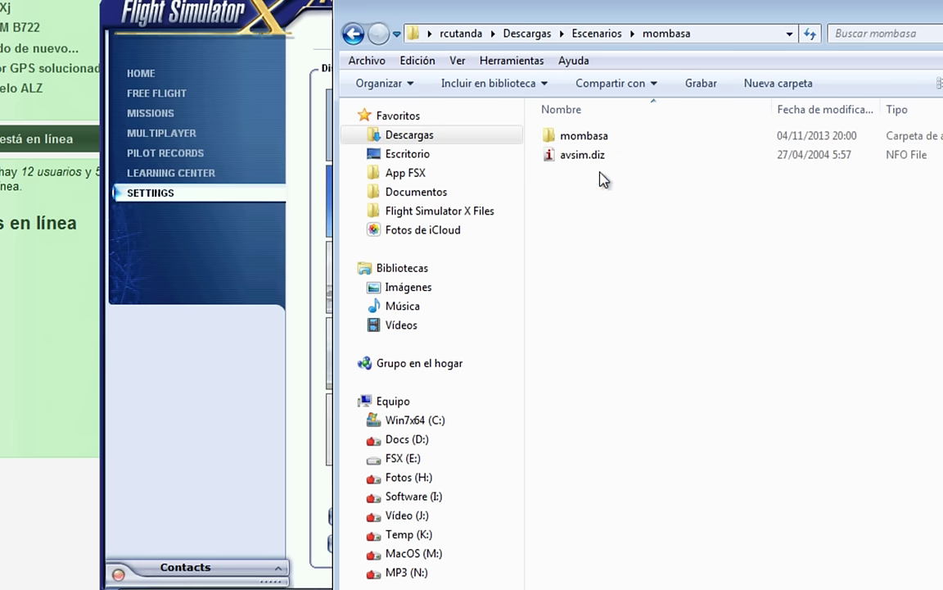
{"action": "left_click", "coordinate": [604, 158]}
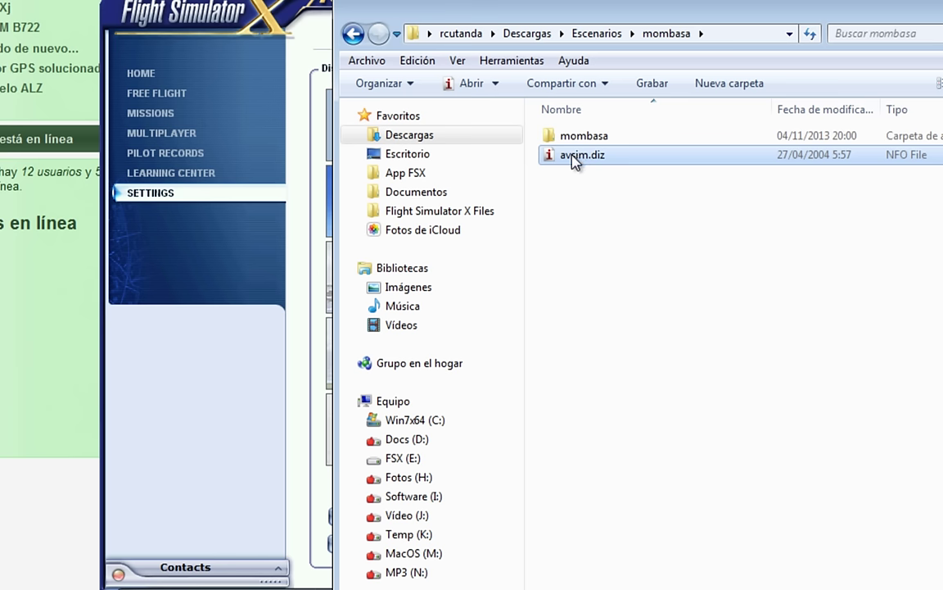
{"action": "right_click", "coordinate": [575, 158]}
{"action": "mouse_move", "coordinate": [718, 210]}
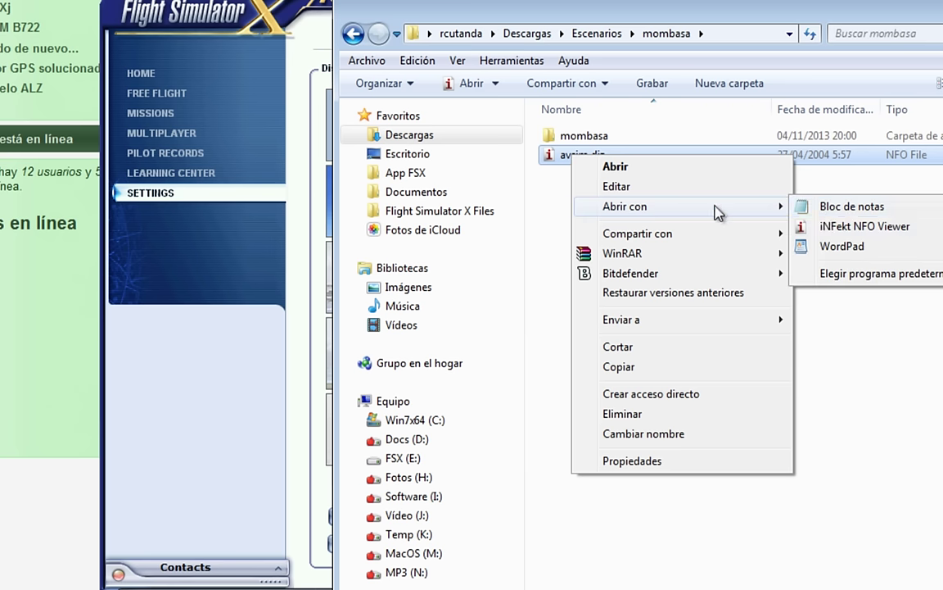
{"action": "left_click", "coordinate": [890, 235]}
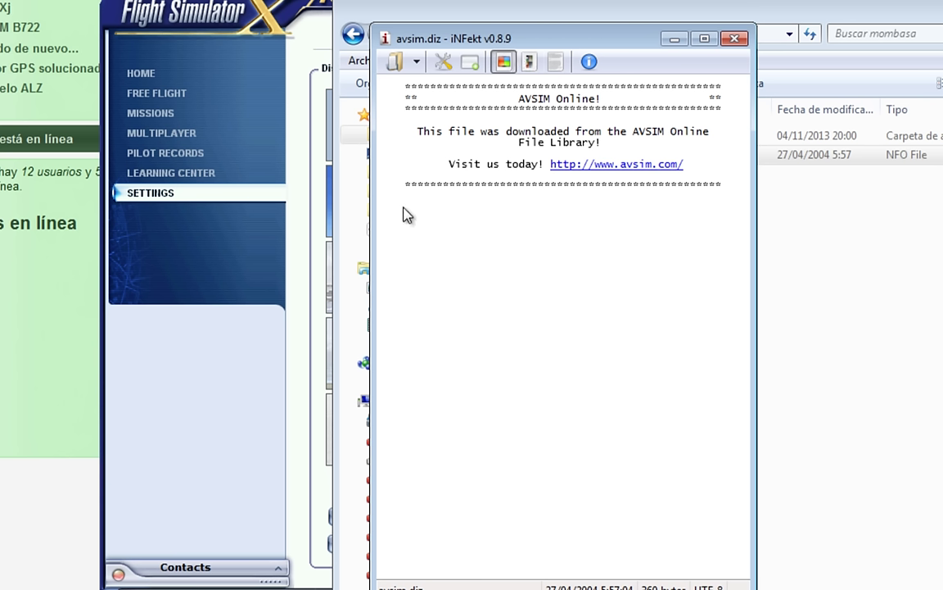
{"action": "left_click", "coordinate": [734, 39]}
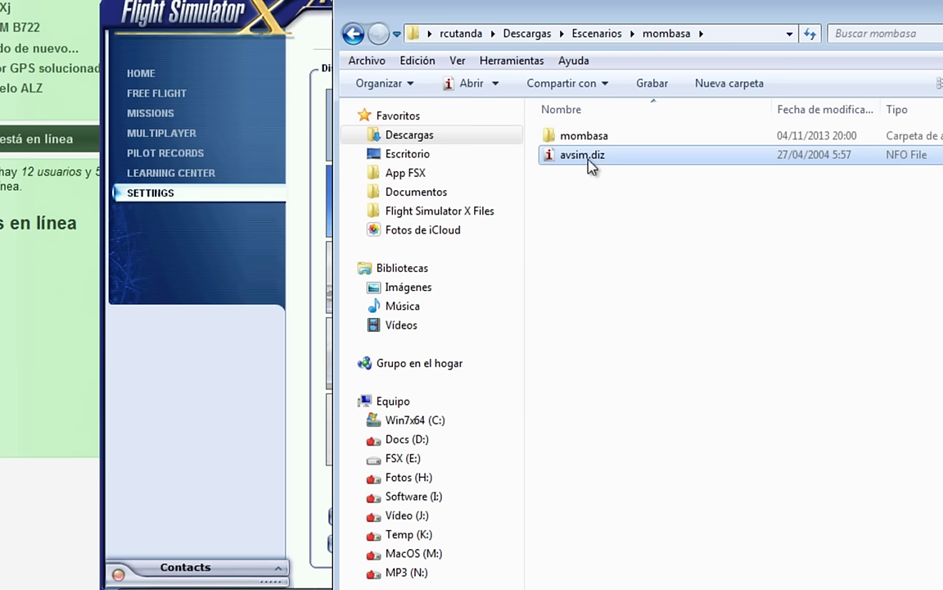
{"action": "double_click", "coordinate": [595, 138]}
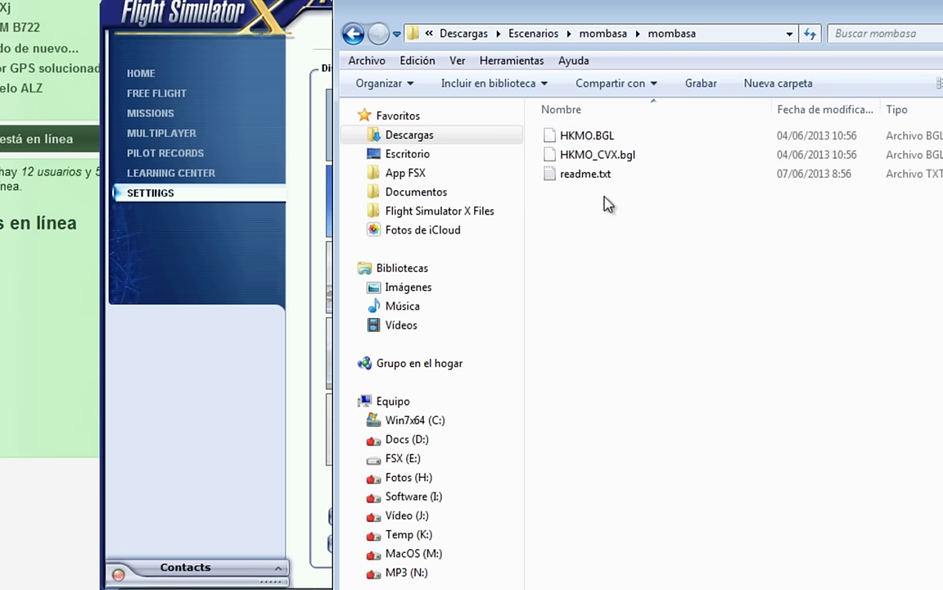
{"action": "left_click", "coordinate": [604, 34]}
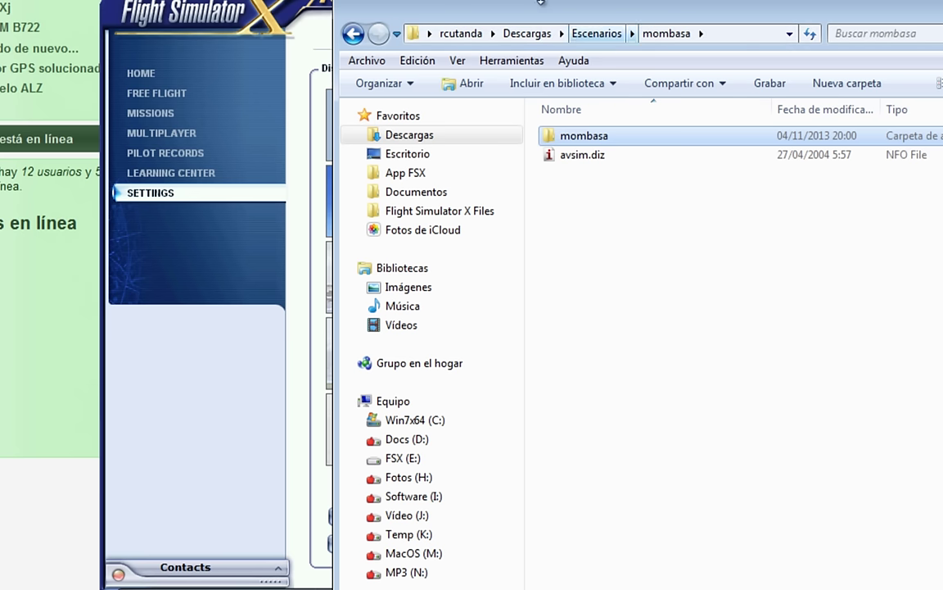
Switch to Flight Simulator X and open the Scenery Library settings
{"action": "left_click", "coordinate": [297, 28]}
{"action": "left_click", "coordinate": [811, 254]}
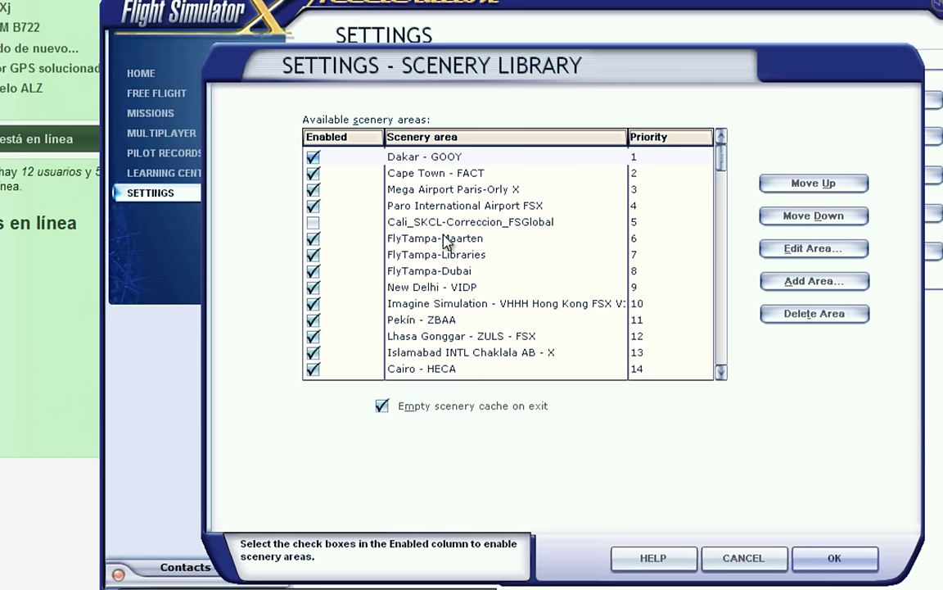
{"action": "left_click", "coordinate": [815, 283]}
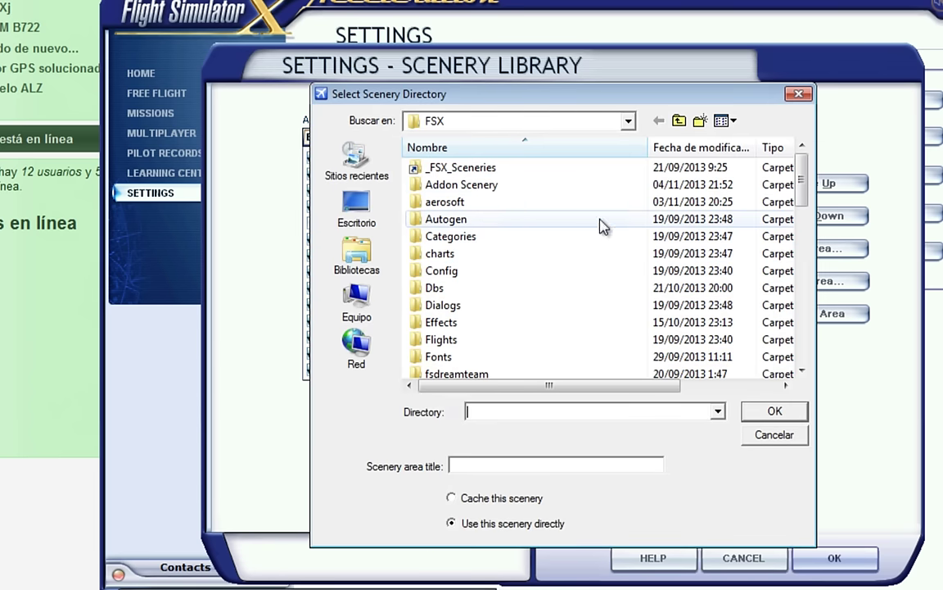
{"action": "left_click", "coordinate": [356, 206]}
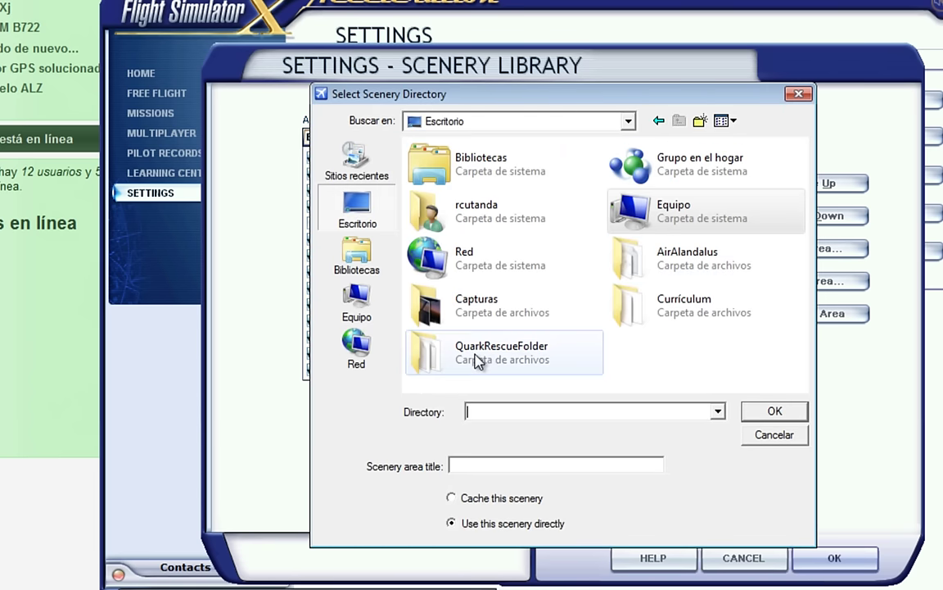
{"action": "left_click", "coordinate": [790, 439]}
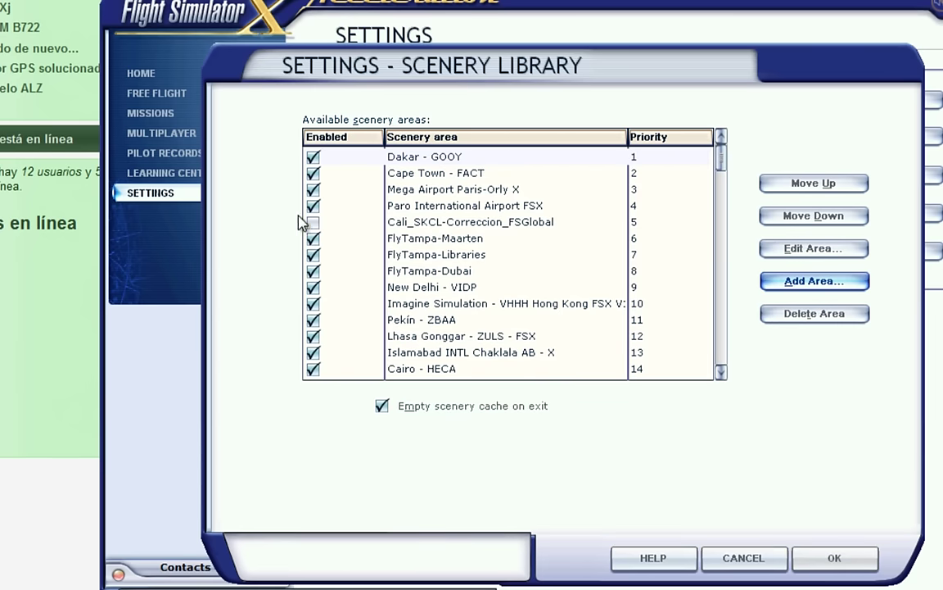
{"action": "left_click", "coordinate": [803, 282]}
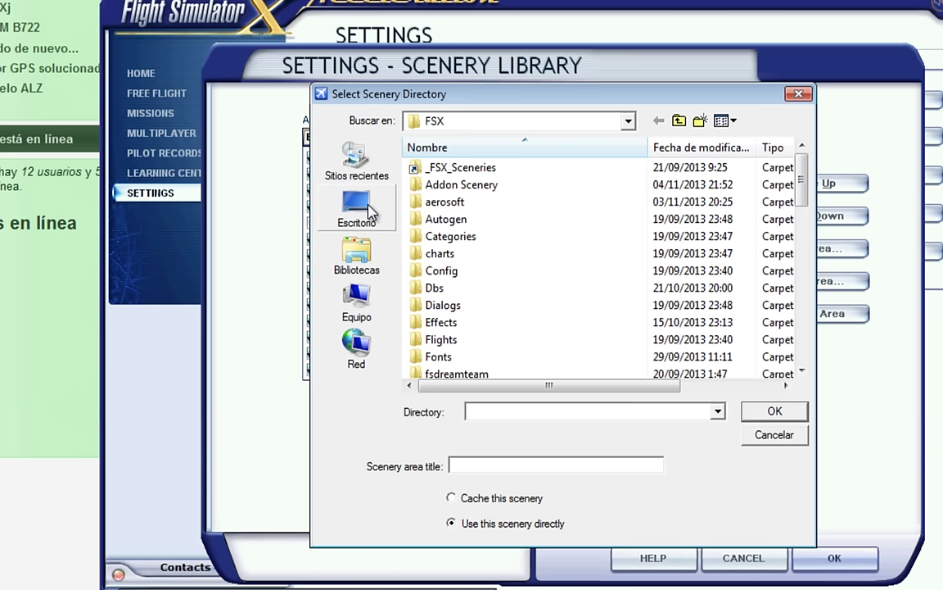
{"action": "left_click", "coordinate": [788, 435]}
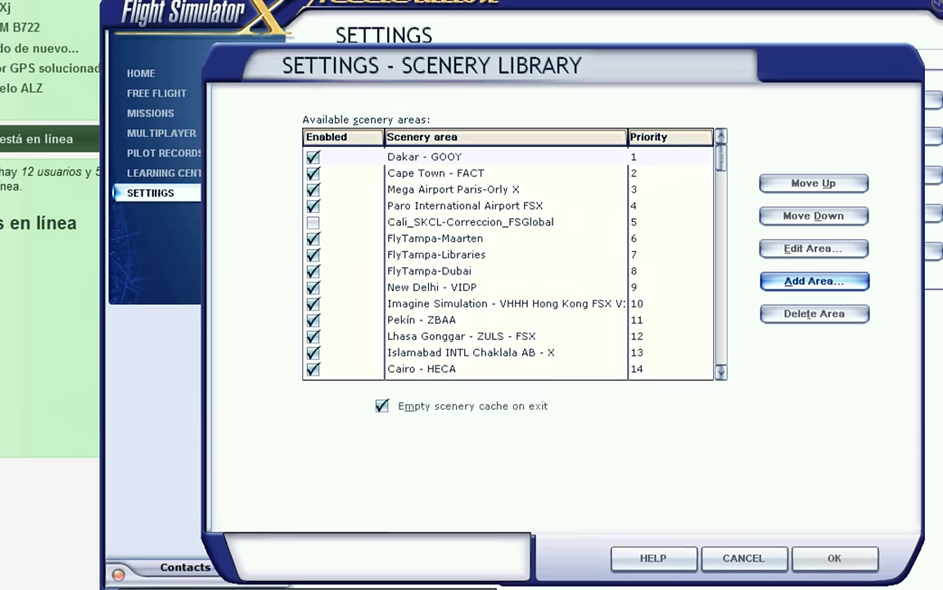
Switch to the file window and create a folder named Kenia in FSX (E:) > FSX_Sceneries > Africa
{"action": "key", "text": "alt+Tab"}
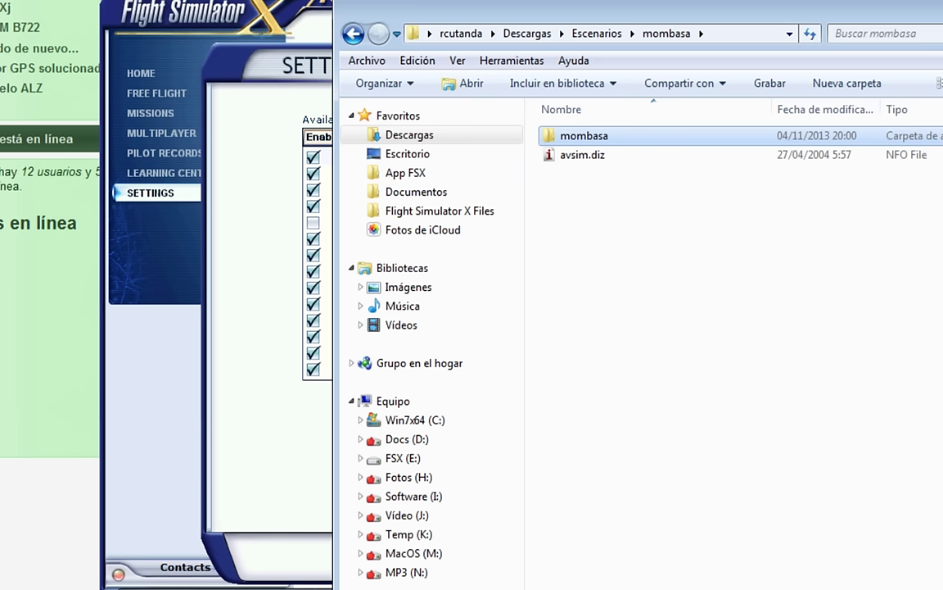
{"action": "left_click", "coordinate": [403, 457]}
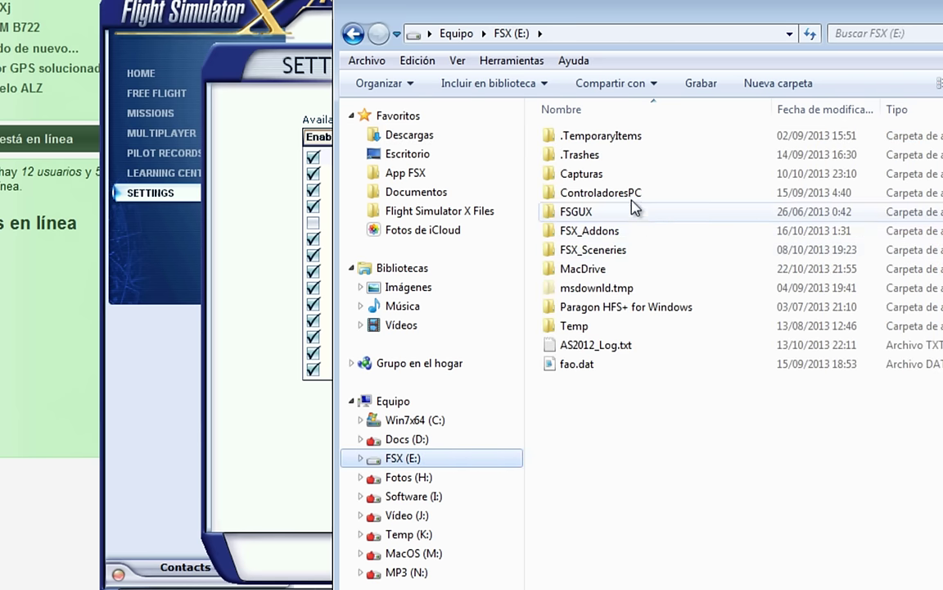
{"action": "double_click", "coordinate": [606, 250]}
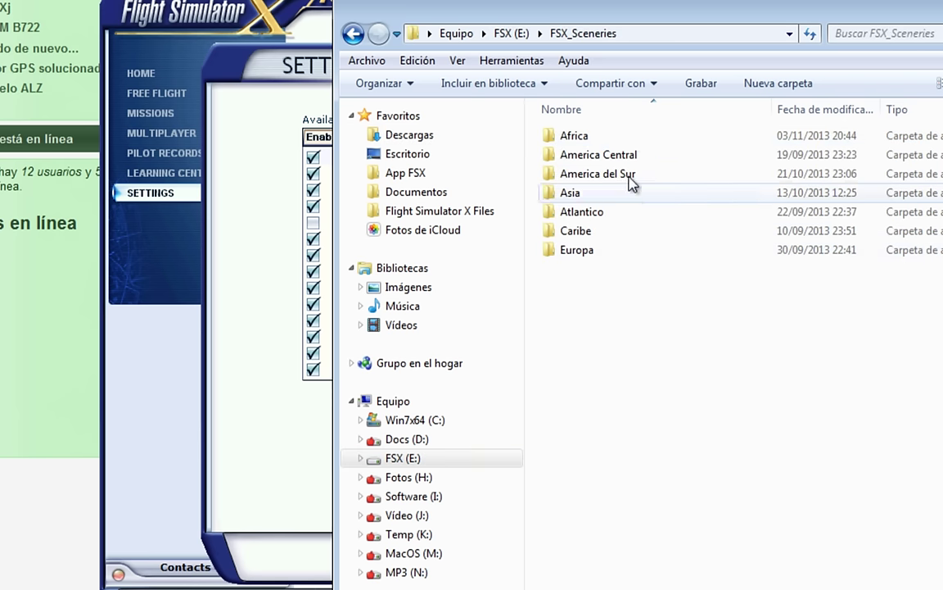
{"action": "double_click", "coordinate": [606, 136]}
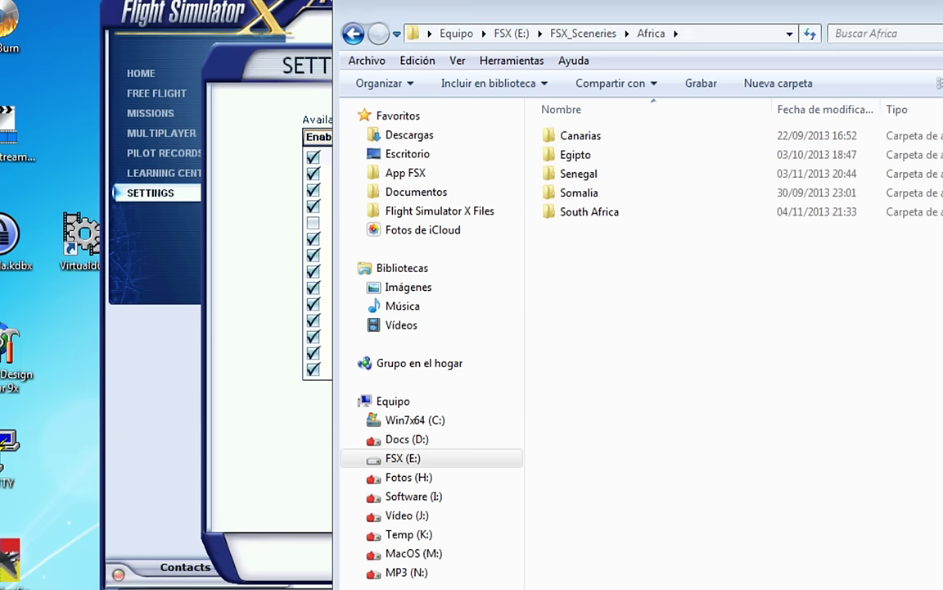
{"action": "right_click", "coordinate": [602, 354]}
{"action": "mouse_move", "coordinate": [713, 546]}
{"action": "left_click", "coordinate": [851, 548]}
{"action": "type", "text": "Kenia"}
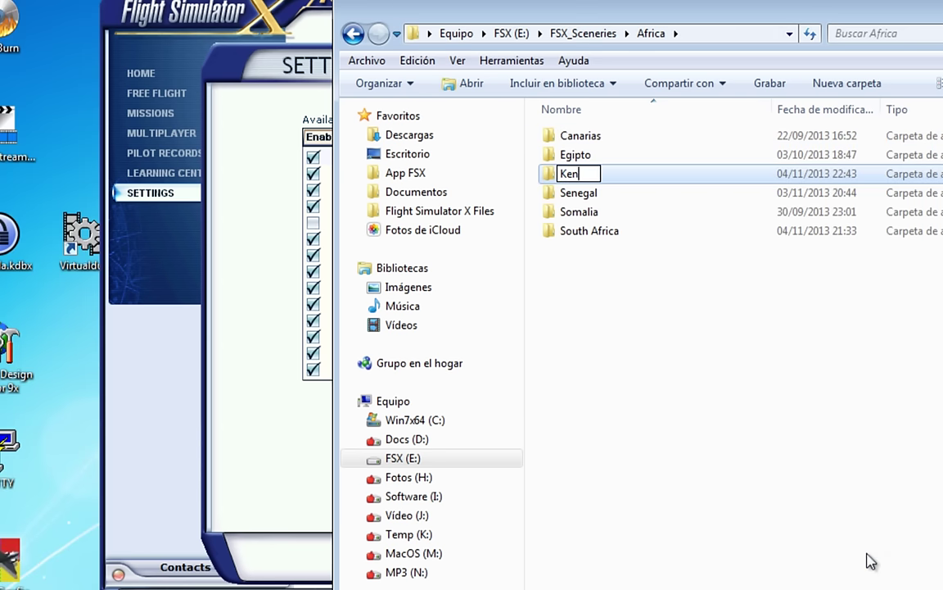
{"action": "key", "text": "Return"}
Paste the copied mombasa folder into the new Kenia folder
{"action": "key", "text": "Return"}
{"action": "right_click", "coordinate": [647, 228]}
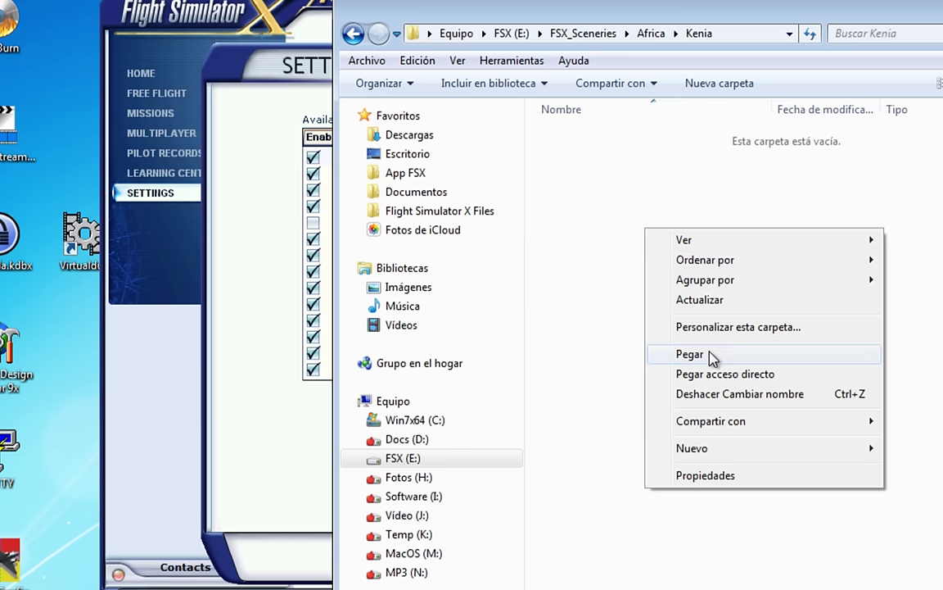
{"action": "left_click", "coordinate": [655, 354]}
Check the airport code in the pasted mombasa folder's file names and rename the folder as Mombasa - HKMO
{"action": "double_click", "coordinate": [610, 137]}
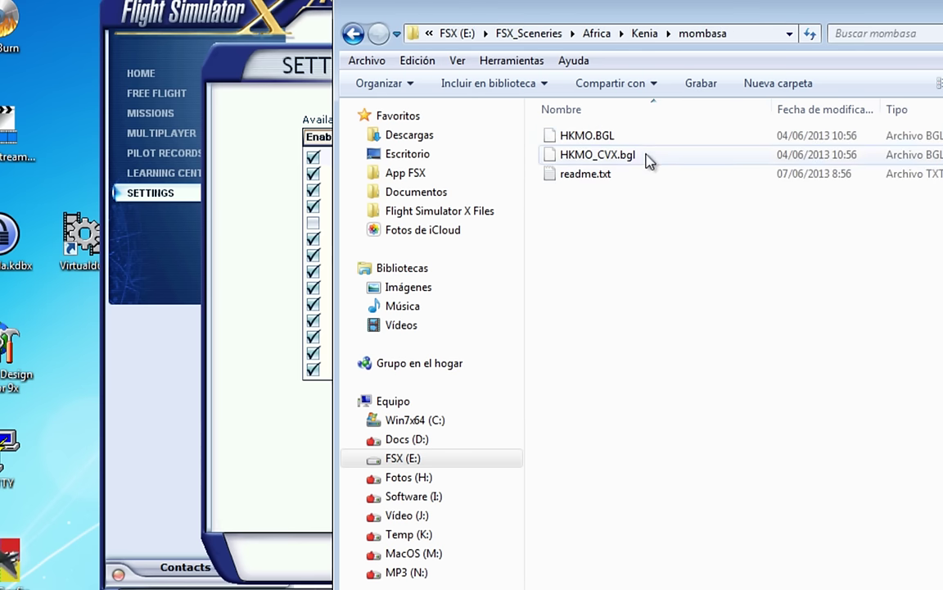
{"action": "left_click", "coordinate": [587, 136]}
{"action": "left_click", "coordinate": [587, 135]}
{"action": "left_click", "coordinate": [521, 169]}
{"action": "key", "text": "alt+Up"}
{"action": "left_click", "coordinate": [623, 136]}
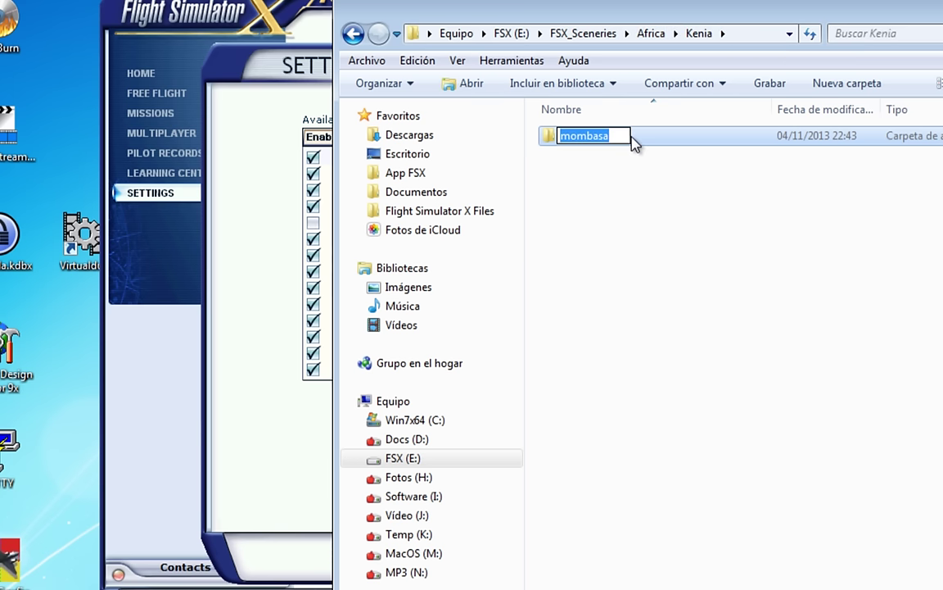
{"action": "type", "text": "Mombasa - HKMO"}
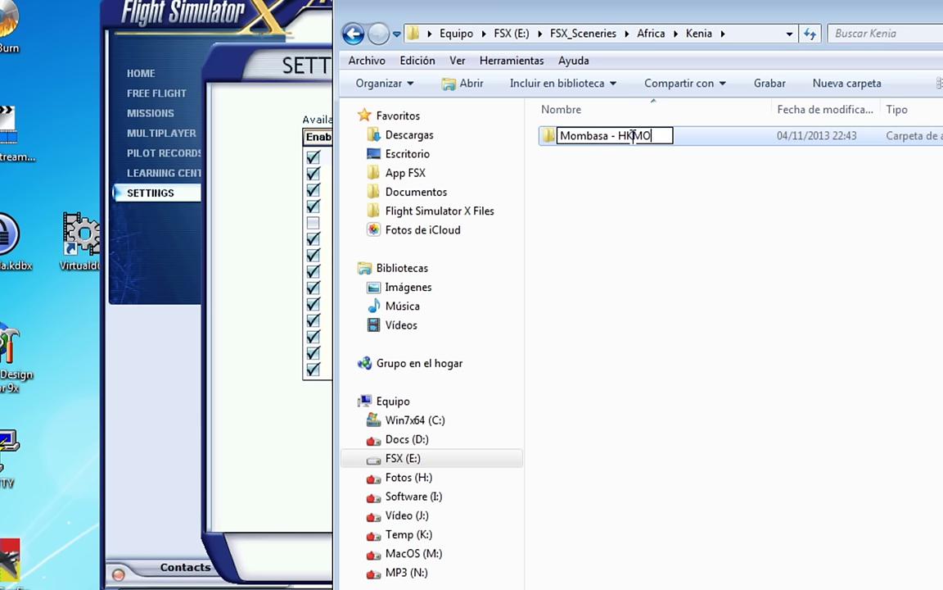
{"action": "key", "text": "Return"}
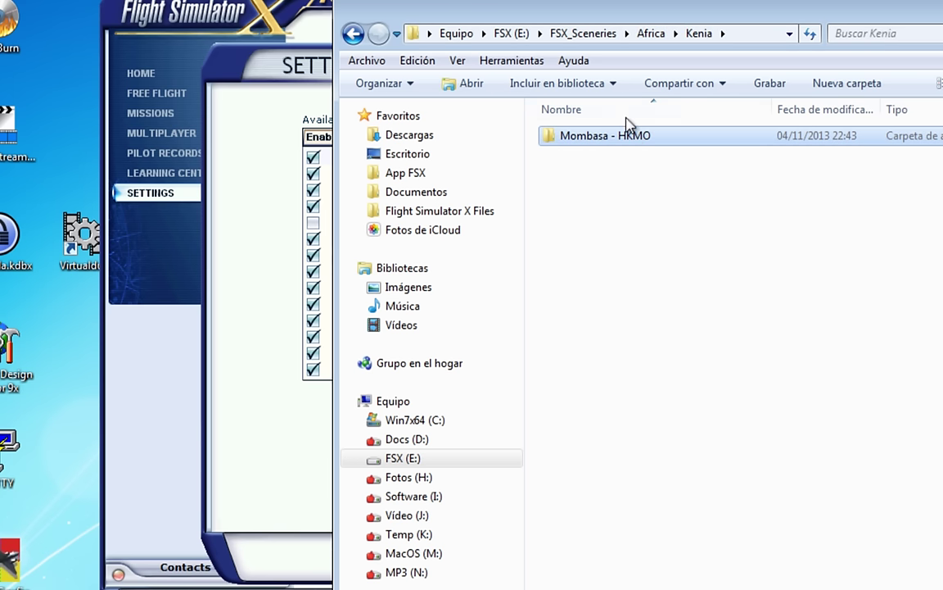
Try to add _FSX_Sceneries > Africa > Kenia > Mombasa - HKMO as a scenery area in the Flight Simulator X Scenery Library, and cancel
{"action": "left_click", "coordinate": [232, 101]}
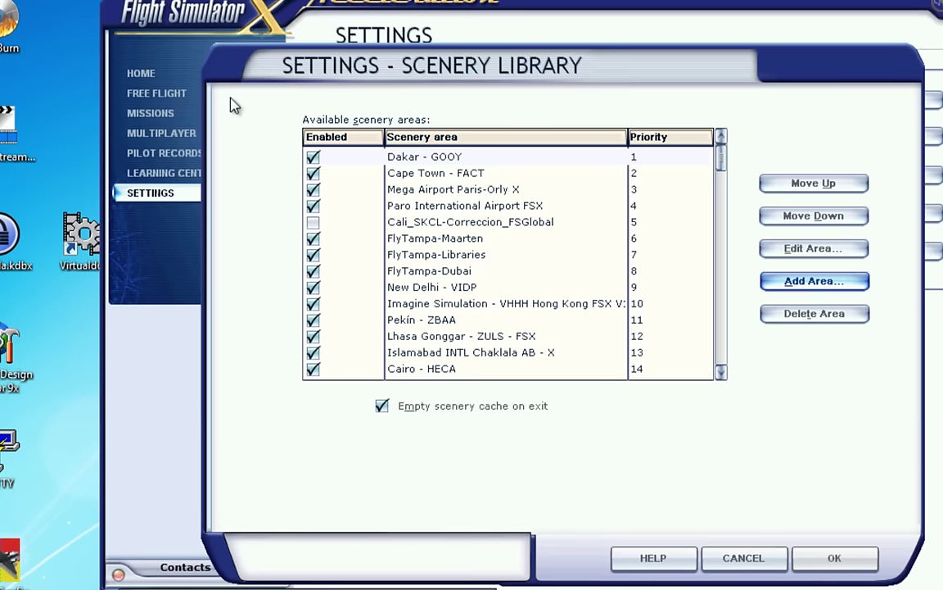
{"action": "left_click", "coordinate": [814, 280]}
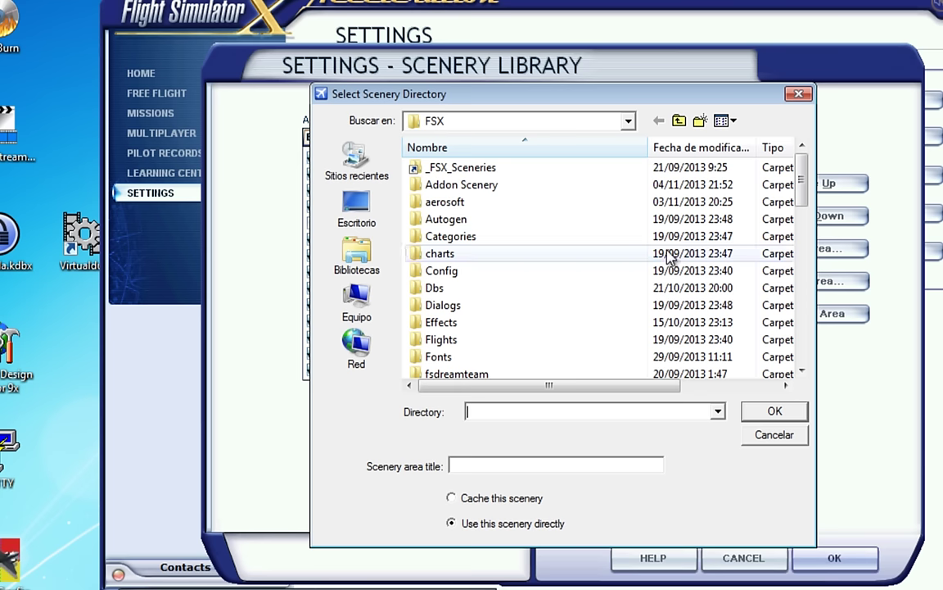
{"action": "double_click", "coordinate": [442, 167]}
{"action": "double_click", "coordinate": [442, 167]}
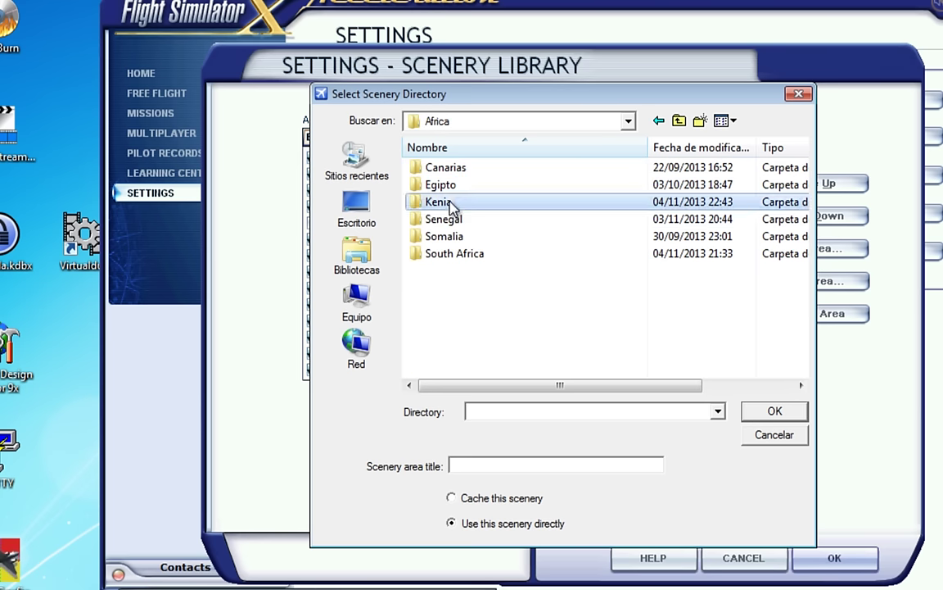
{"action": "double_click", "coordinate": [456, 202]}
{"action": "double_click", "coordinate": [472, 169]}
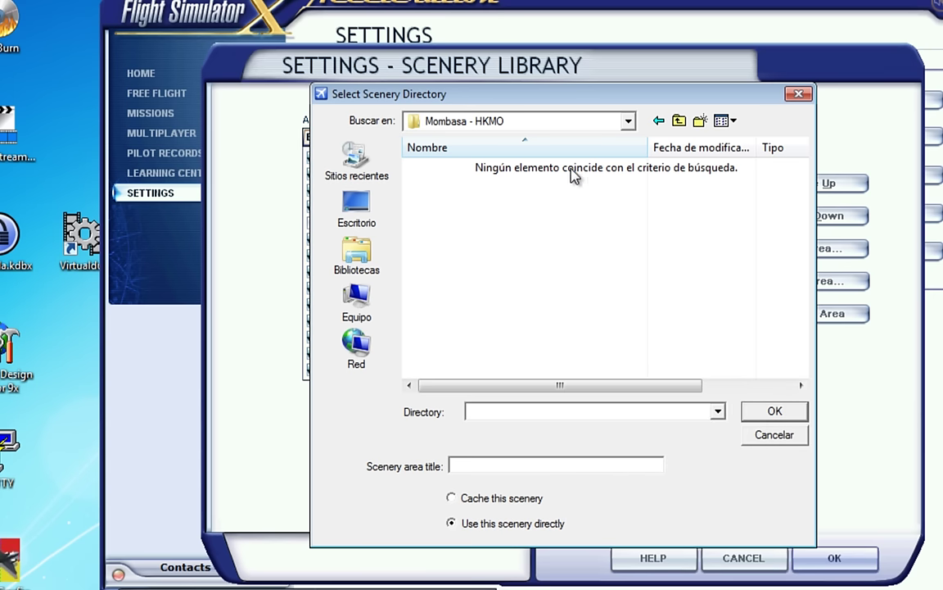
{"action": "left_click", "coordinate": [774, 435]}
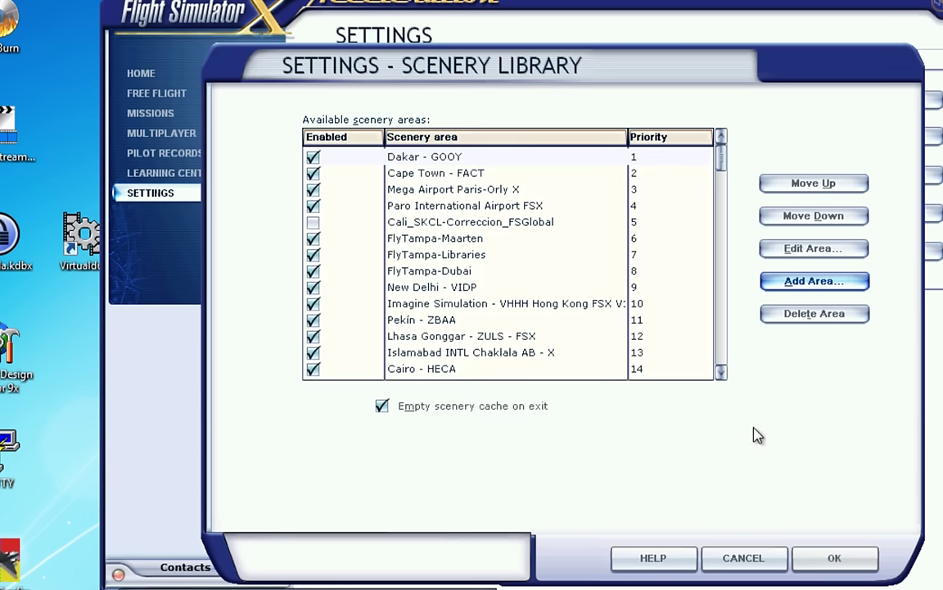
Switch to the file window and create a subfolder named scenery inside Mombasa - HKMO
{"action": "key", "text": "alt+Tab"}
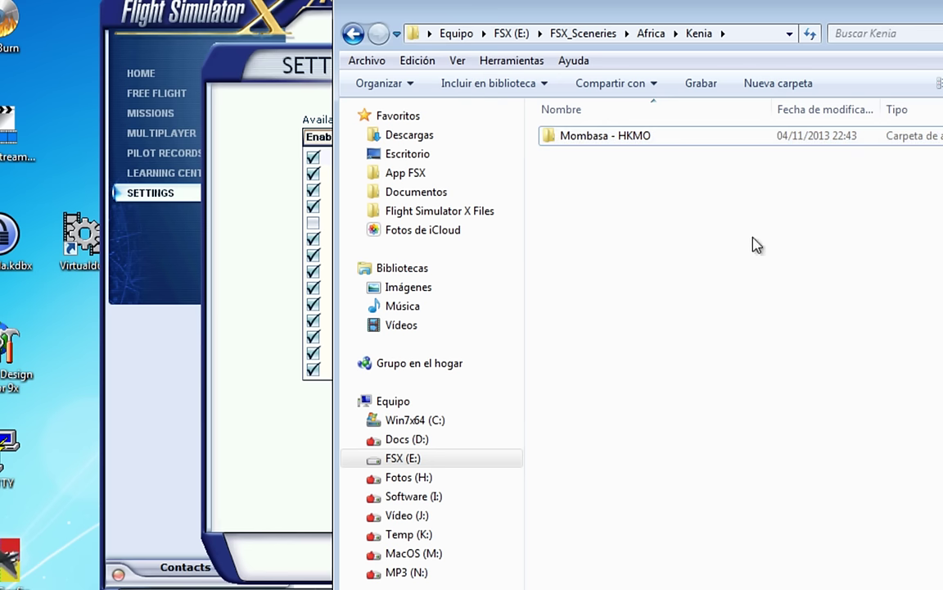
{"action": "double_click", "coordinate": [612, 141]}
{"action": "right_click", "coordinate": [598, 248]}
{"action": "mouse_move", "coordinate": [731, 460]}
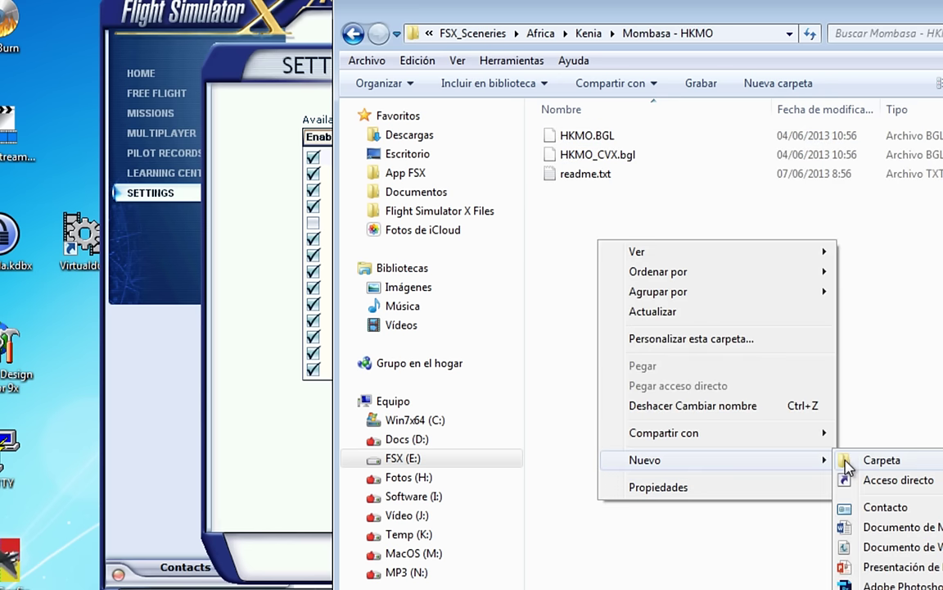
{"action": "left_click", "coordinate": [875, 460]}
{"action": "type", "text": "scenery"}
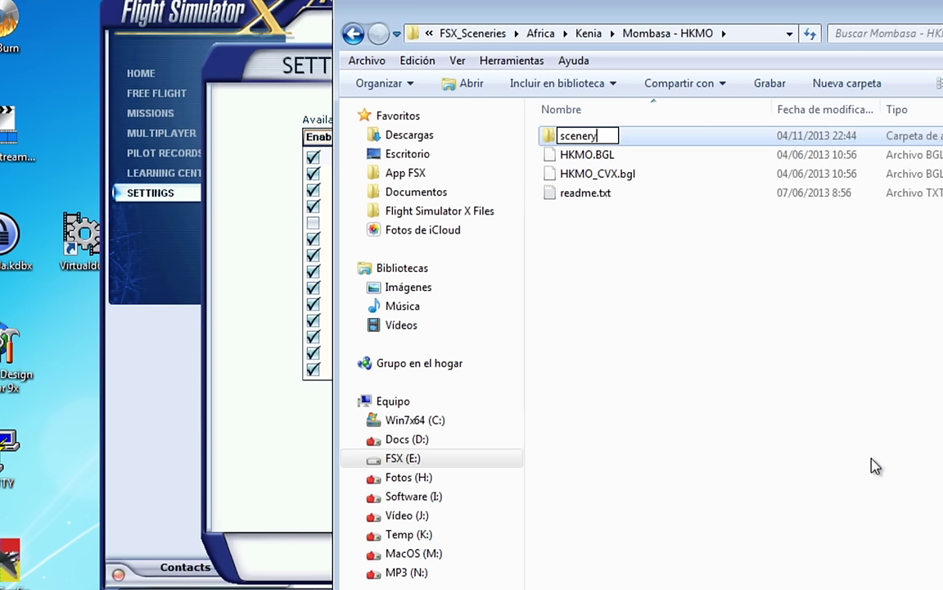
{"action": "key", "text": "Return"}
Move HKMO.BGL and HKMO_CVX.bgl into the scenery subfolder
{"action": "left_click", "coordinate": [624, 156]}
{"action": "left_click", "coordinate": [585, 173], "text": "shift"}
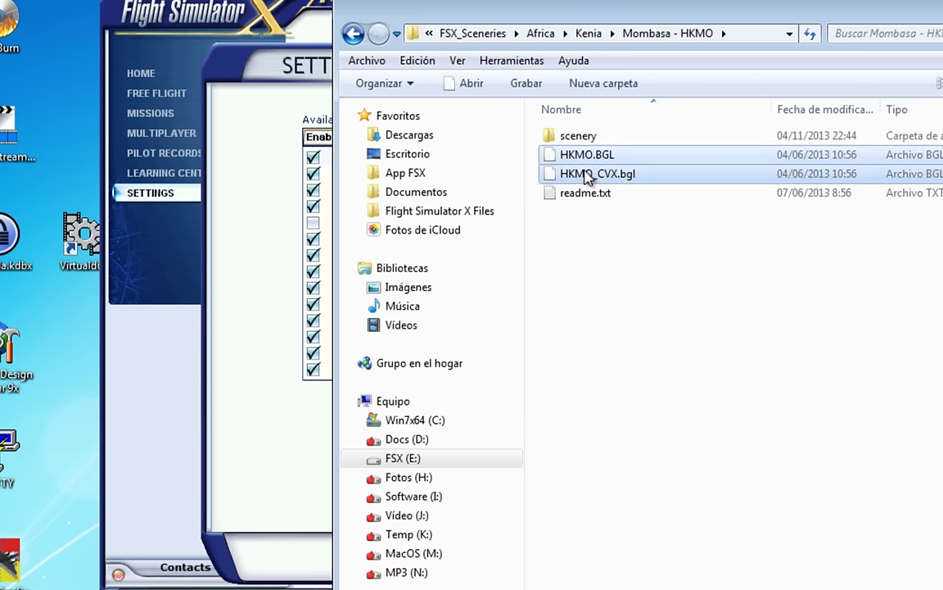
{"action": "left_click_drag", "start_coordinate": [574, 172], "coordinate": [580, 138]}
Open readme.txt in Mombasa - HKMO, read its Installation section, and highlight the "\Addon Scenery\scenery" part of the path
{"action": "double_click", "coordinate": [584, 158]}
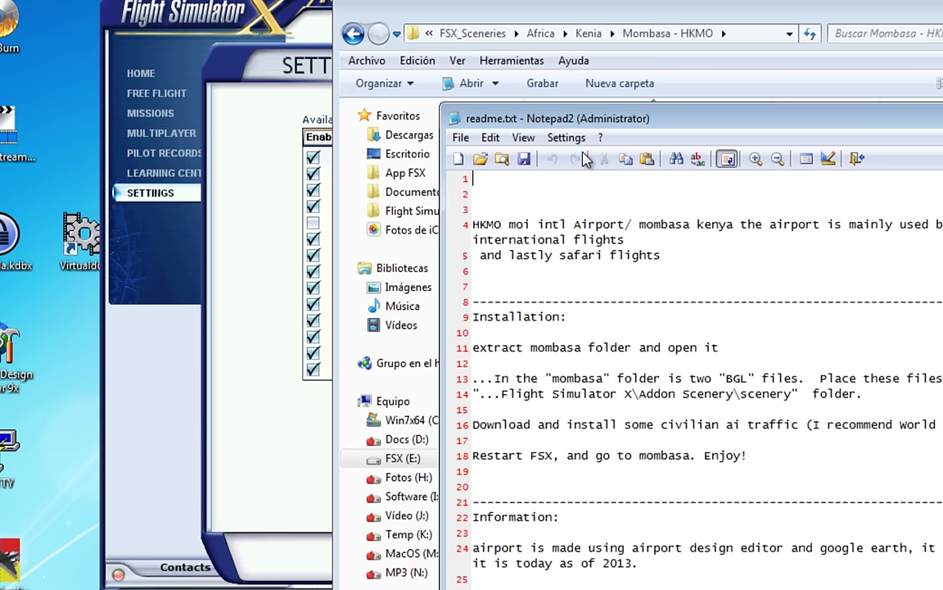
{"action": "scroll", "coordinate": [640, 300], "scroll_direction": "down", "scroll_amount": 2}
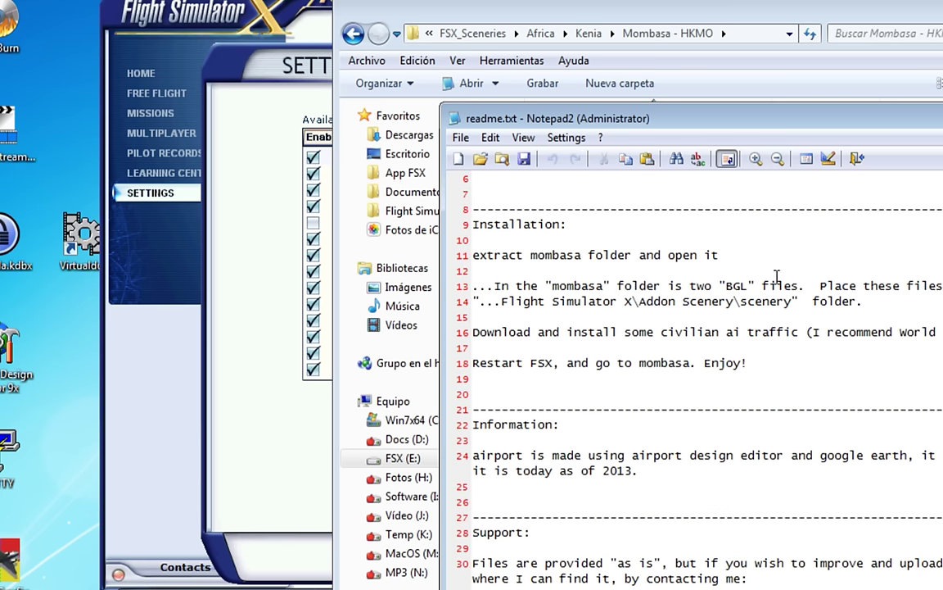
{"action": "left_click_drag", "start_coordinate": [636, 302], "coordinate": [802, 301]}
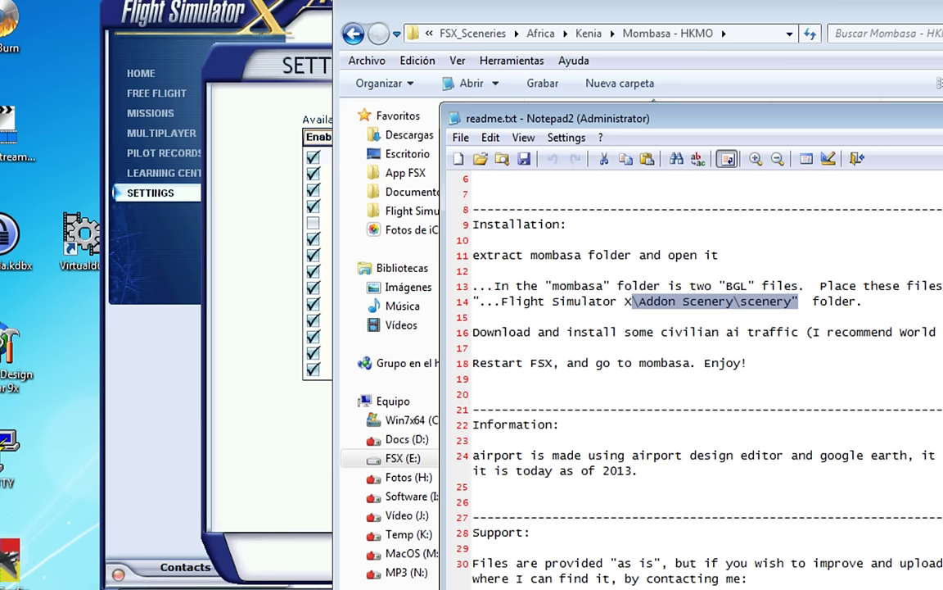
Close readme.txt, return to the Flight Simulator X Scenery Library and add _FSX_Sceneries > Africa > Kenia > Mombasa - HKMO as a scenery area
{"action": "key", "text": "alt+F4"}
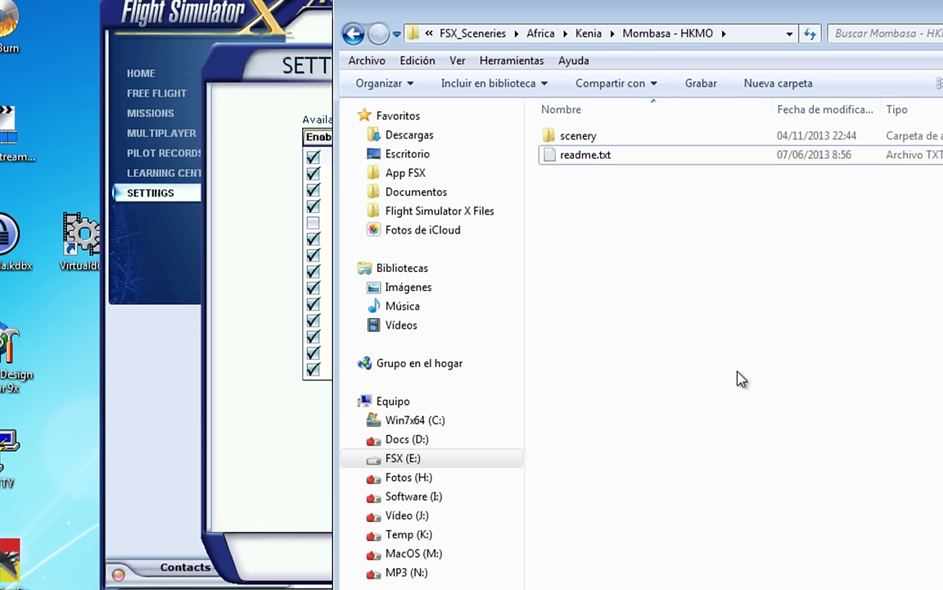
{"action": "left_click", "coordinate": [317, 46]}
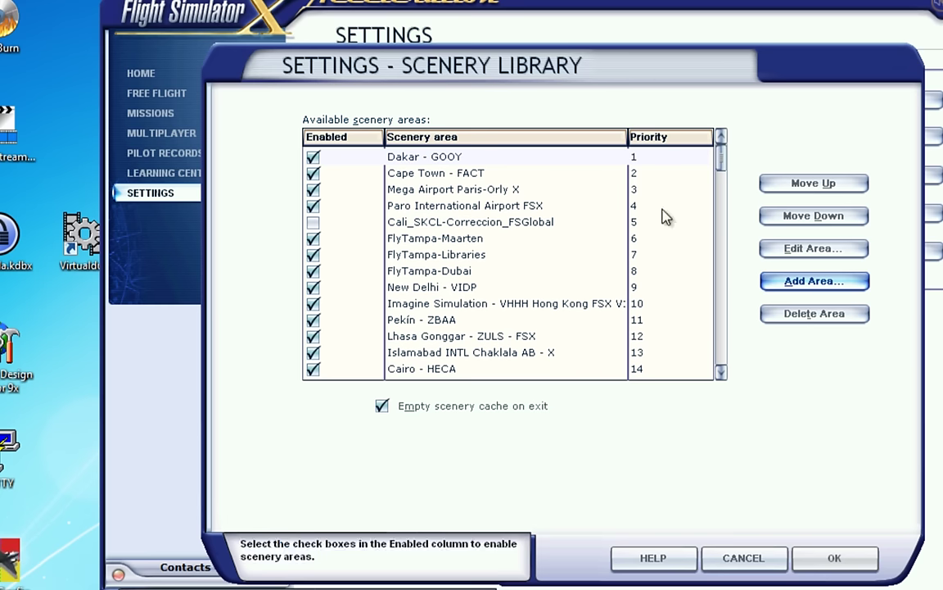
{"action": "left_click", "coordinate": [819, 281]}
{"action": "double_click", "coordinate": [446, 162]}
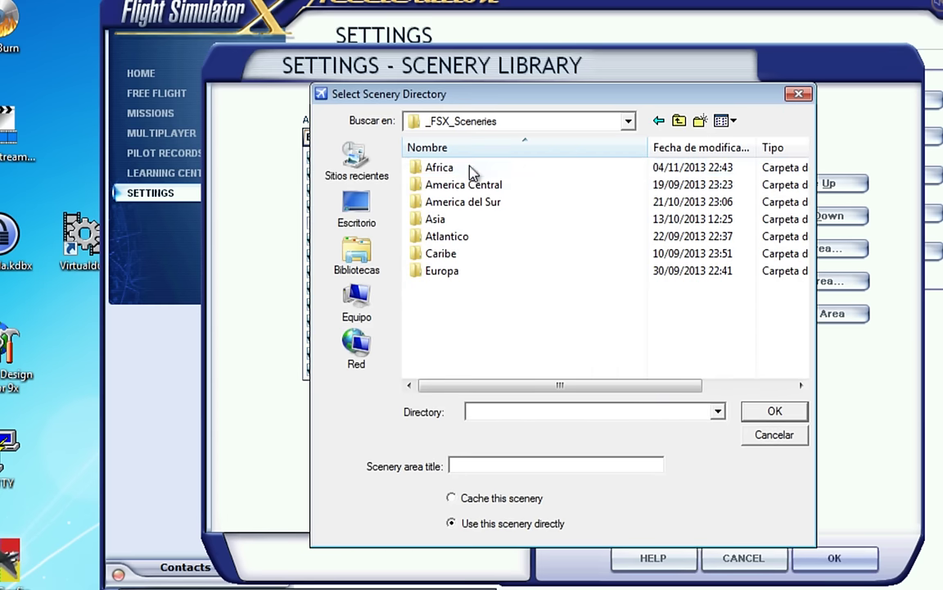
{"action": "double_click", "coordinate": [459, 167]}
{"action": "double_click", "coordinate": [455, 202]}
{"action": "double_click", "coordinate": [457, 169]}
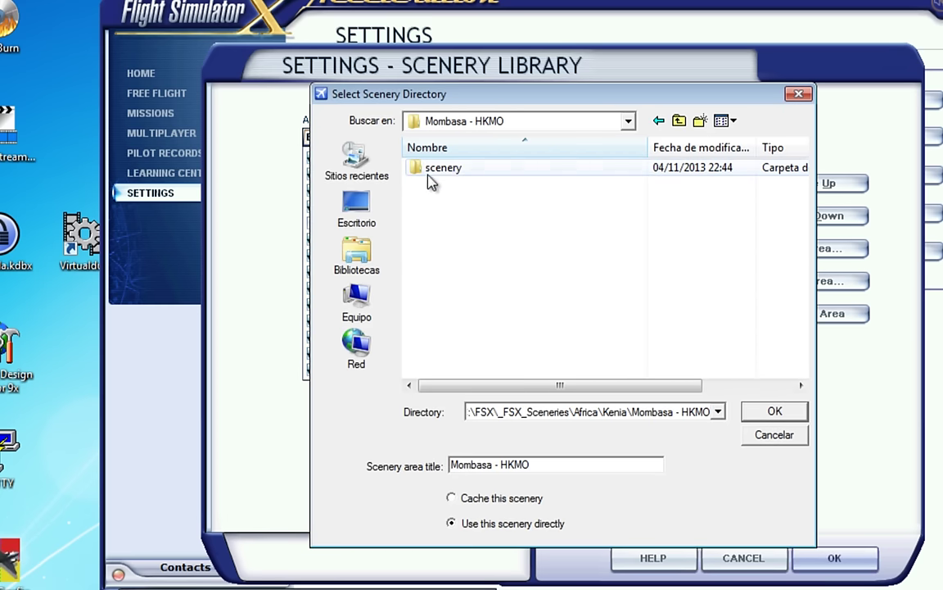
{"action": "left_click", "coordinate": [782, 417]}
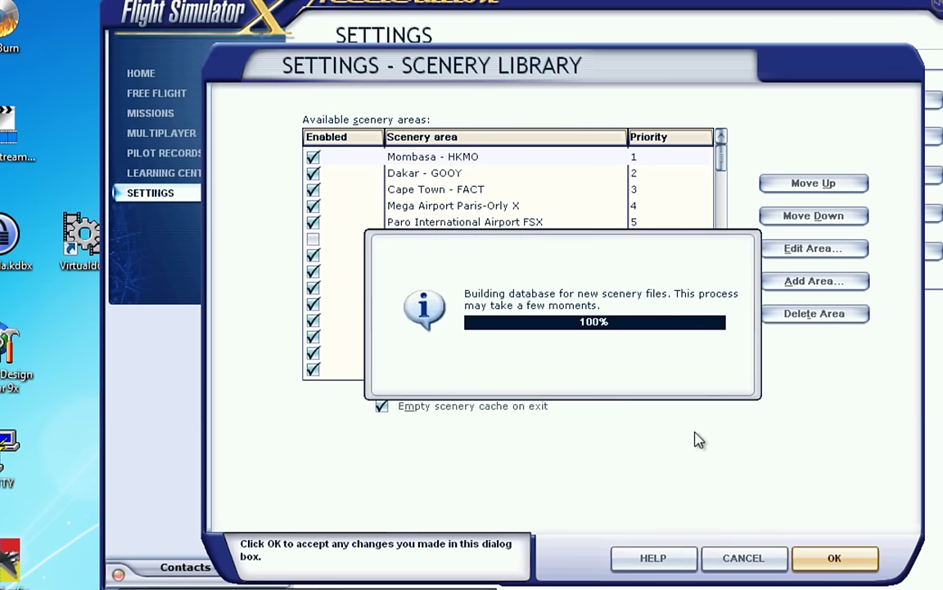
Switch to the file window and open the abudhabi folder inside Descargas > Escenarios > OMAA_FSX
{"action": "key", "text": "alt+Tab"}
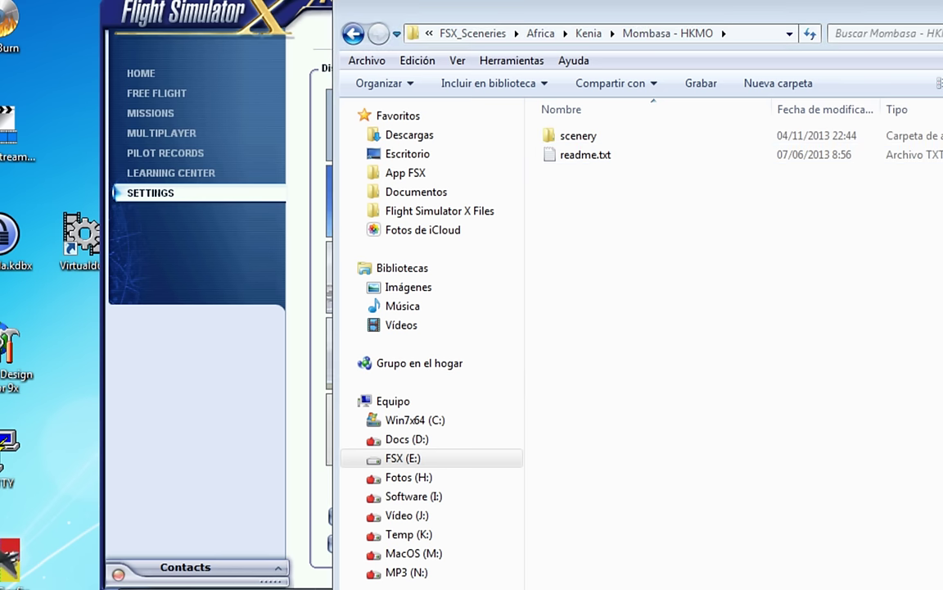
{"action": "key", "text": "ctrl+n"}
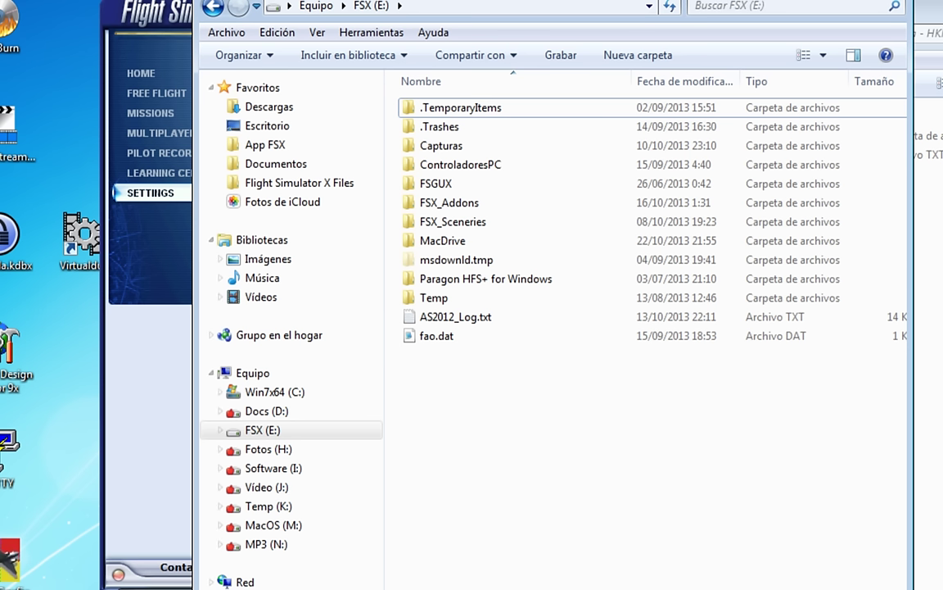
{"action": "key", "text": "ctrl+w"}
{"action": "left_click", "coordinate": [396, 34]}
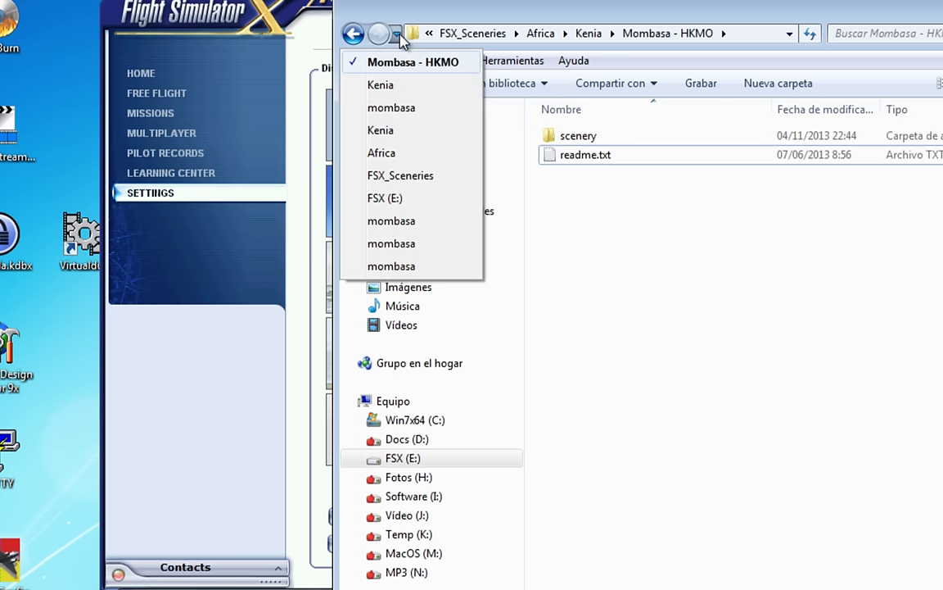
{"action": "left_click", "coordinate": [422, 222]}
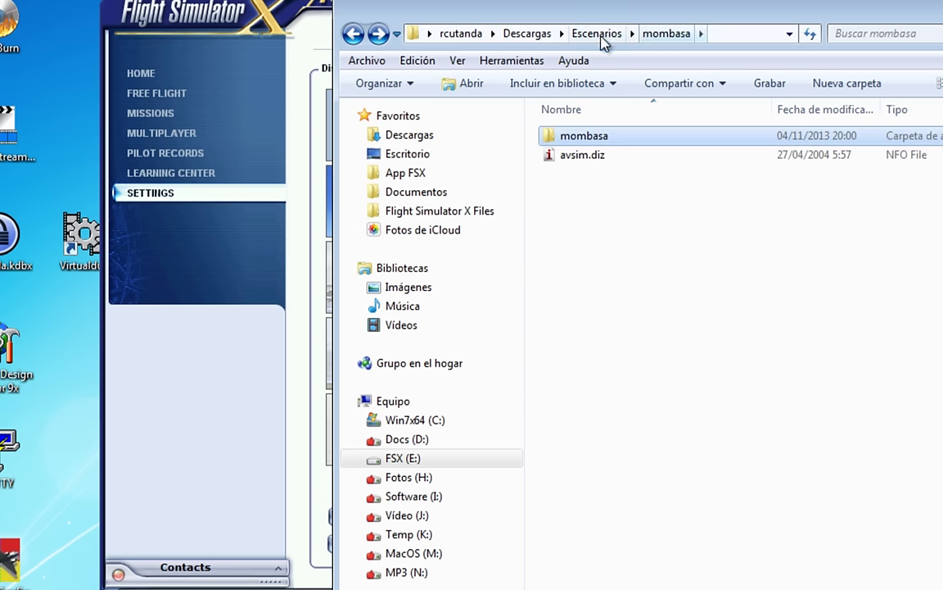
{"action": "left_click", "coordinate": [602, 34]}
{"action": "left_click", "coordinate": [602, 196]}
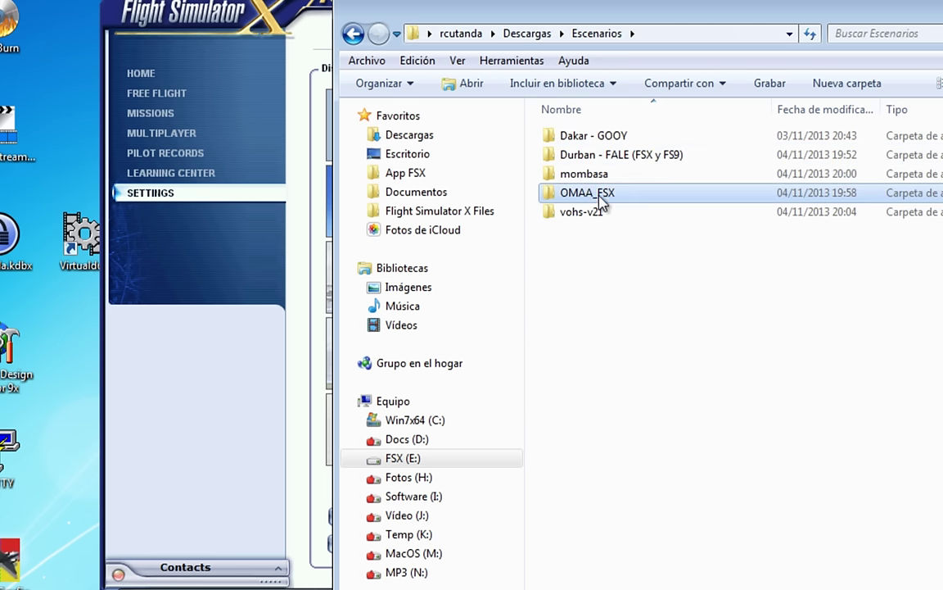
{"action": "double_click", "coordinate": [595, 197]}
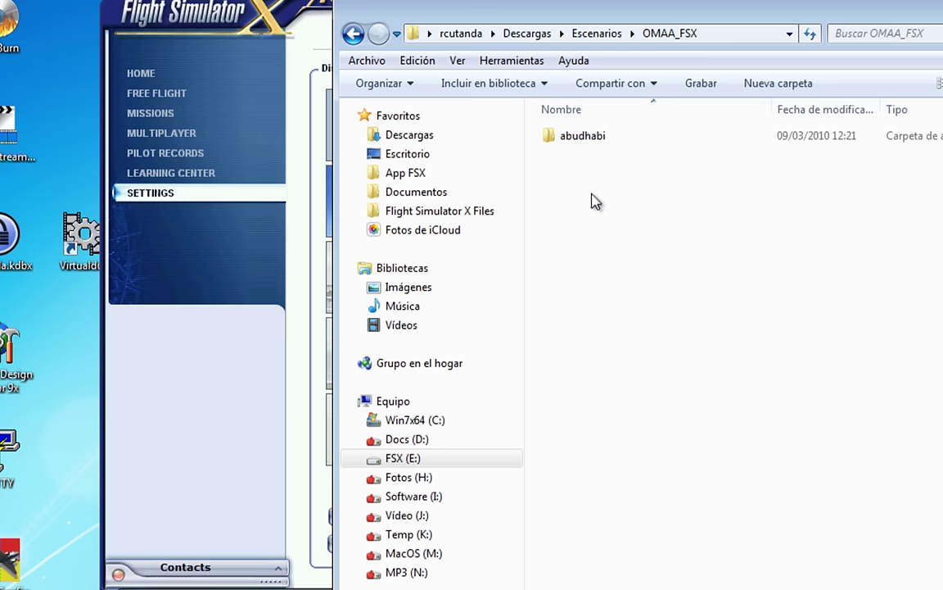
{"action": "double_click", "coordinate": [585, 137]}
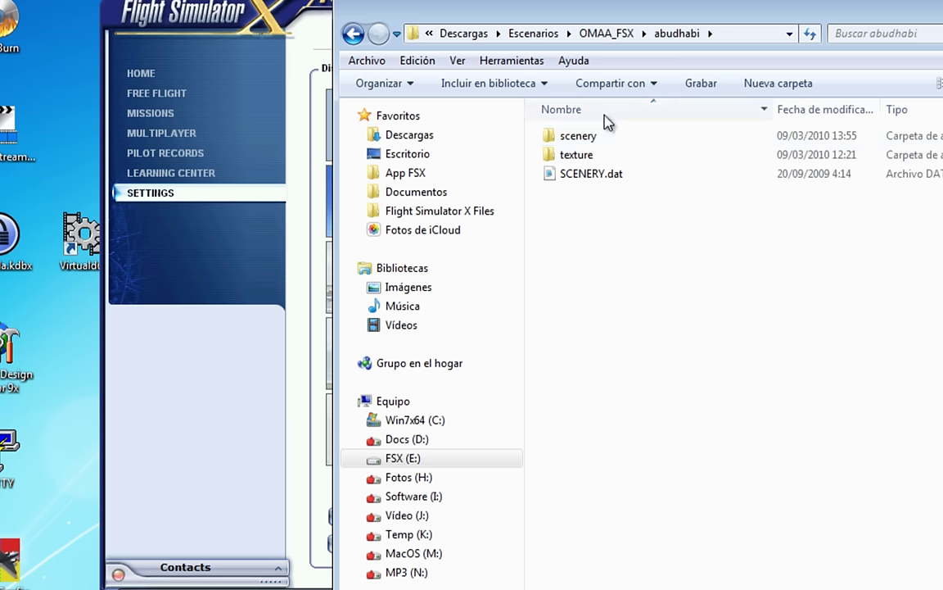
Examine the contents of the scenery and texture subfolders in abudhabi
{"action": "double_click", "coordinate": [597, 138]}
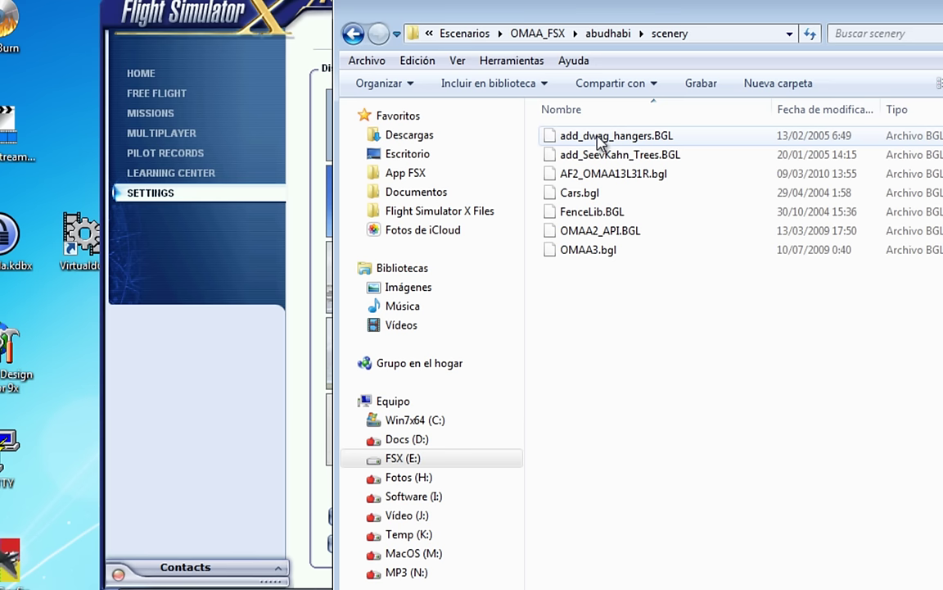
{"action": "key", "text": "BackSpace"}
{"action": "double_click", "coordinate": [571, 156]}
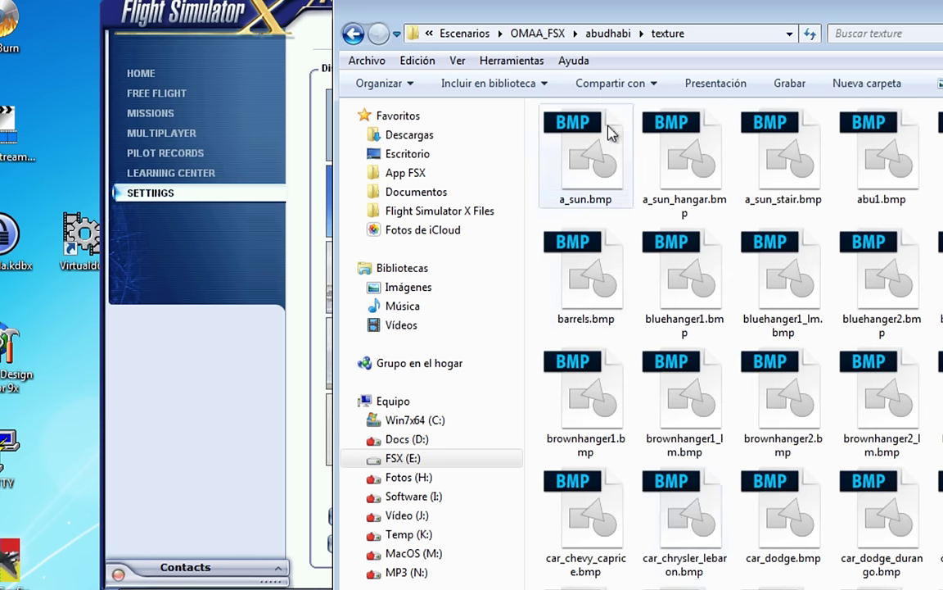
{"action": "left_click", "coordinate": [606, 35]}
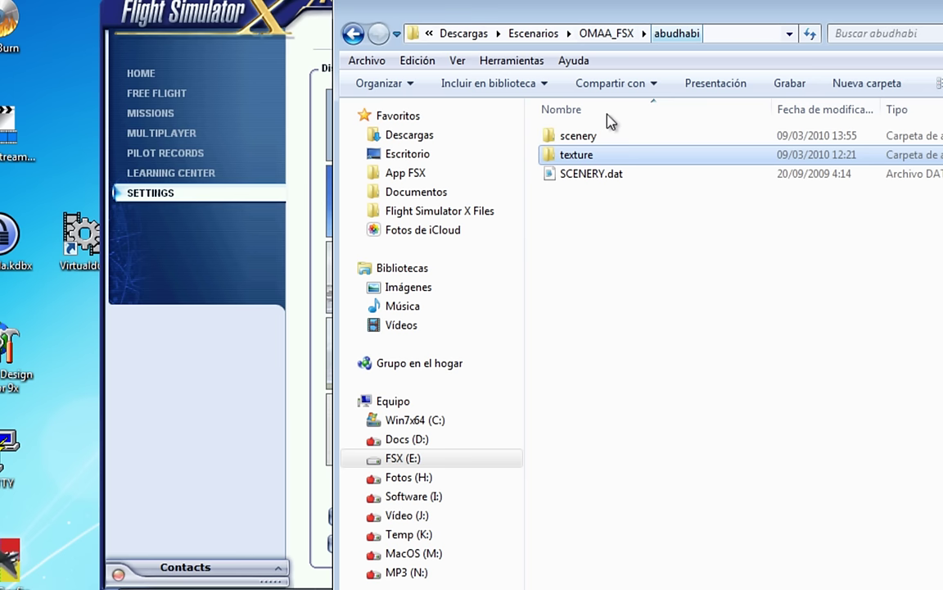
Open SCENERY.dat from the abudhabi folder in Notepad2 to inspect its contents, and close it
{"action": "left_click", "coordinate": [598, 182]}
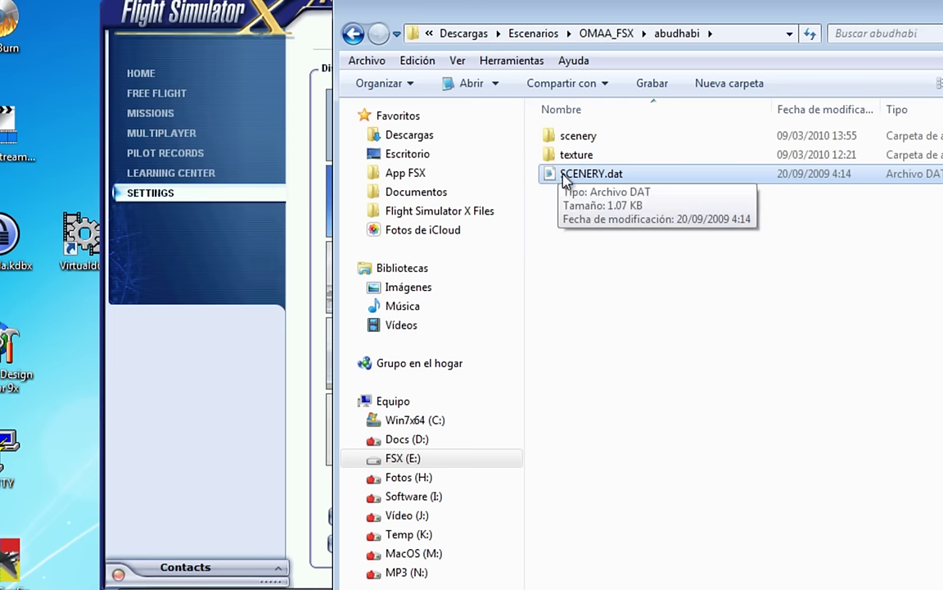
{"action": "double_click", "coordinate": [606, 176]}
{"action": "key", "text": "ctrl+a"}
{"action": "left_click", "coordinate": [731, 563]}
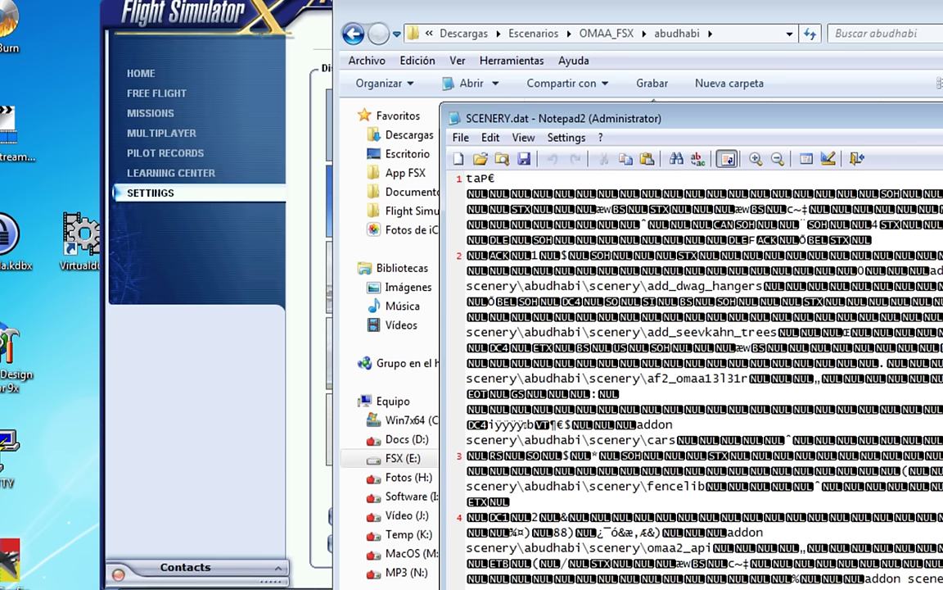
{"action": "key", "text": "alt+F4"}
{"action": "left_click", "coordinate": [800, 280]}
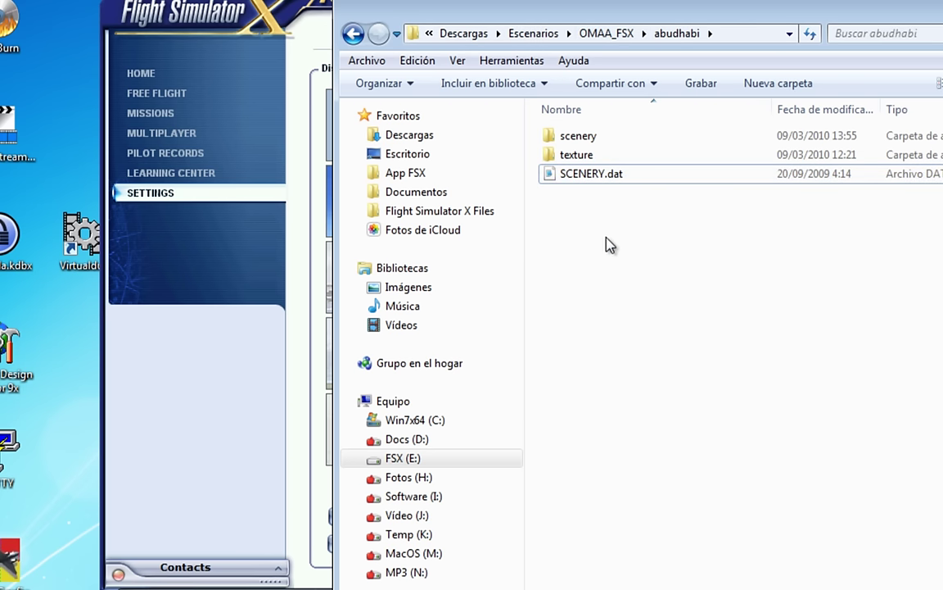
Copy the abudhabi folder from OMAA_FSX
{"action": "left_click", "coordinate": [610, 34]}
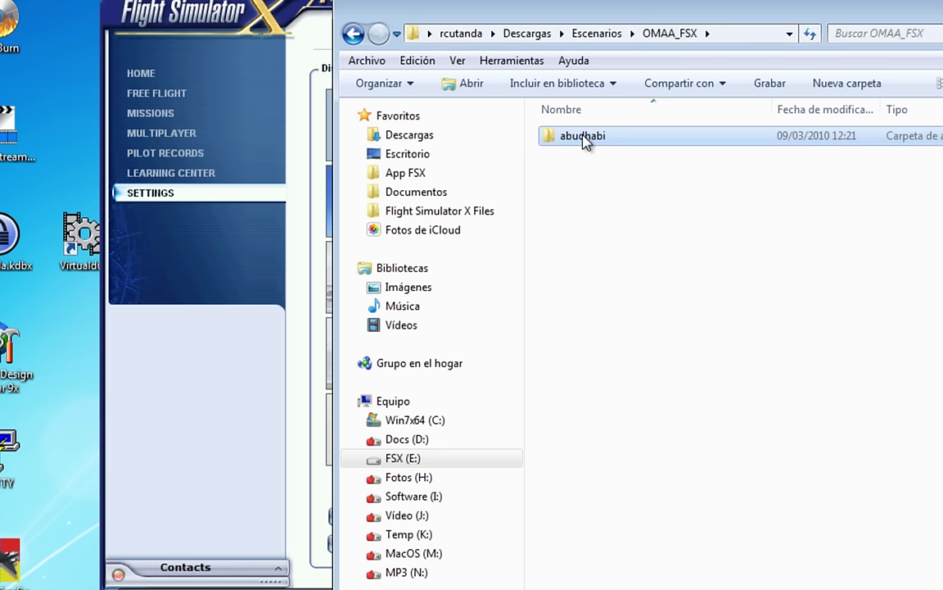
{"action": "right_click", "coordinate": [586, 140]}
{"action": "left_click", "coordinate": [655, 440]}
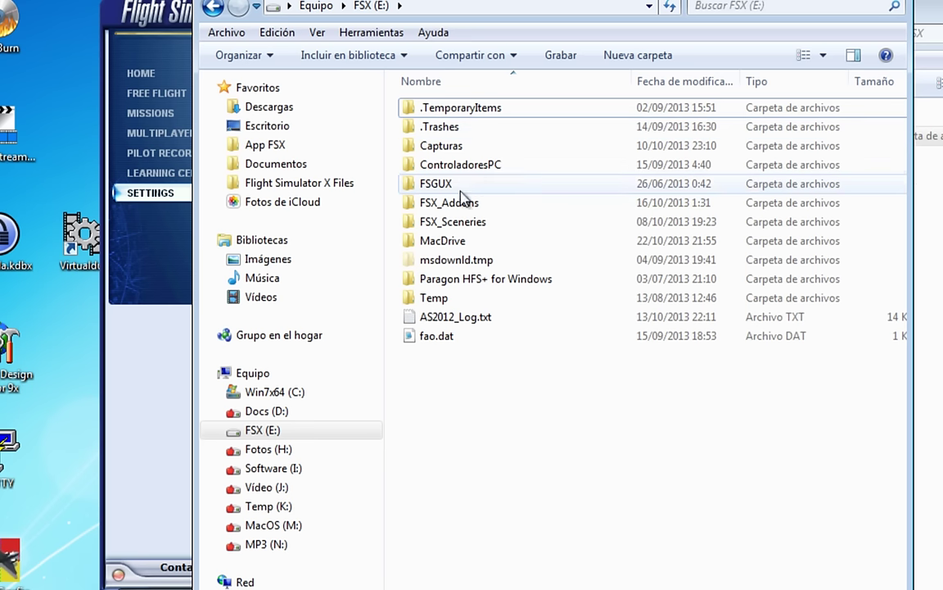
In the E: drive window, create a folder named Oriente Medio inside FSX_Sceneries
{"action": "double_click", "coordinate": [456, 224]}
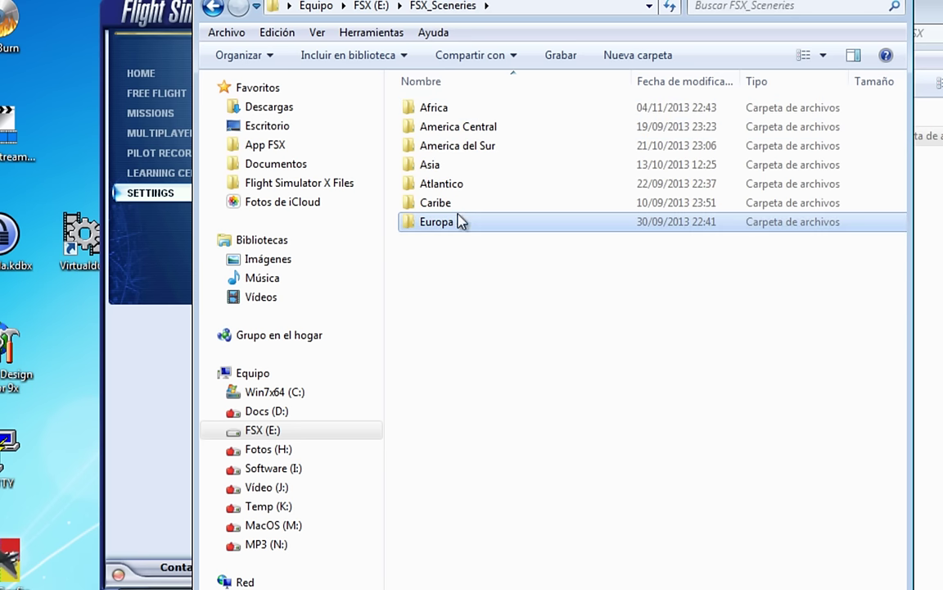
{"action": "double_click", "coordinate": [456, 110]}
{"action": "left_click", "coordinate": [442, 7]}
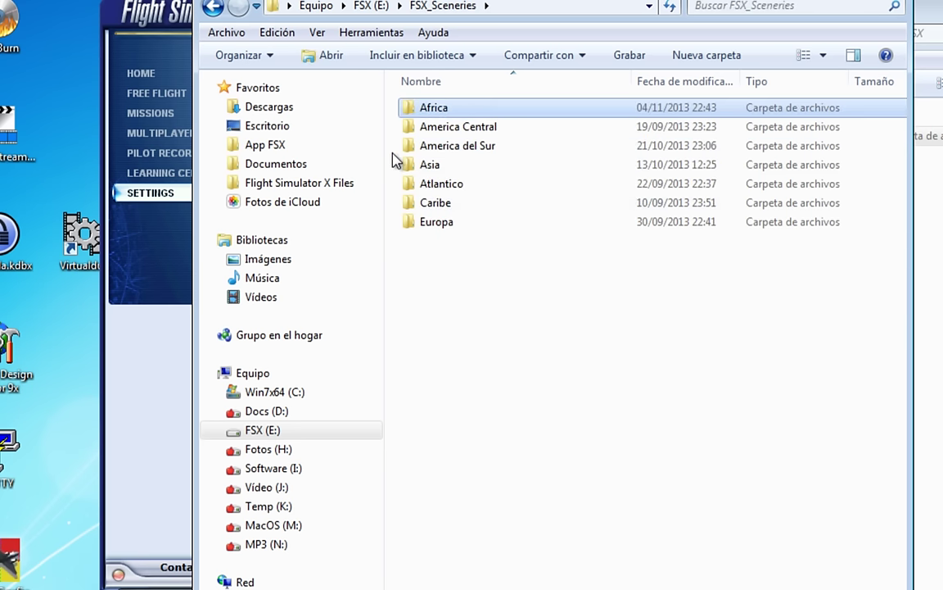
{"action": "double_click", "coordinate": [440, 164]}
{"action": "left_click", "coordinate": [424, 7]}
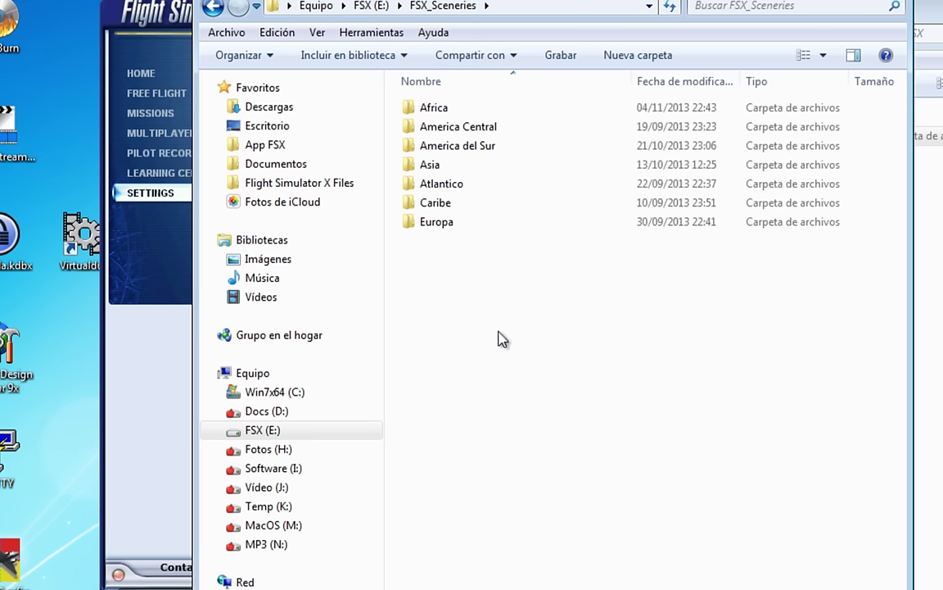
{"action": "right_click", "coordinate": [459, 295]}
{"action": "mouse_move", "coordinate": [653, 517]}
{"action": "left_click", "coordinate": [741, 514]}
{"action": "type", "text": "Oriente Medio"}
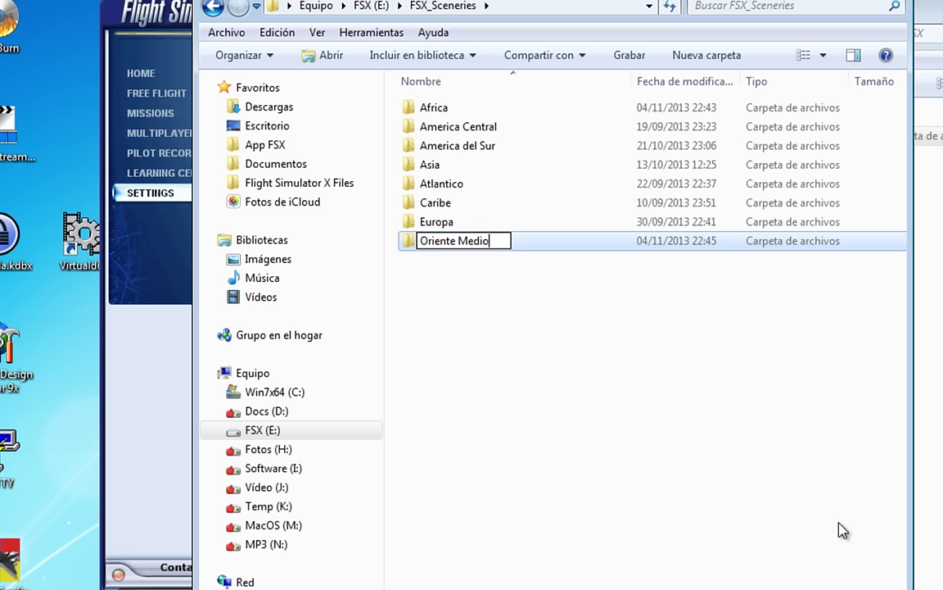
{"action": "key", "text": "Return"}
Paste the copied abudhabi folder into Oriente Medio and rename it as Abu Dhabi
{"action": "key", "text": "Return"}
{"action": "right_click", "coordinate": [477, 215]}
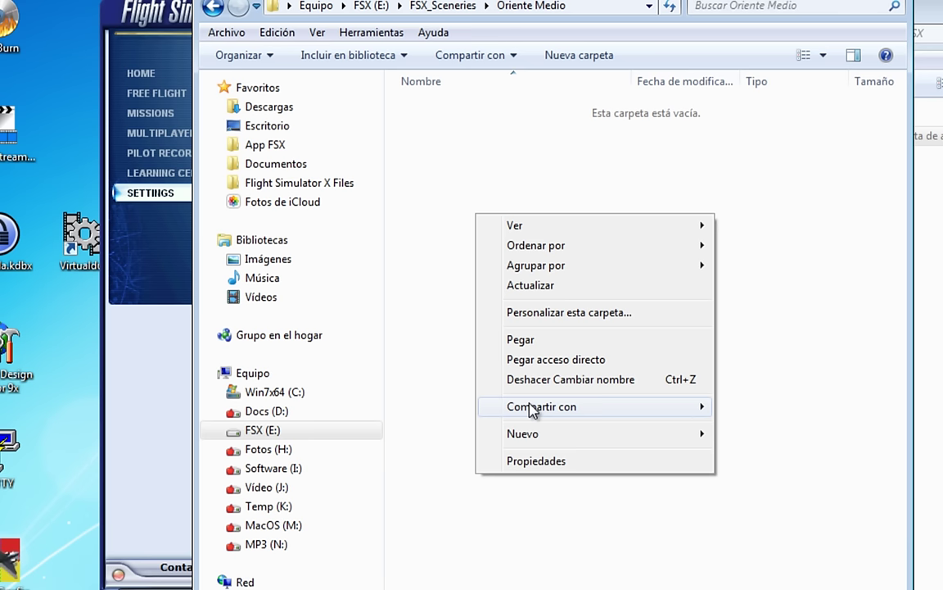
{"action": "left_click", "coordinate": [555, 340]}
{"action": "left_click", "coordinate": [480, 107]}
{"action": "type", "text": "Abu Dhab"}
{"action": "key", "text": "Return"}
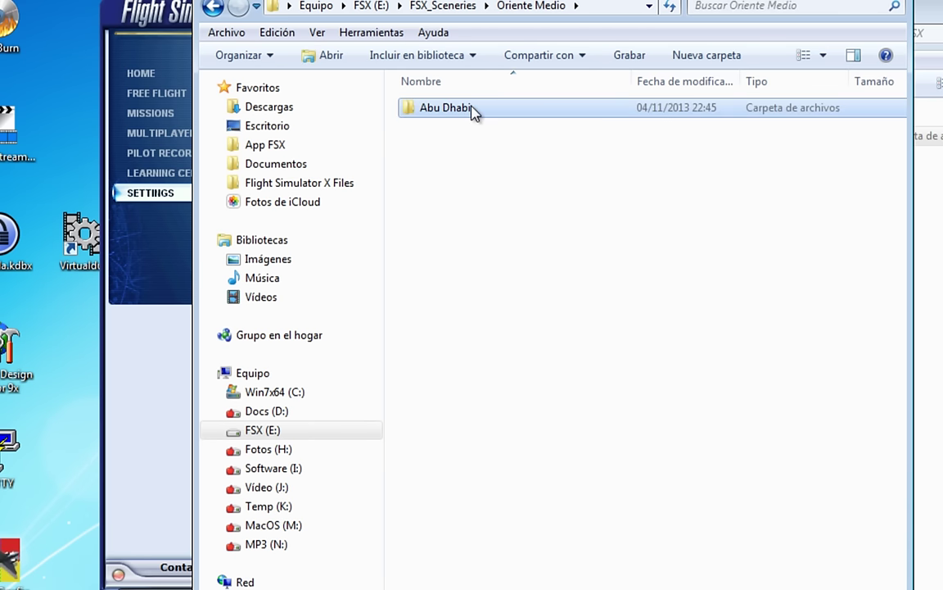
Check the airport code in the Abu Dhabi scenery file names and rename the folder as Abu Dhabi - OMAA
{"action": "double_click", "coordinate": [473, 111]}
{"action": "double_click", "coordinate": [485, 109]}
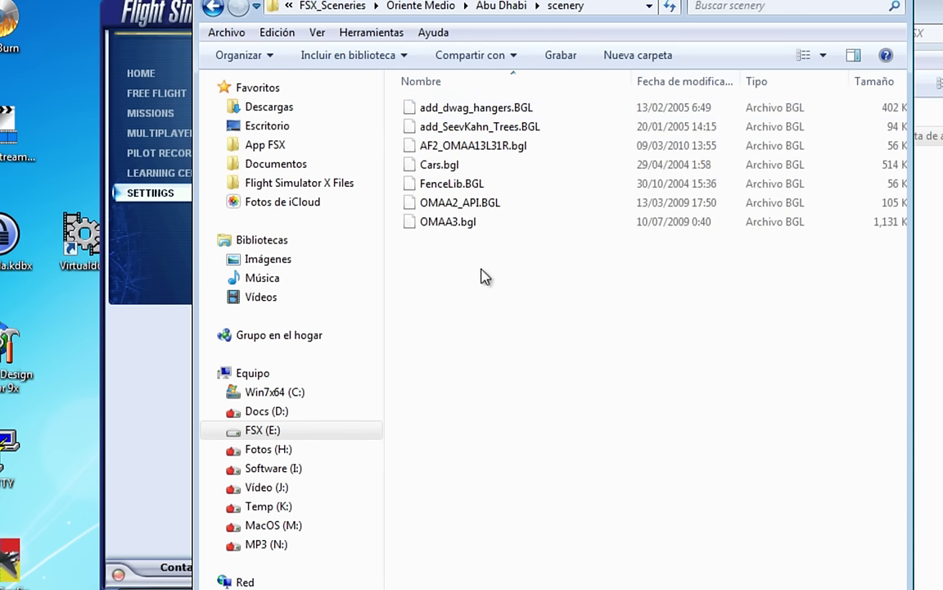
{"action": "left_click", "coordinate": [448, 223]}
{"action": "left_click", "coordinate": [457, 221]}
{"action": "left_click", "coordinate": [459, 307]}
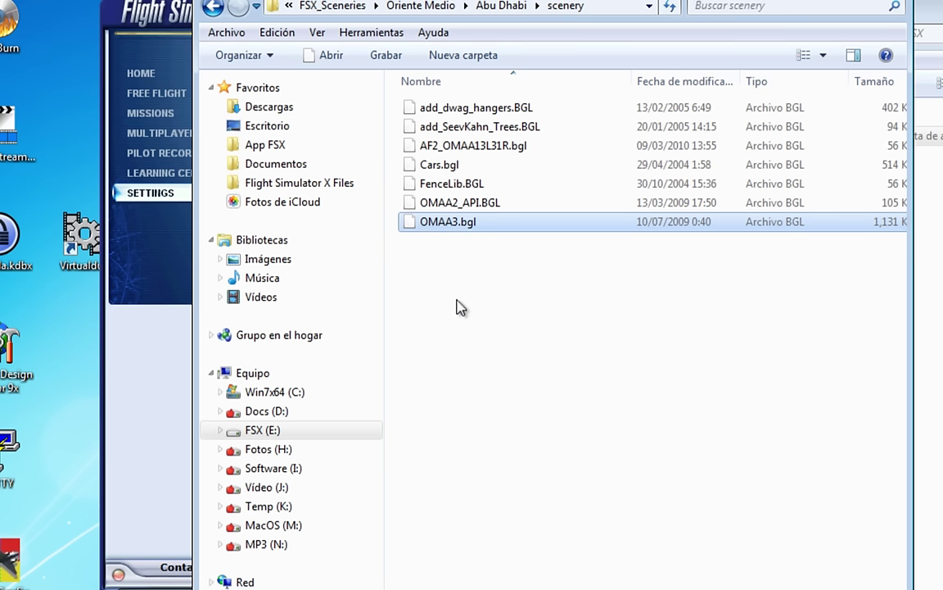
{"action": "left_click", "coordinate": [512, 7]}
{"action": "left_click", "coordinate": [492, 7]}
{"action": "left_click", "coordinate": [477, 108]}
{"action": "left_click", "coordinate": [477, 107]}
{"action": "type", "text": "- OMAA"}
{"action": "key", "text": "Return"}
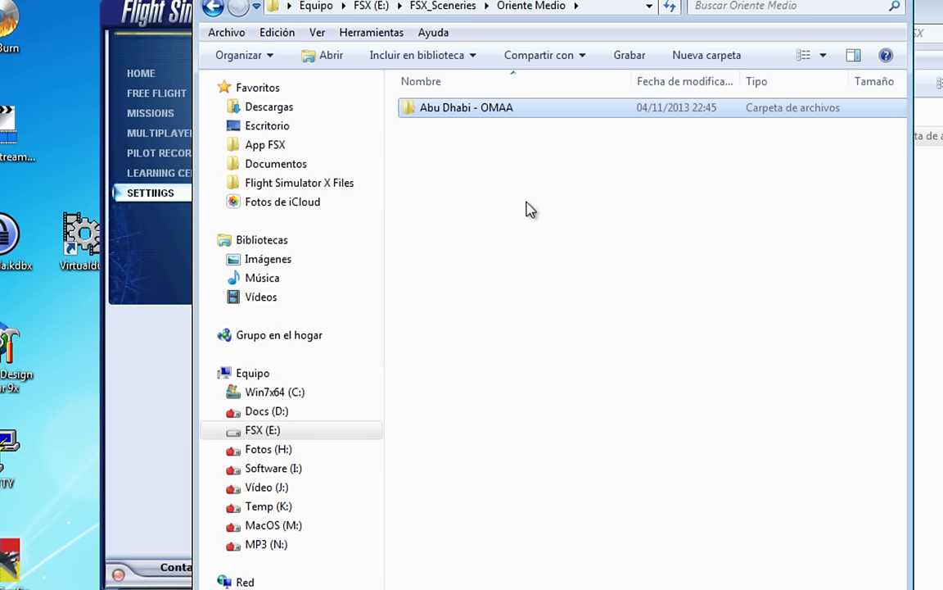
In Flight Simulator X, start adding an area to the scenery library and browse to Abu Dhabi - OMAA inside Oriente Medio
{"action": "left_click", "coordinate": [181, 285]}
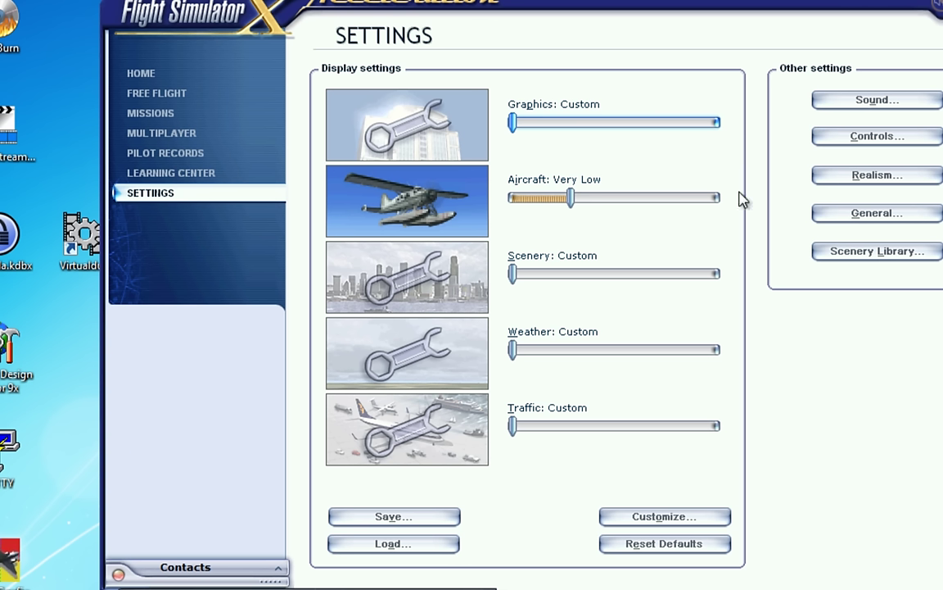
{"action": "left_click", "coordinate": [818, 254]}
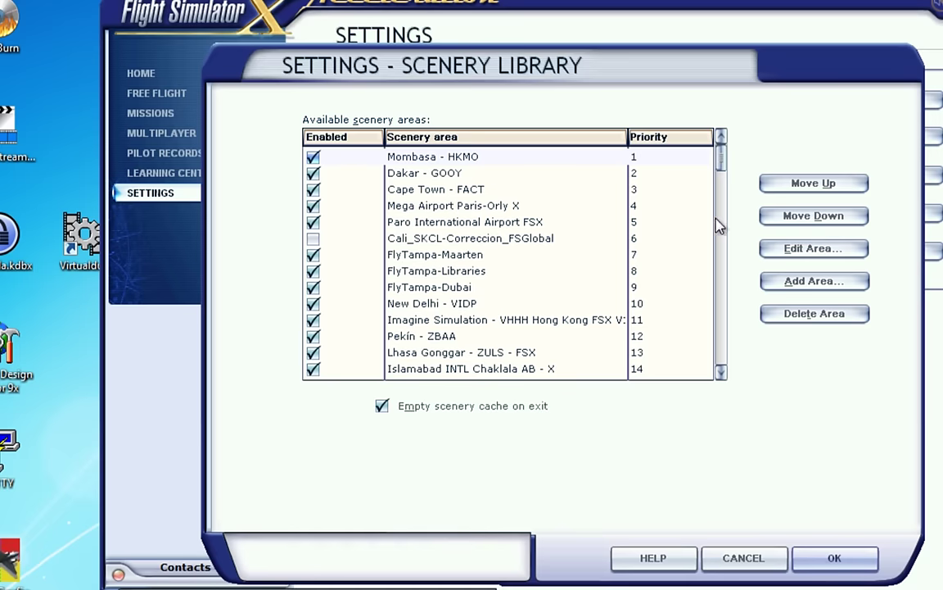
{"action": "left_click", "coordinate": [812, 283]}
{"action": "double_click", "coordinate": [467, 169]}
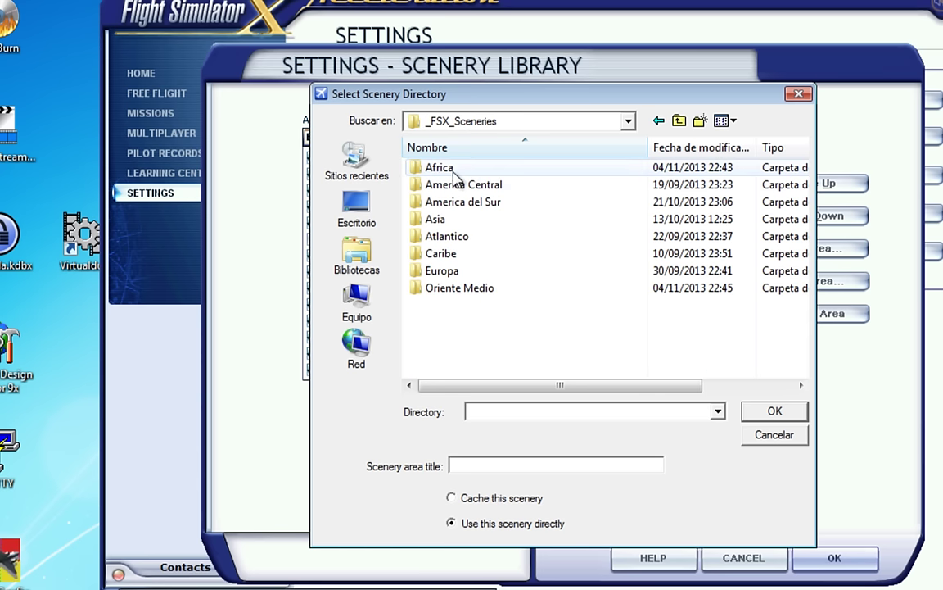
{"action": "double_click", "coordinate": [450, 287]}
{"action": "double_click", "coordinate": [471, 168]}
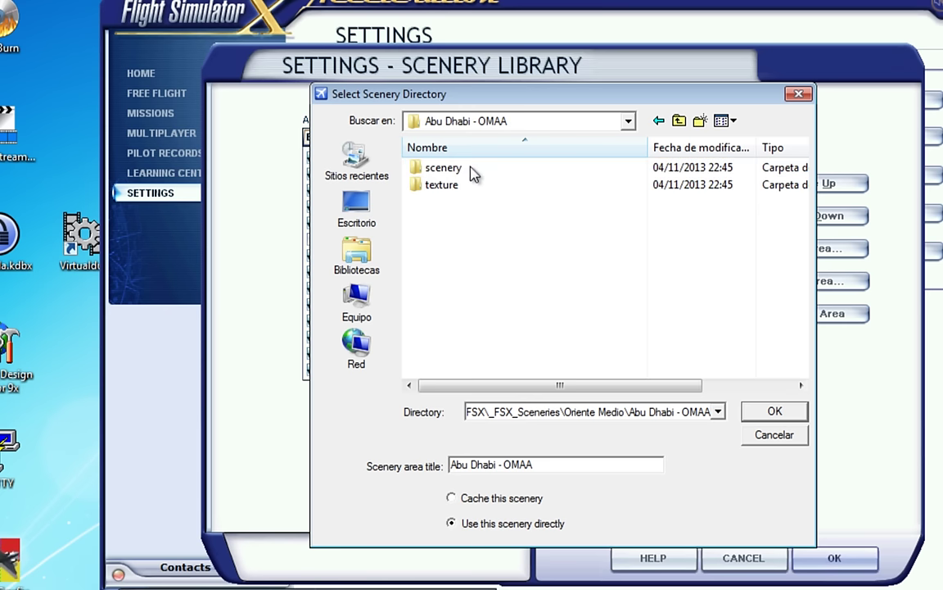
Go back up to Oriente Medio in the directory chooser and create a folder named Emiratos there
{"action": "left_click", "coordinate": [679, 122]}
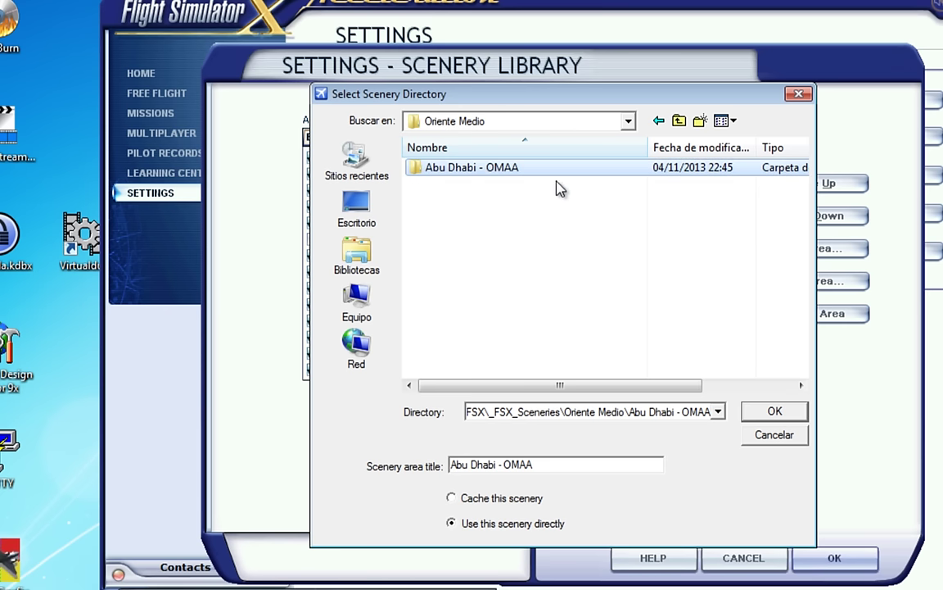
{"action": "left_click", "coordinate": [678, 121]}
{"action": "double_click", "coordinate": [486, 288]}
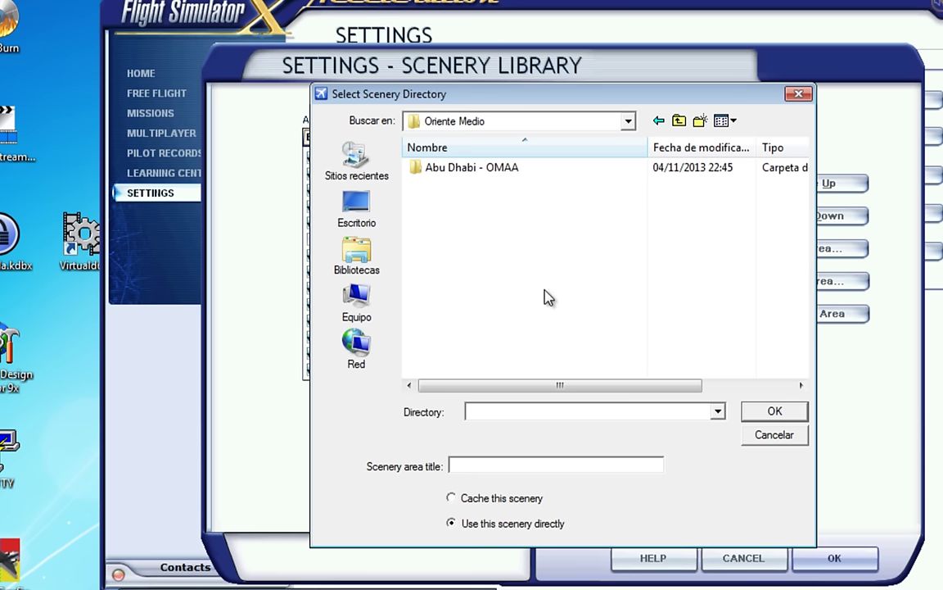
{"action": "right_click", "coordinate": [522, 245]}
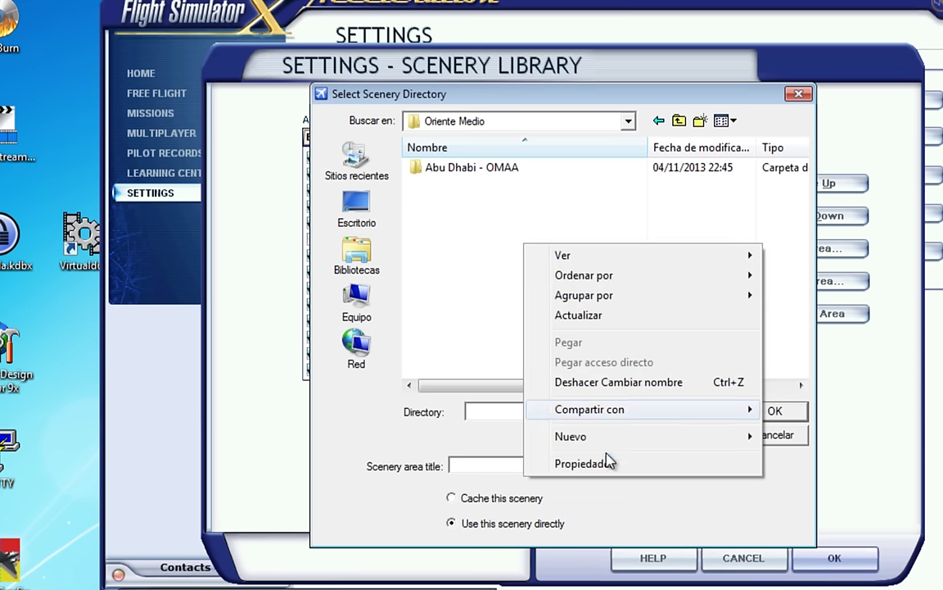
{"action": "mouse_move", "coordinate": [665, 448]}
{"action": "left_click", "coordinate": [809, 435]}
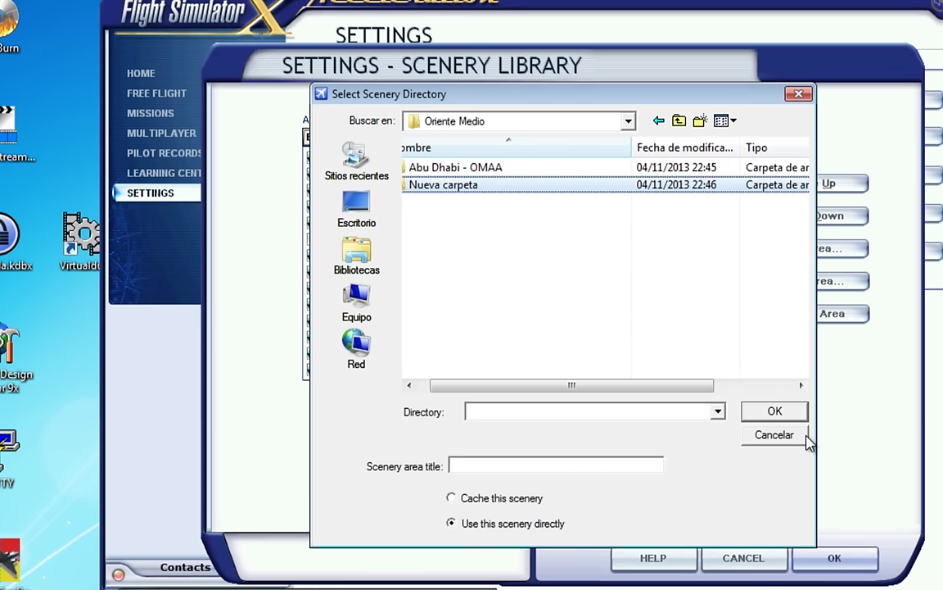
{"action": "left_click", "coordinate": [487, 184]}
{"action": "key", "text": "ctrl+a"}
{"action": "type", "text": "Emiratos"}
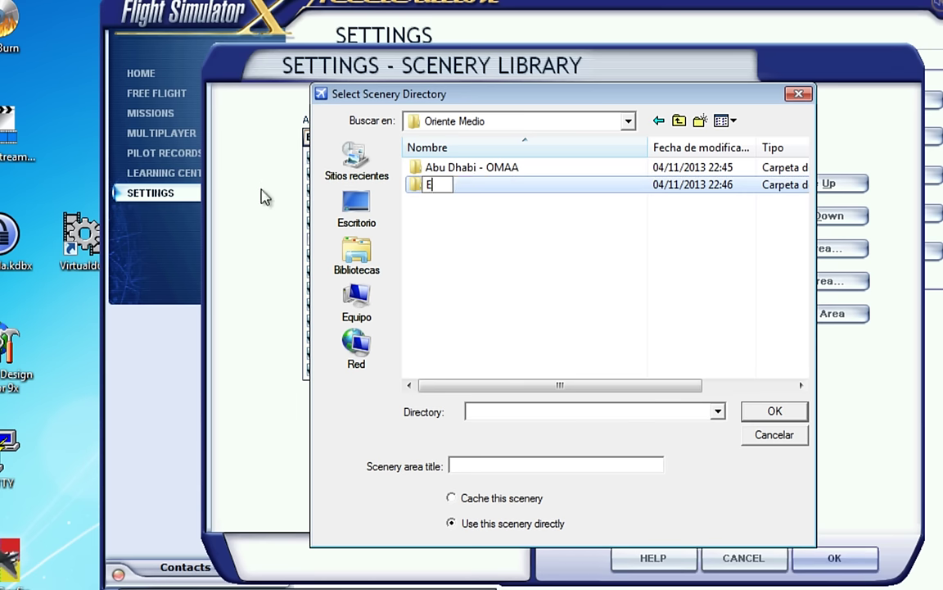
{"action": "key", "text": "Return"}
Reverse the name sort order in Oriente Medio and move the Abu Dhabi - OMAA folder into Emiratos
{"action": "left_click", "coordinate": [475, 148]}
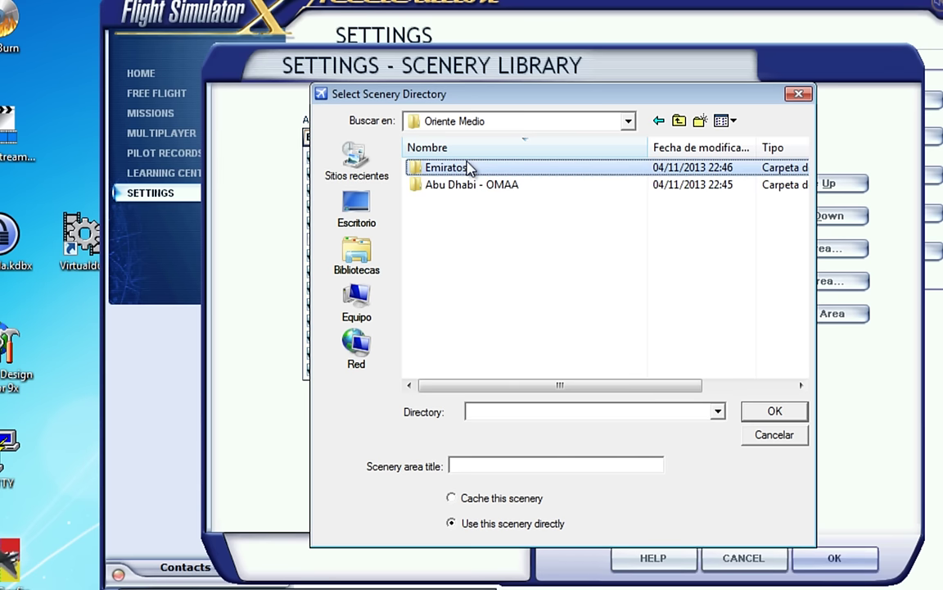
{"action": "left_click", "coordinate": [483, 186]}
{"action": "left_click_drag", "start_coordinate": [483, 186], "coordinate": [446, 167]}
Add Abu Dhabi - OMAA from the Emiratos folder as a scenery area and accept the scenery library changes
{"action": "double_click", "coordinate": [446, 167]}
{"action": "left_click", "coordinate": [524, 253]}
{"action": "double_click", "coordinate": [500, 170]}
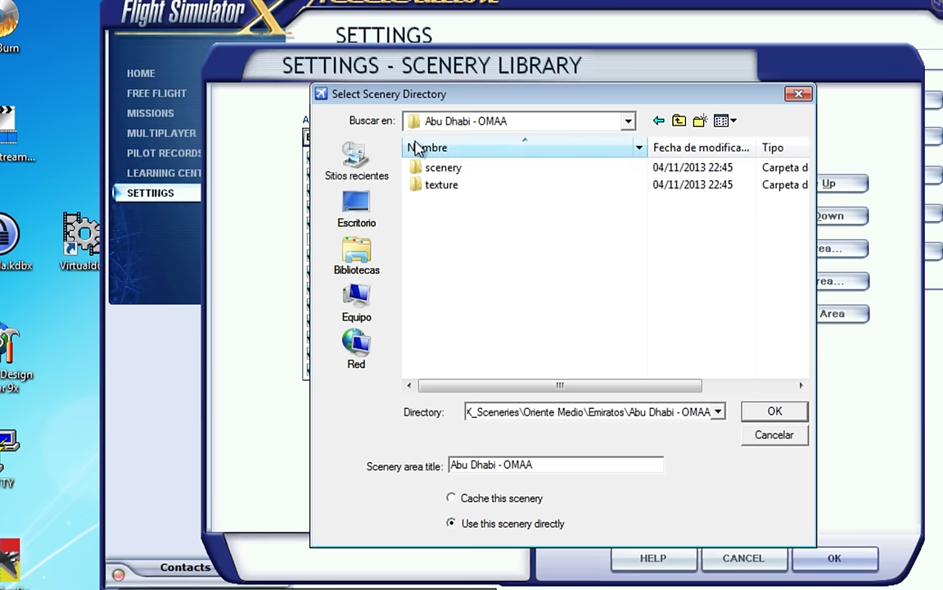
{"action": "left_click", "coordinate": [787, 416]}
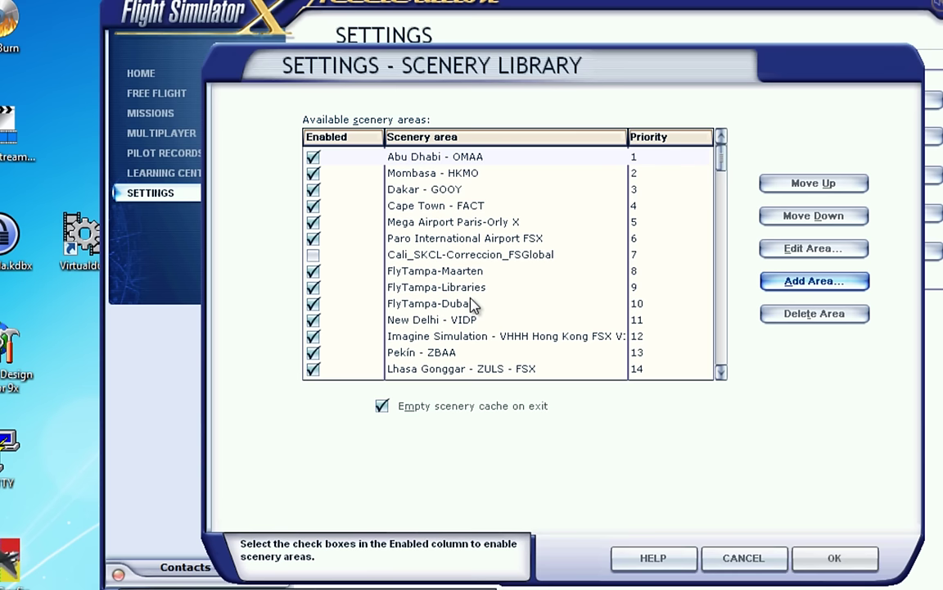
{"action": "left_click", "coordinate": [836, 559]}
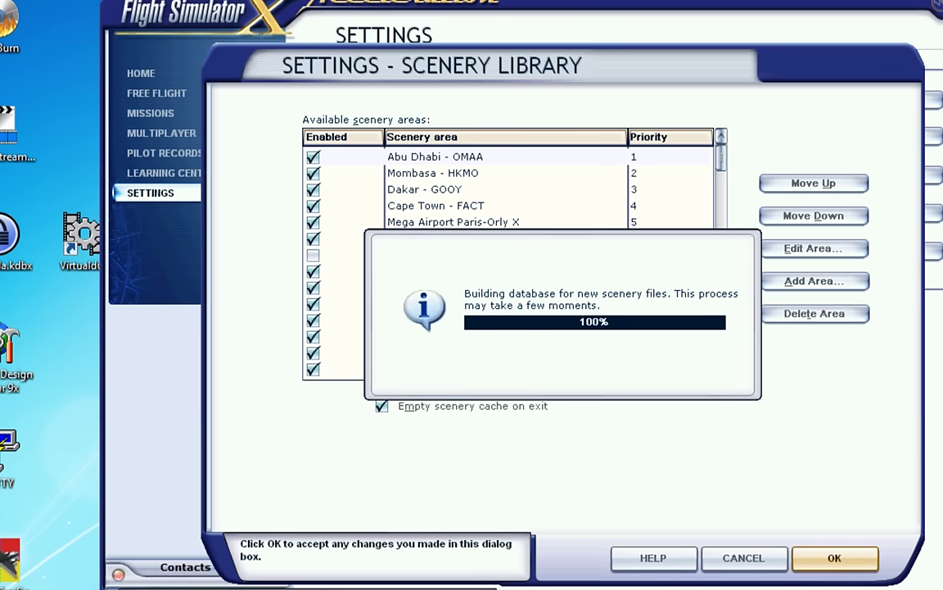
Switch to the downloads Explorer window, open the vohs-v21 folder in Escenarios and check its avsim.diz file
{"action": "key", "text": "alt+Tab"}
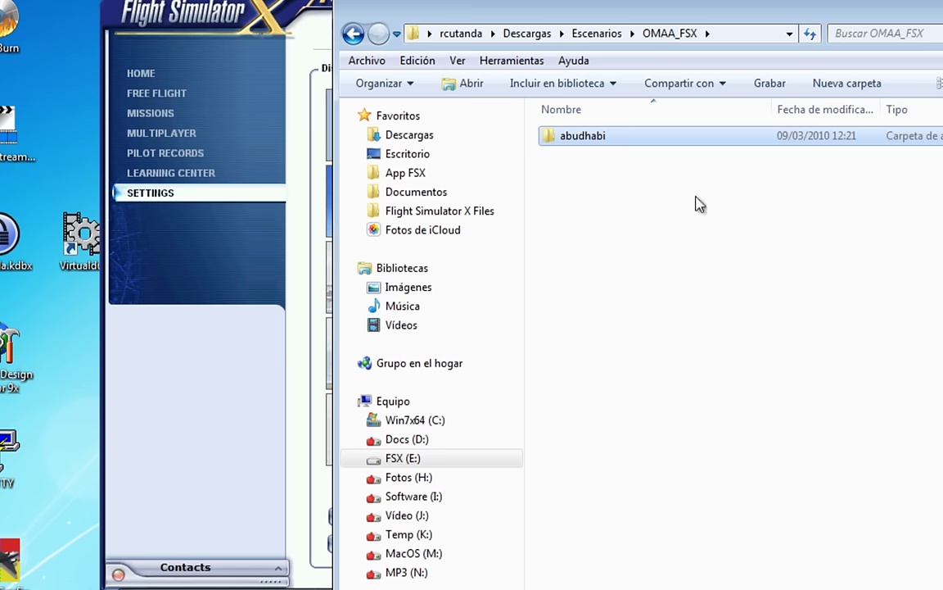
{"action": "left_click", "coordinate": [583, 37]}
{"action": "left_click", "coordinate": [600, 215]}
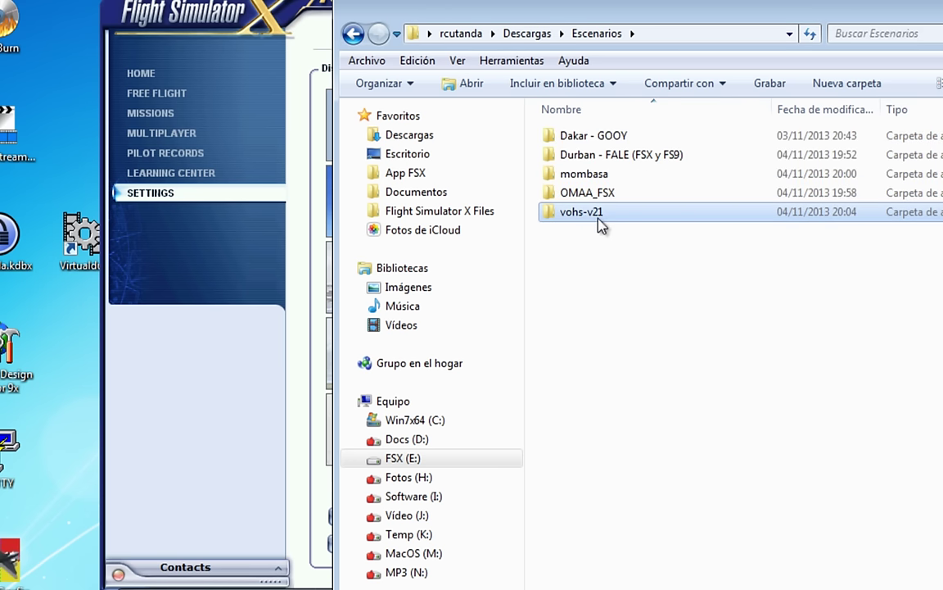
{"action": "double_click", "coordinate": [598, 215]}
{"action": "double_click", "coordinate": [597, 156]}
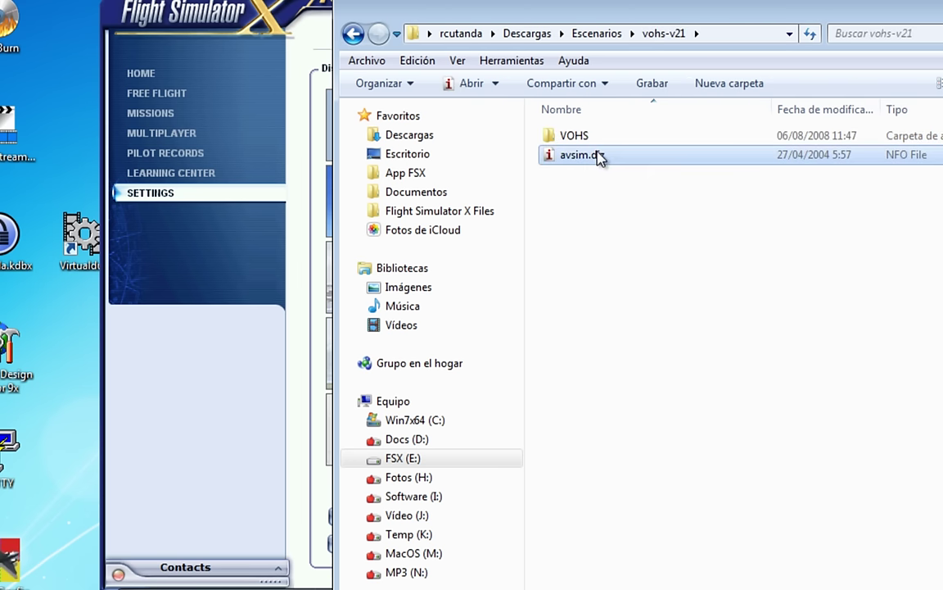
{"action": "left_click", "coordinate": [733, 38]}
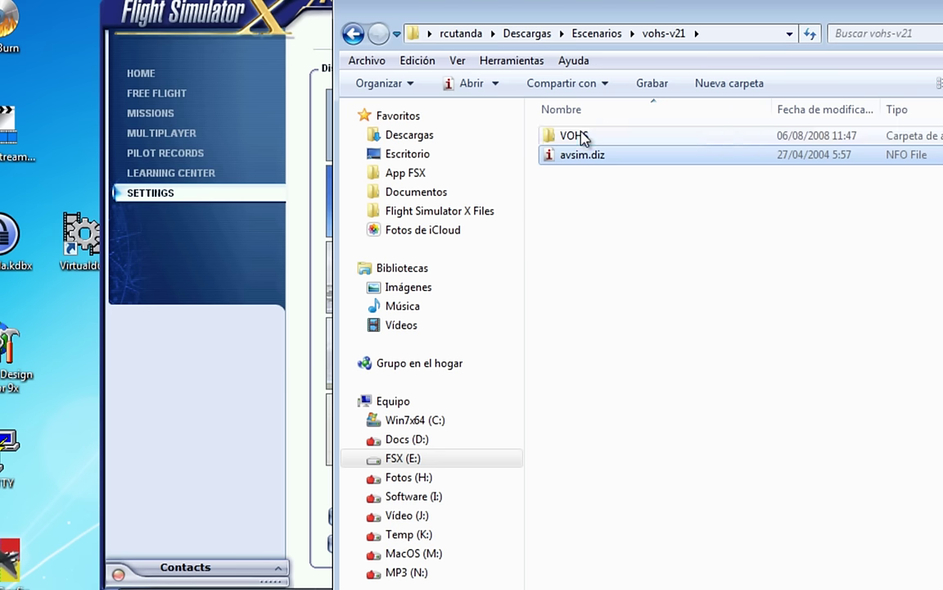
Open the VOHS folder, check readme.txt for the airport's name and city, and close the file
{"action": "double_click", "coordinate": [580, 136]}
{"action": "double_click", "coordinate": [614, 175]}
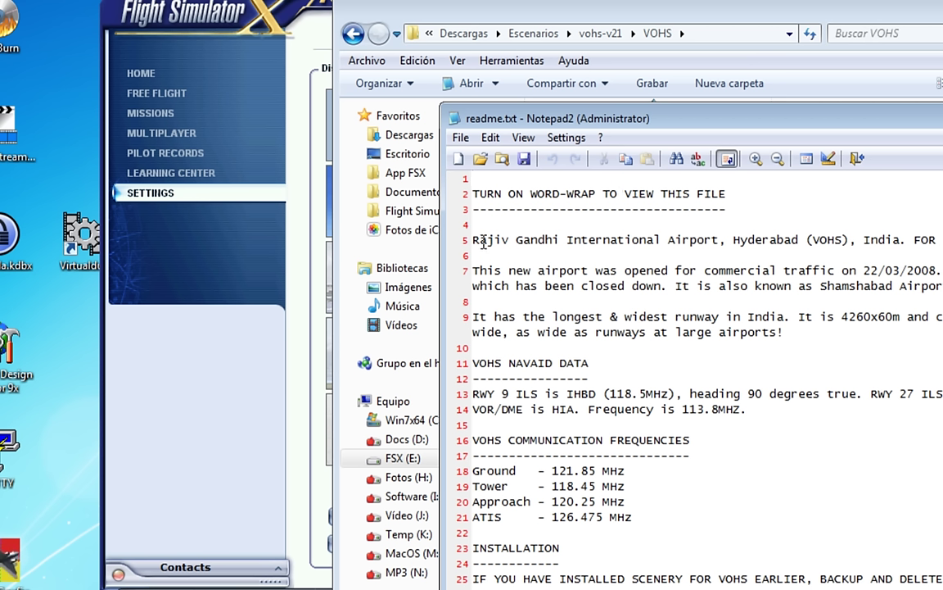
{"action": "left_click_drag", "start_coordinate": [479, 238], "coordinate": [799, 240]}
{"action": "left_click", "coordinate": [764, 240]}
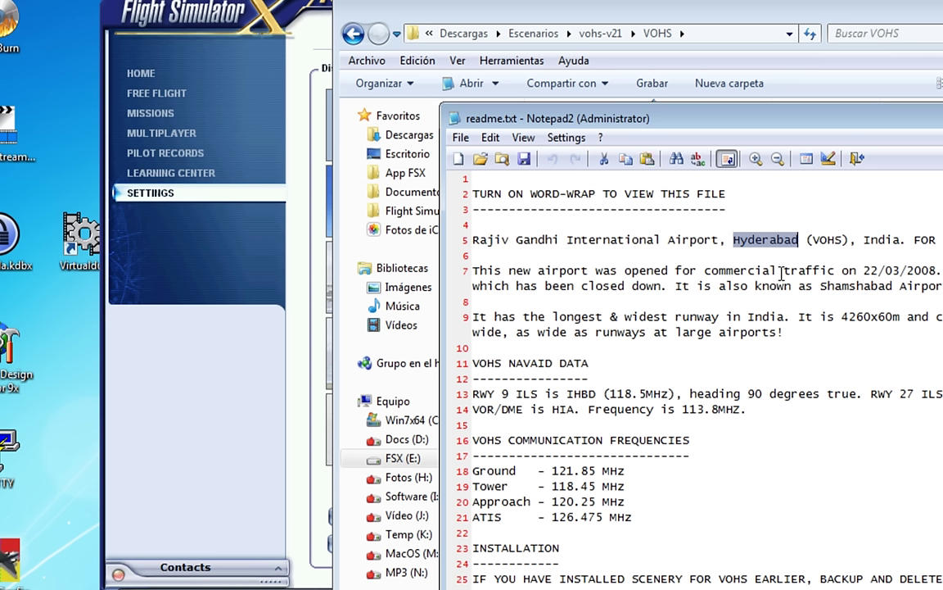
{"action": "key", "text": "alt+F4"}
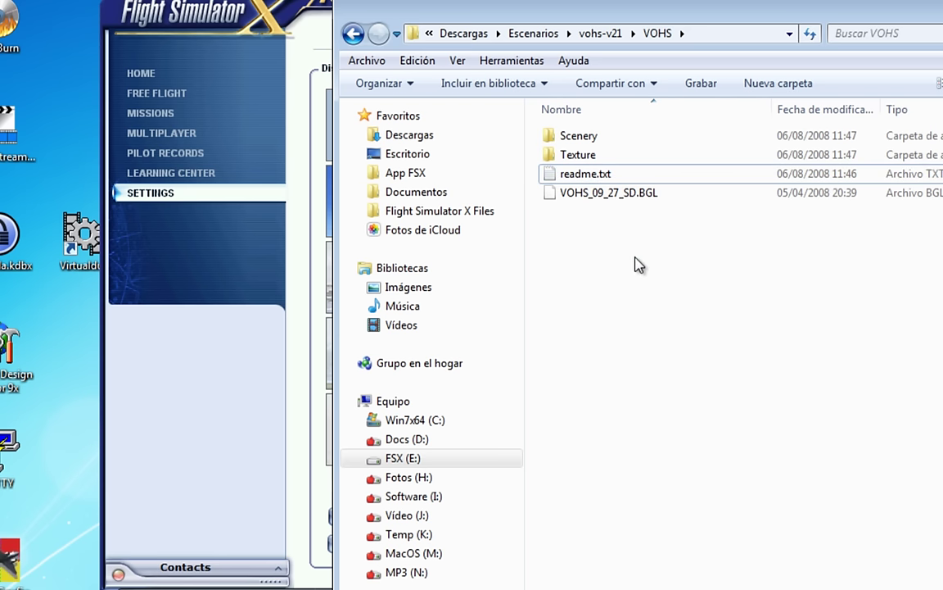
Examine the VOHS package structure, including the Scenery folder's contents and the loose VOHS_09_27_SD.BGL file
{"action": "left_click", "coordinate": [606, 137]}
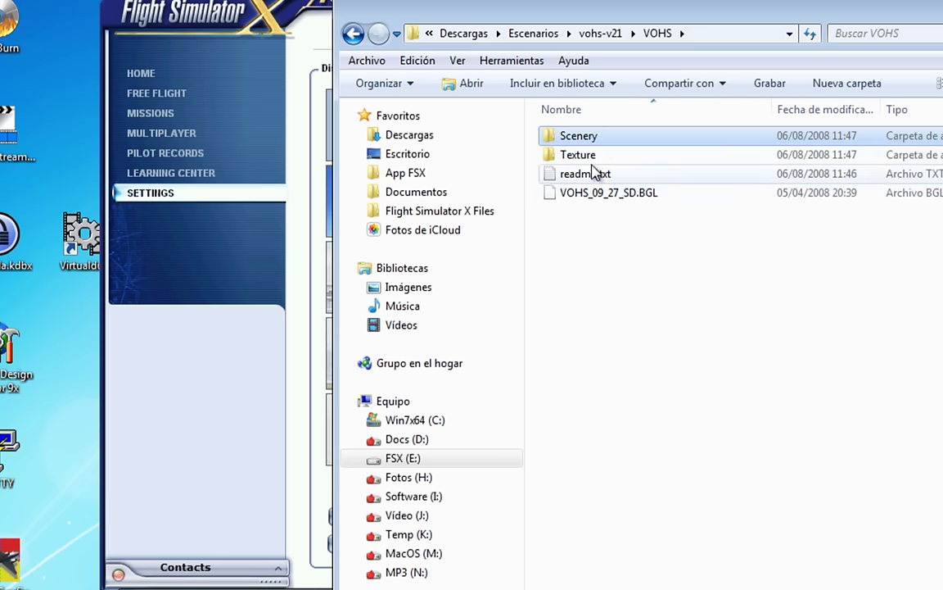
{"action": "left_click", "coordinate": [616, 195]}
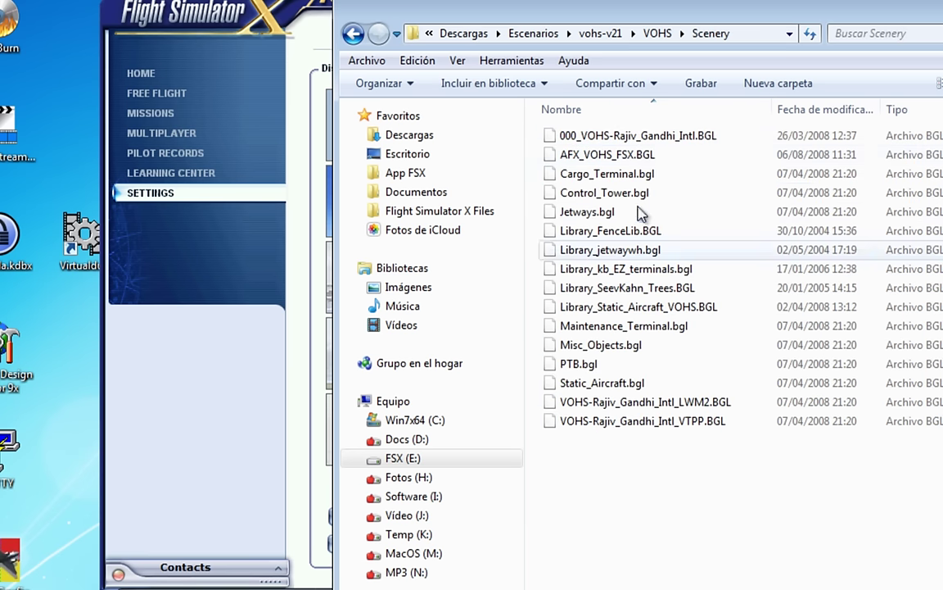
{"action": "left_click", "coordinate": [656, 33]}
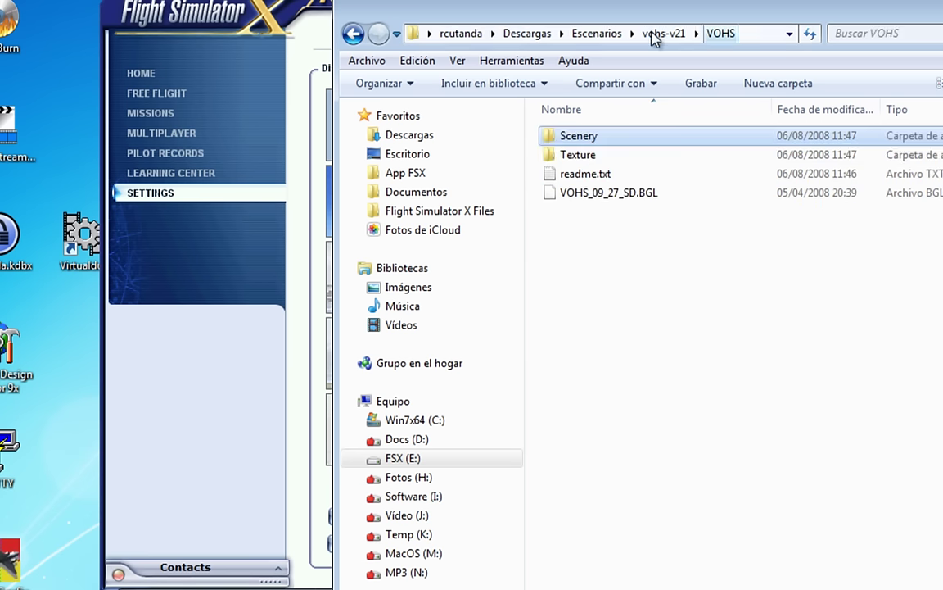
{"action": "left_click", "coordinate": [634, 197]}
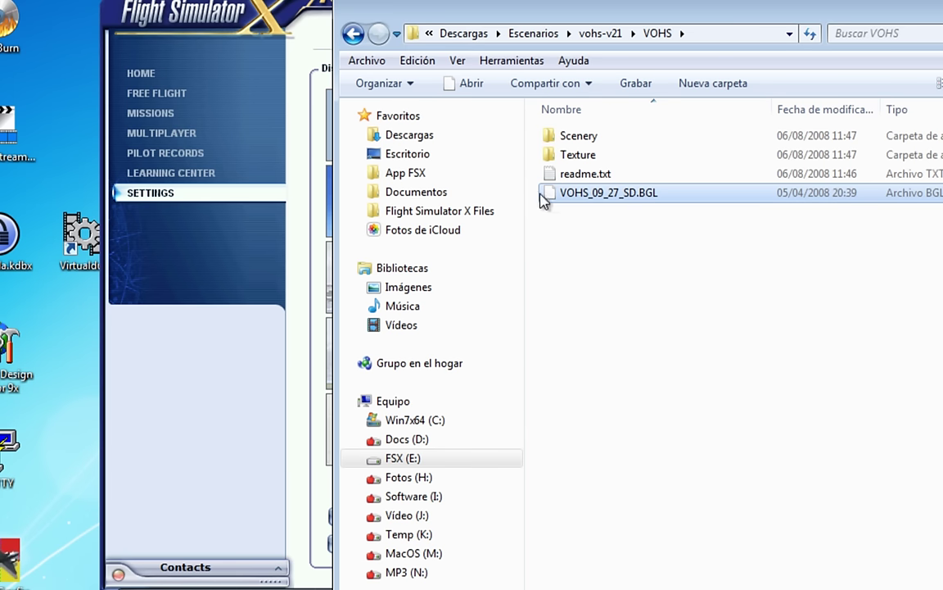
Switch to the Oriente Medio Explorer window and browse to the Scenery folder of the FSX installation on the C: drive
{"action": "key", "text": "alt+Tab"}
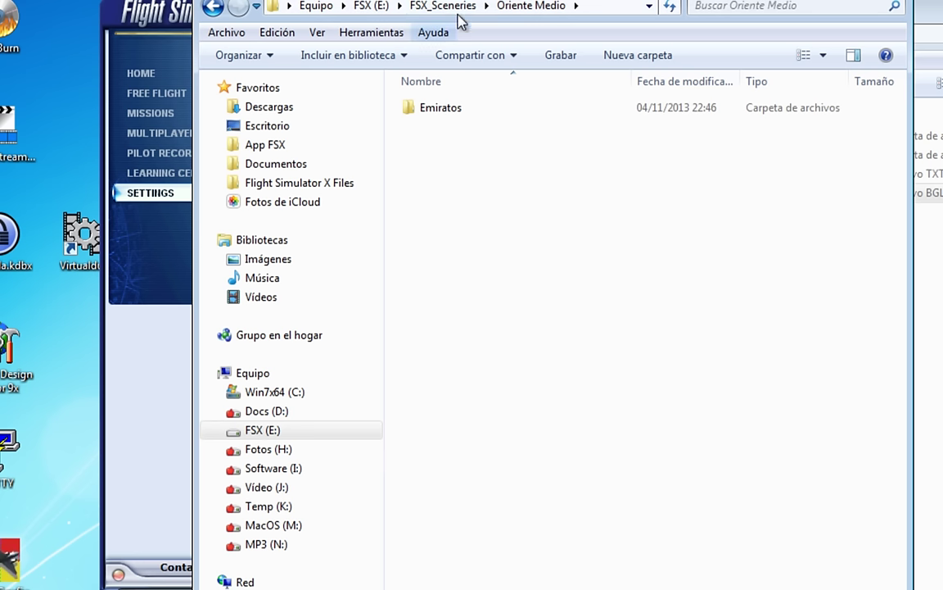
{"action": "left_click", "coordinate": [375, 10]}
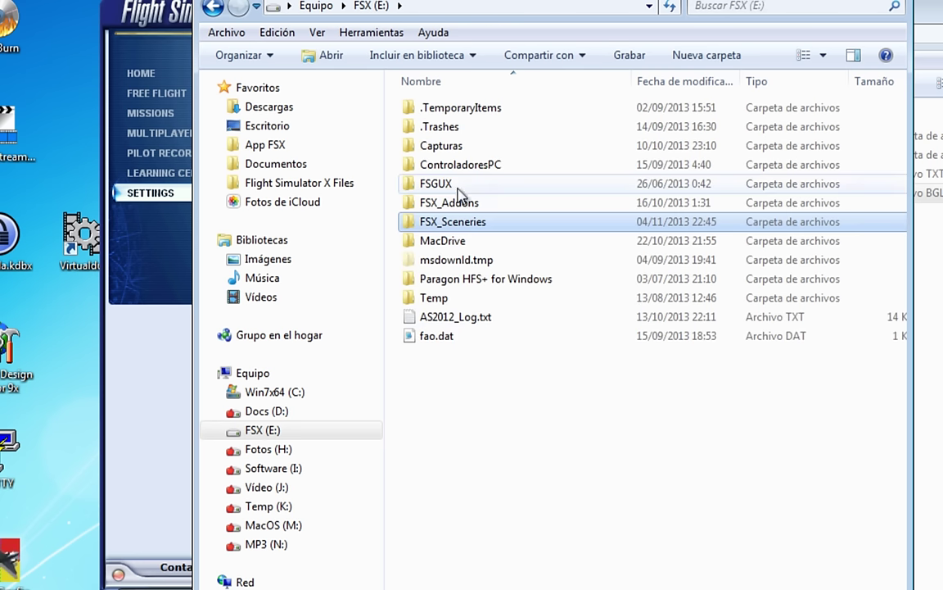
{"action": "left_click", "coordinate": [270, 392]}
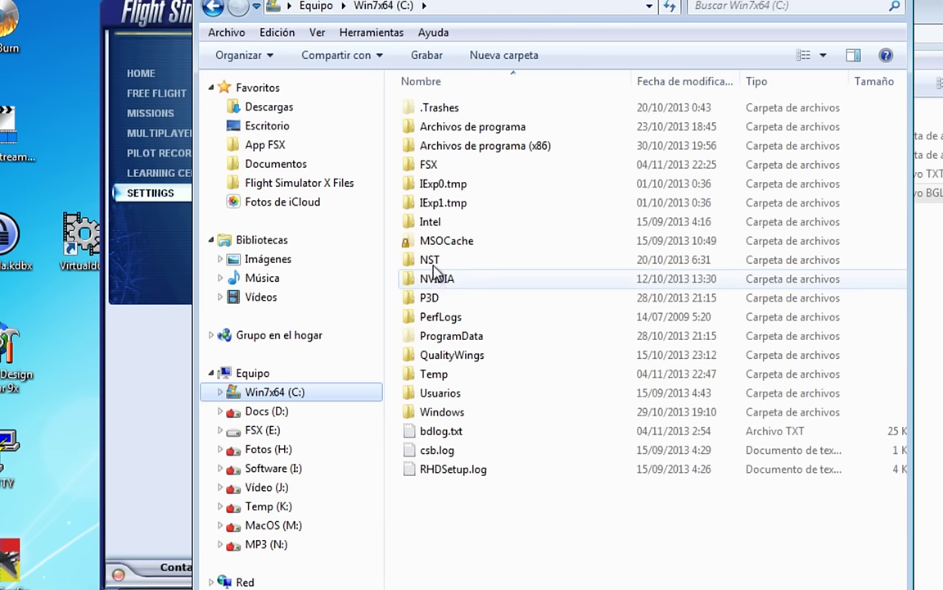
{"action": "double_click", "coordinate": [431, 164]}
{"action": "scroll", "coordinate": [480, 187], "scroll_direction": "down", "scroll_amount": 8}
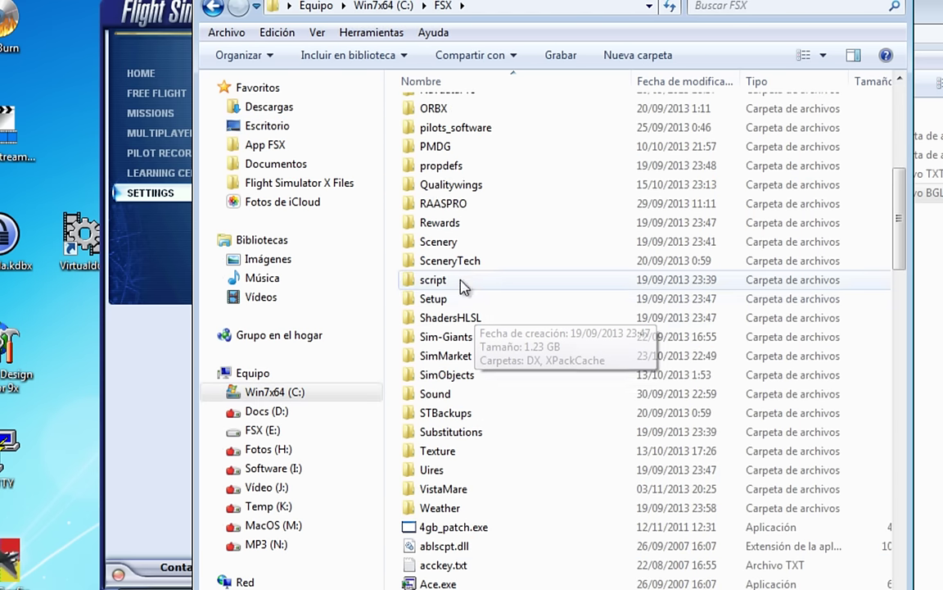
{"action": "left_click", "coordinate": [438, 242]}
{"action": "left_click", "coordinate": [365, 6]}
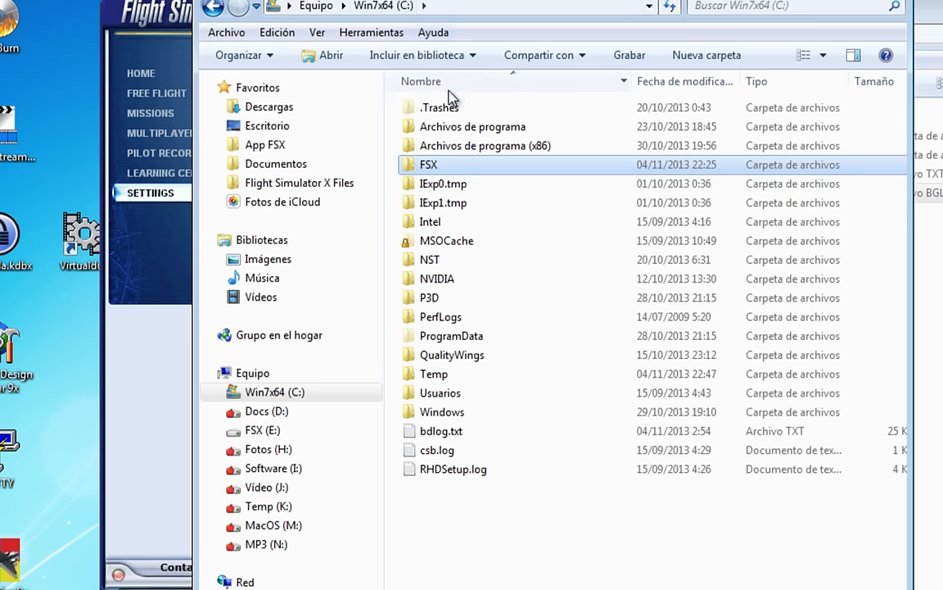
{"action": "double_click", "coordinate": [425, 165]}
{"action": "scroll", "coordinate": [434, 221], "scroll_direction": "down", "scroll_amount": 8}
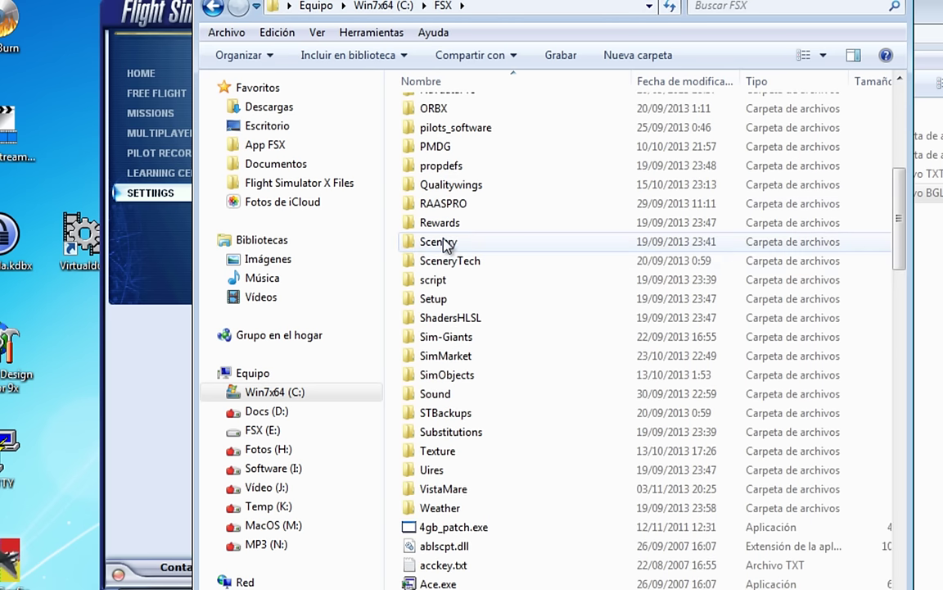
{"action": "double_click", "coordinate": [441, 241]}
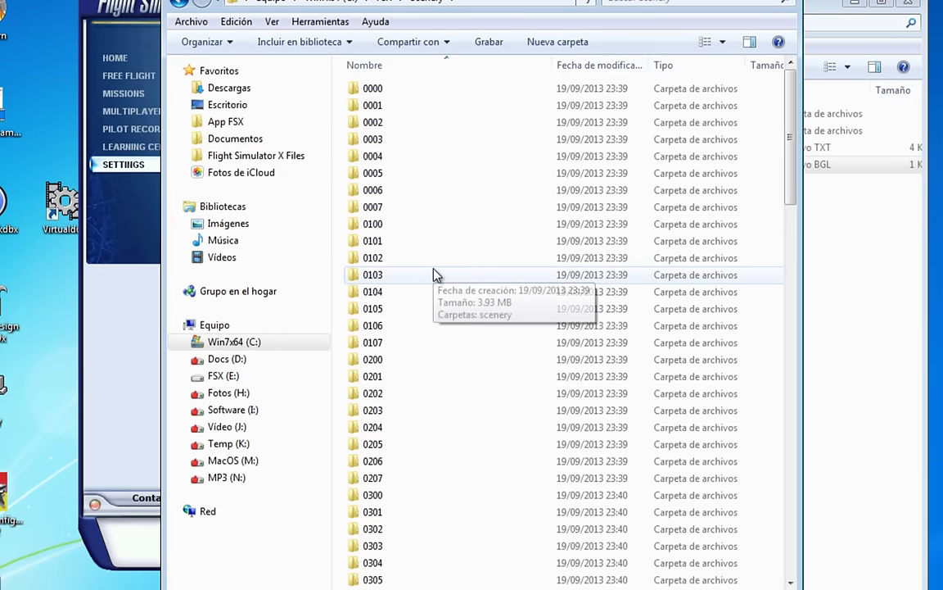
Look through the FSX Scenery subfolders, check inside the World folder and return to Scenery
{"action": "scroll", "coordinate": [436, 276], "scroll_direction": "down", "scroll_amount": 20}
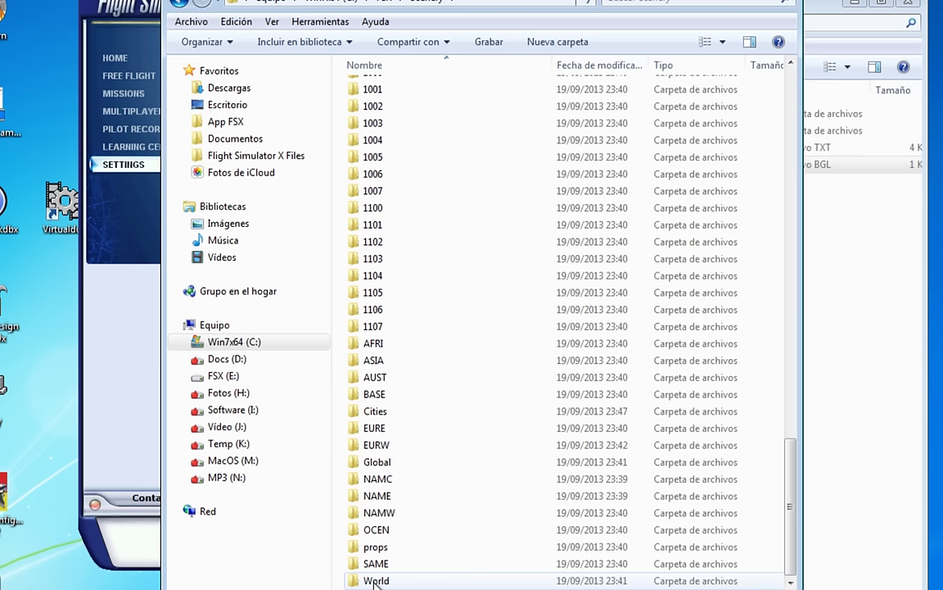
{"action": "left_click", "coordinate": [401, 468]}
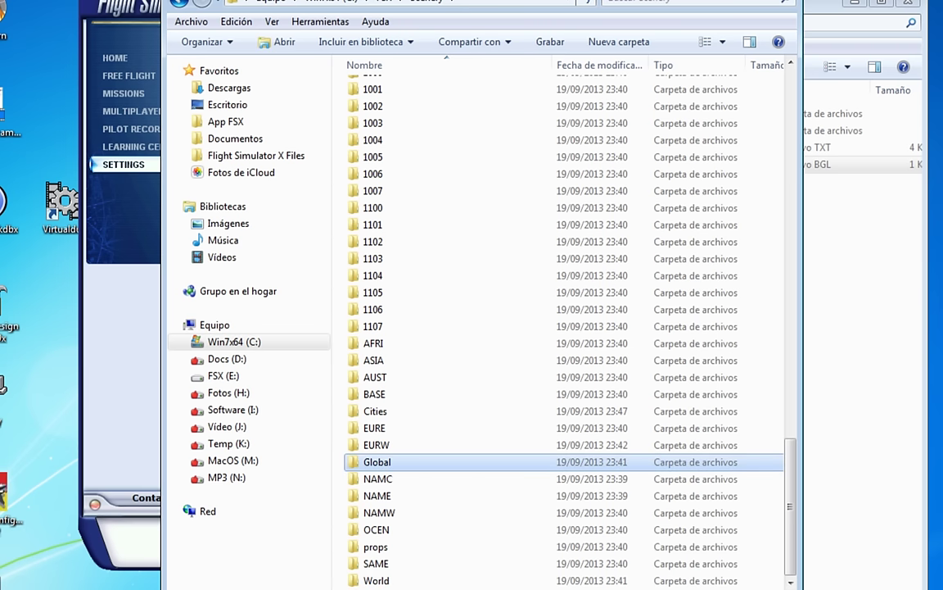
{"action": "double_click", "coordinate": [379, 578]}
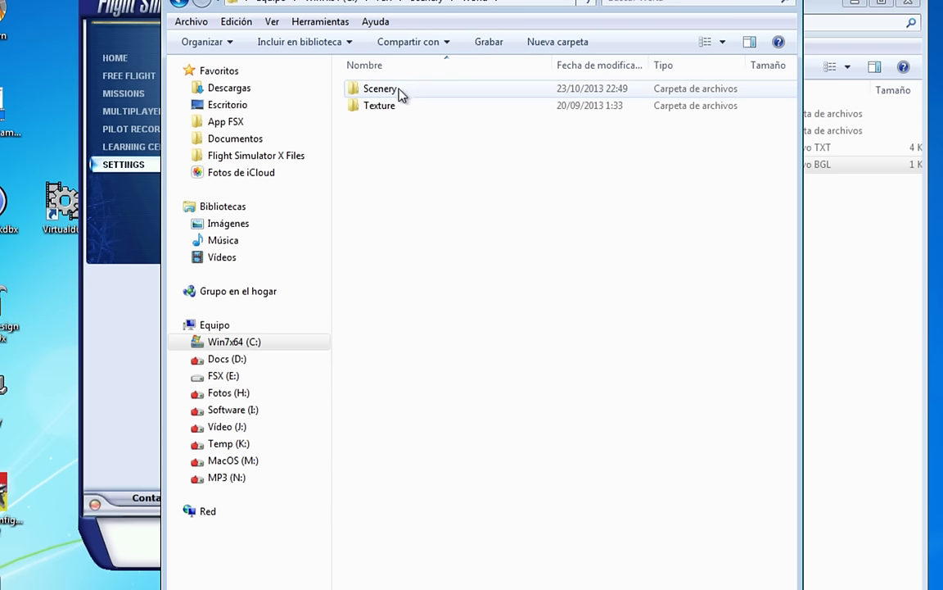
{"action": "left_click", "coordinate": [432, 3]}
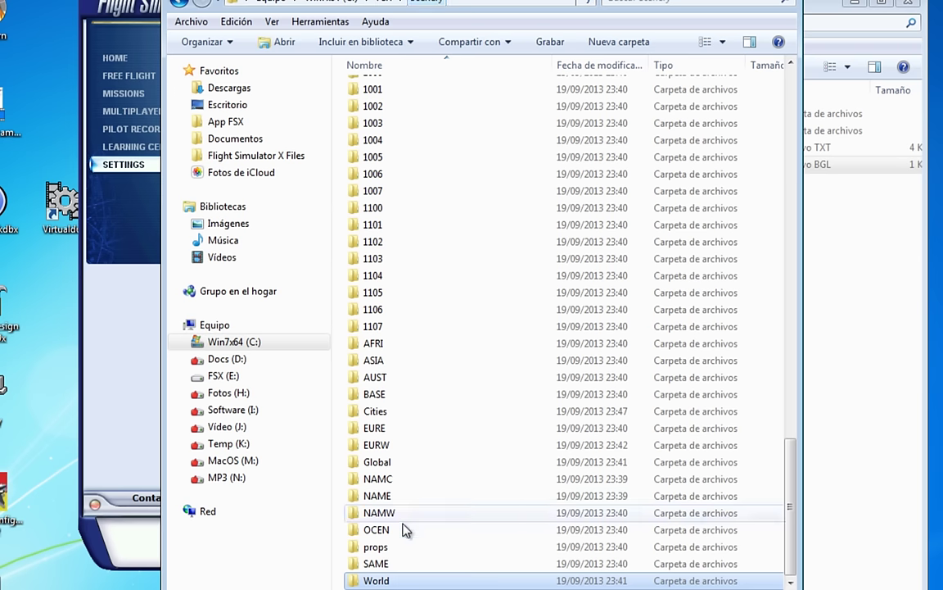
Check inside the Global folder of the FSX Scenery directory and return to the downloaded VOHS package folder
{"action": "double_click", "coordinate": [400, 464]}
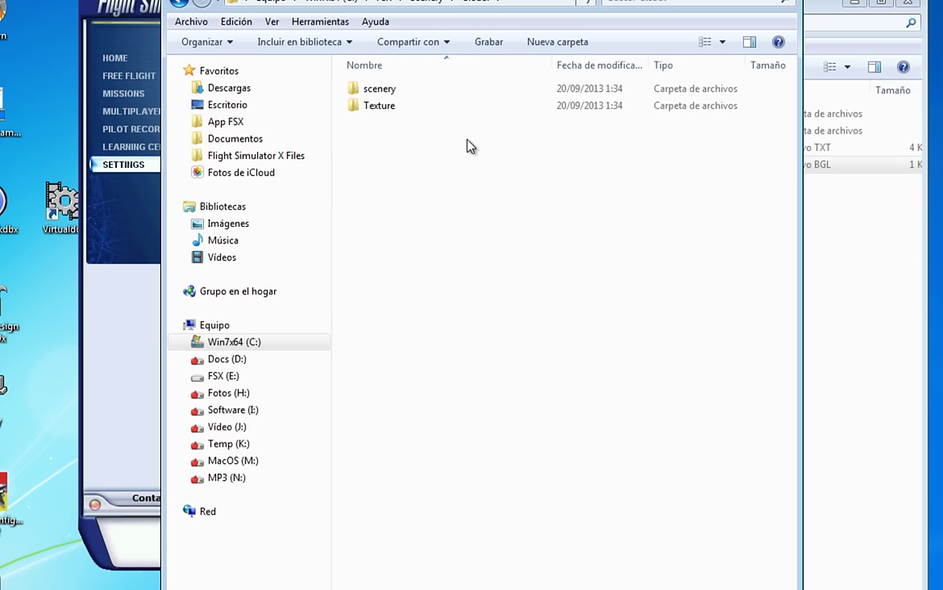
{"action": "key", "text": "alt+F4"}
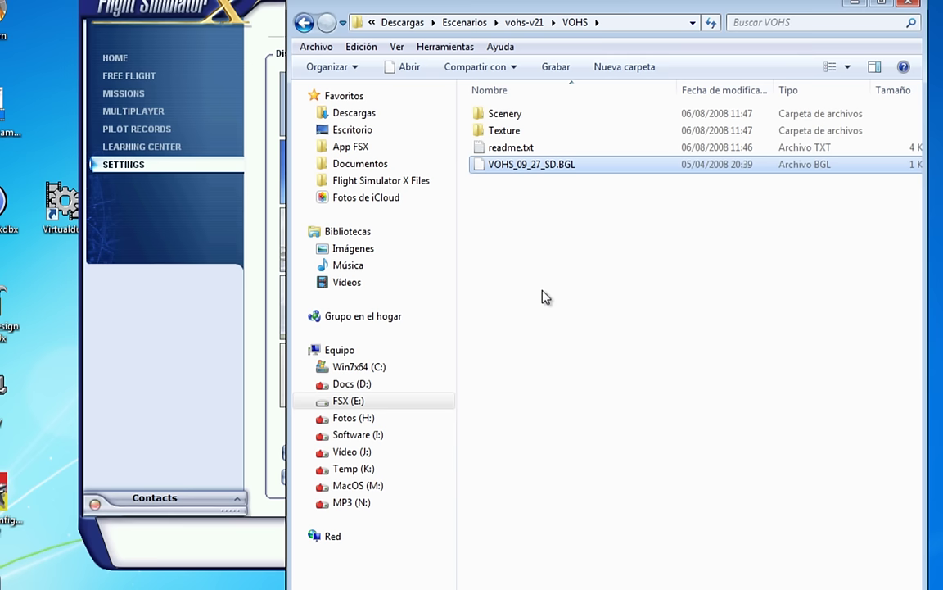
{"action": "left_click", "coordinate": [531, 312]}
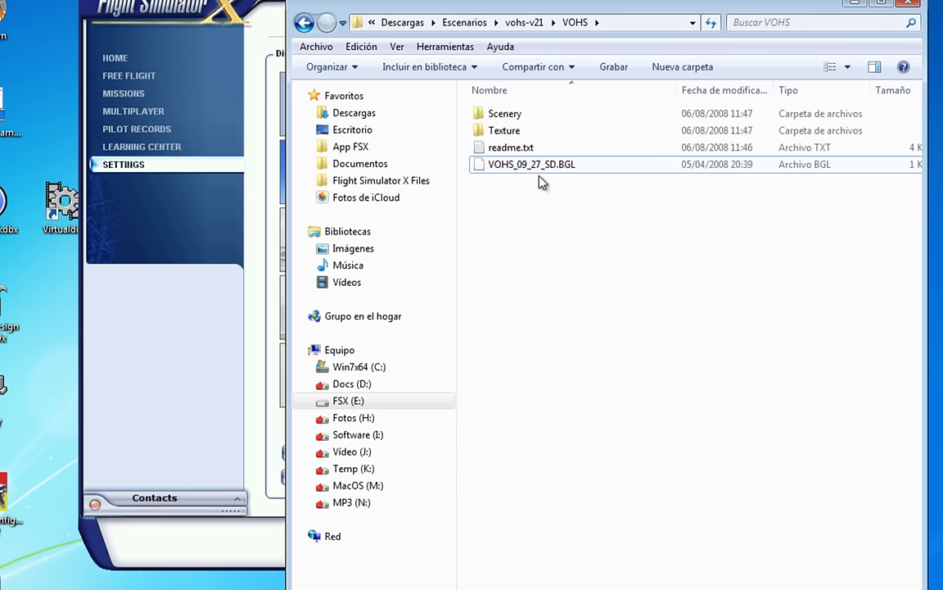
Open readme.txt and read its installation instructions on where to place the VOHS_09_27_SD.BGL file
{"action": "left_click", "coordinate": [483, 149]}
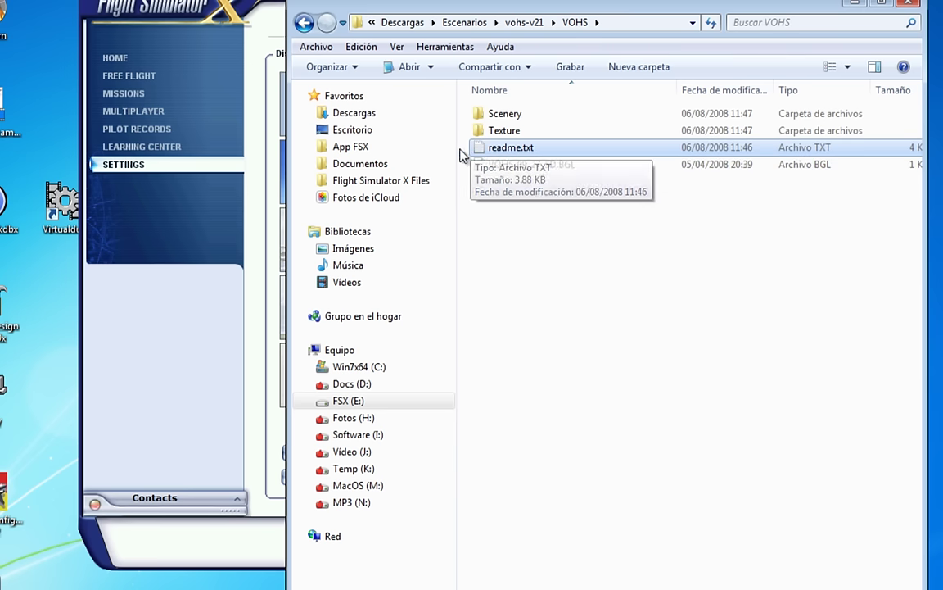
{"action": "double_click", "coordinate": [516, 150]}
{"action": "left_click_drag", "start_coordinate": [610, 105], "coordinate": [450, 9]}
{"action": "scroll", "coordinate": [438, 247], "scroll_direction": "down", "scroll_amount": 3}
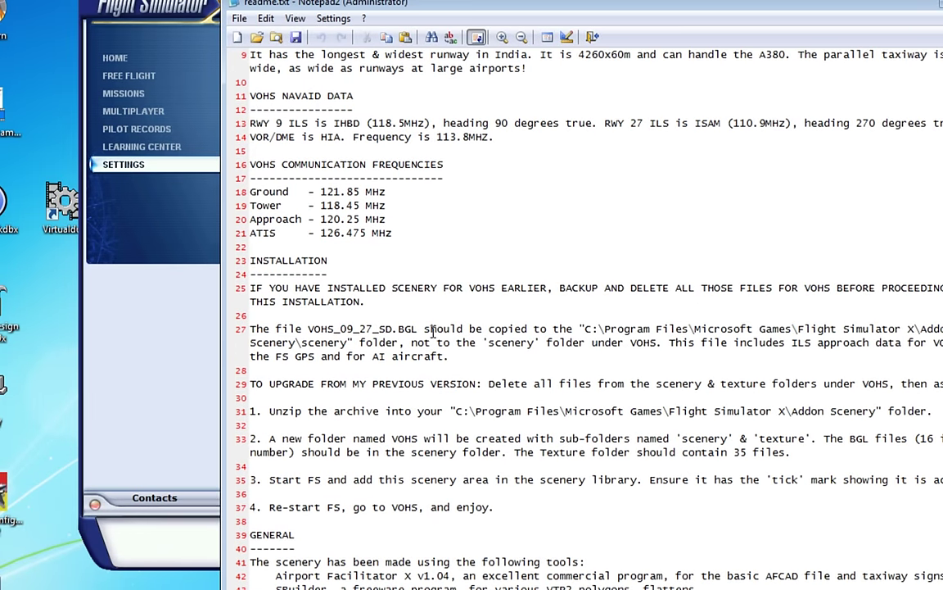
{"action": "left_click_drag", "start_coordinate": [251, 328], "coordinate": [547, 328]}
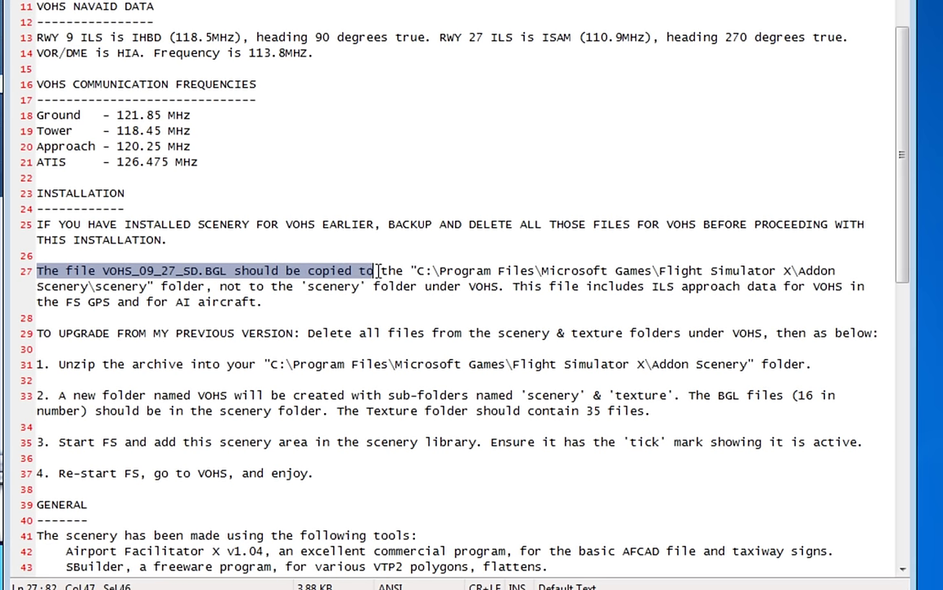
{"action": "left_click_drag", "start_coordinate": [376, 270], "coordinate": [17, 286]}
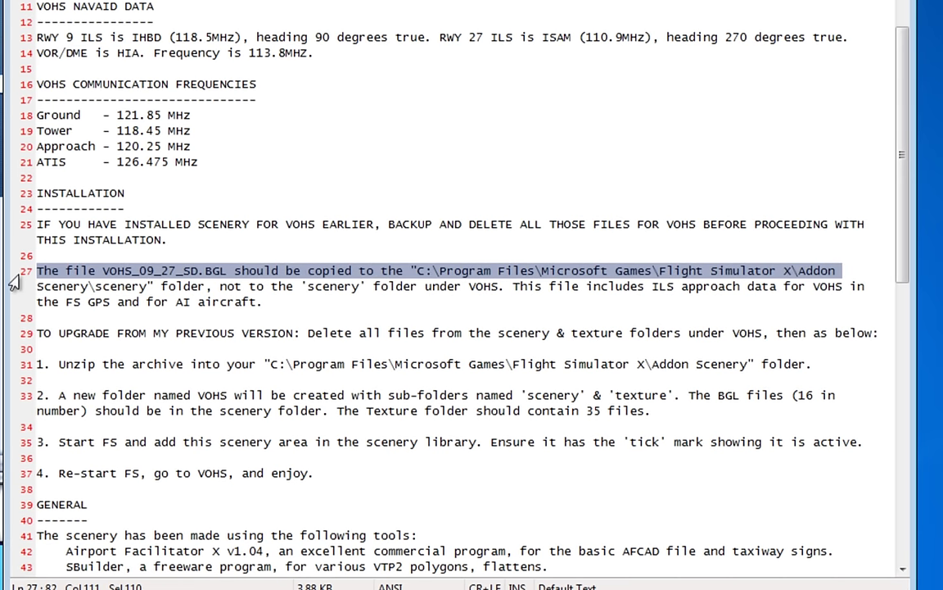
{"action": "left_click", "coordinate": [141, 286]}
{"action": "double_click", "coordinate": [141, 286]}
{"action": "left_click_drag", "start_coordinate": [140, 286], "coordinate": [495, 286]}
{"action": "left_click", "coordinate": [256, 286]}
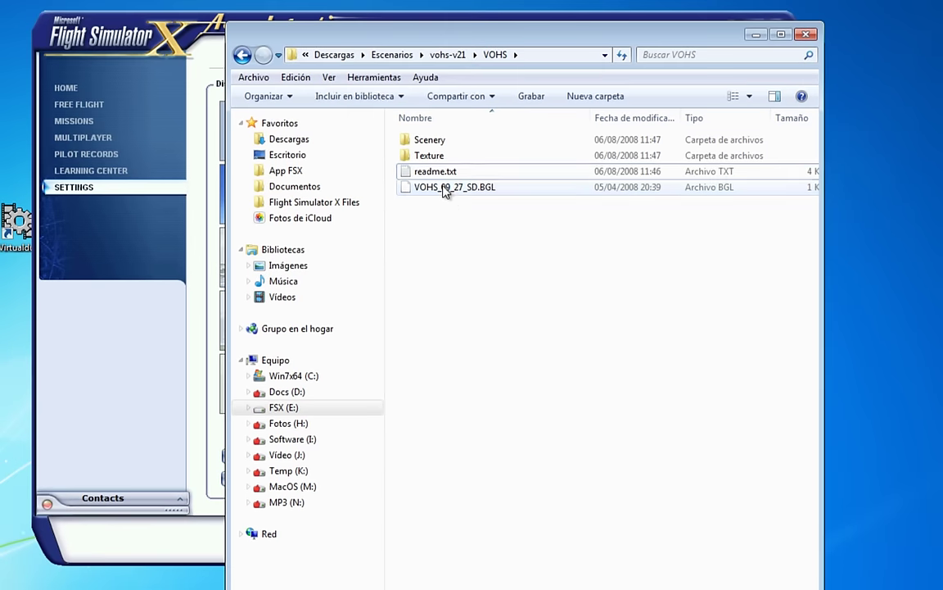
Copy VOHS_09_27_SD.BGL from the VOHS package into the FSX\Addon Scenery\scenery folder on the C: drive
{"action": "left_click", "coordinate": [442, 187]}
{"action": "right_click", "coordinate": [442, 187]}
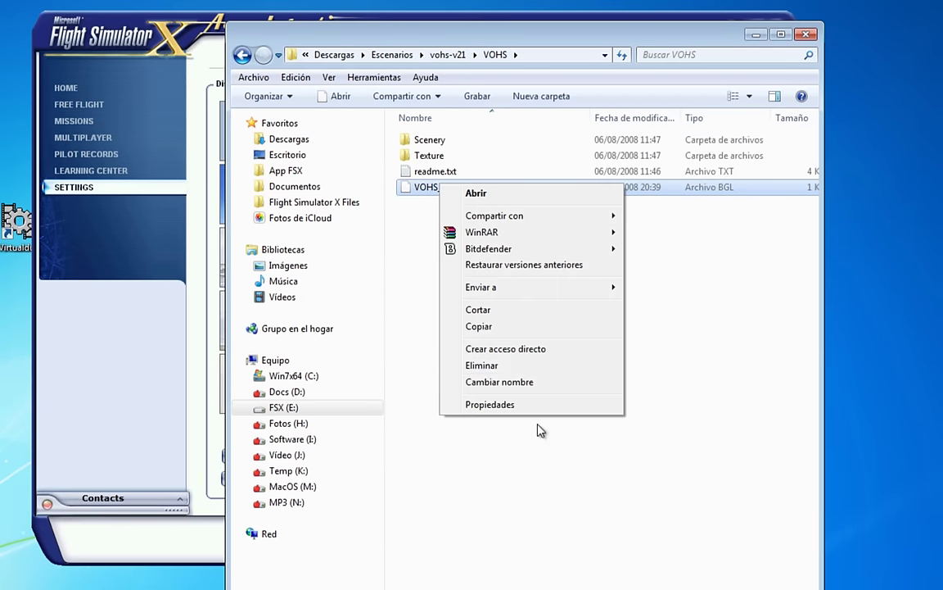
{"action": "left_click", "coordinate": [513, 327]}
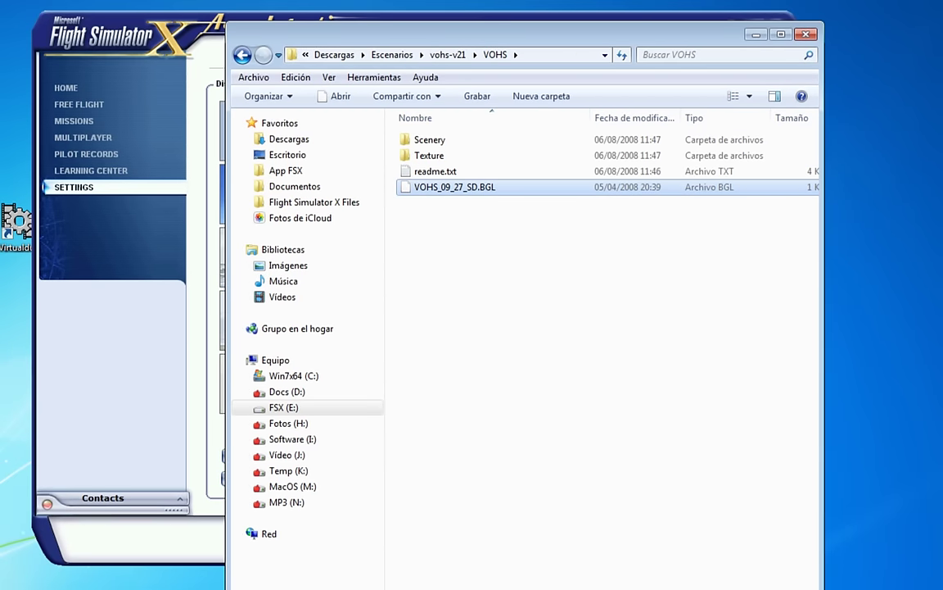
{"action": "key", "text": "alt+Tab"}
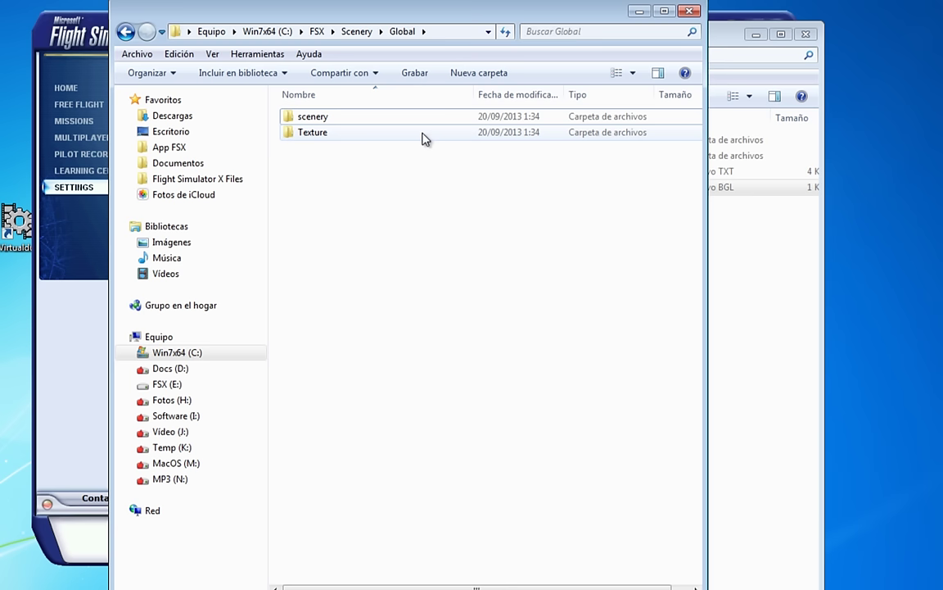
{"action": "left_click", "coordinate": [324, 32]}
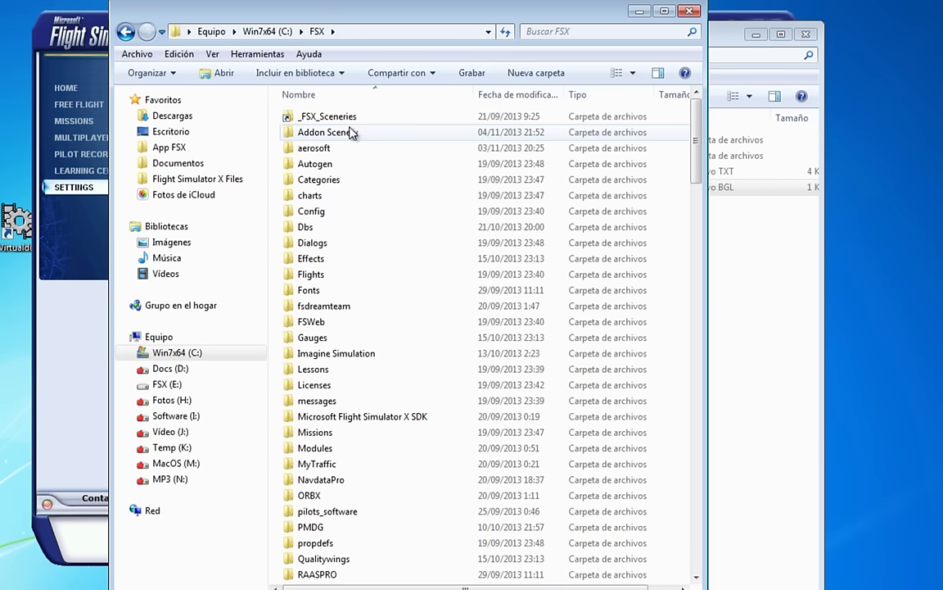
{"action": "double_click", "coordinate": [351, 130]}
{"action": "double_click", "coordinate": [340, 186]}
{"action": "right_click", "coordinate": [364, 276]}
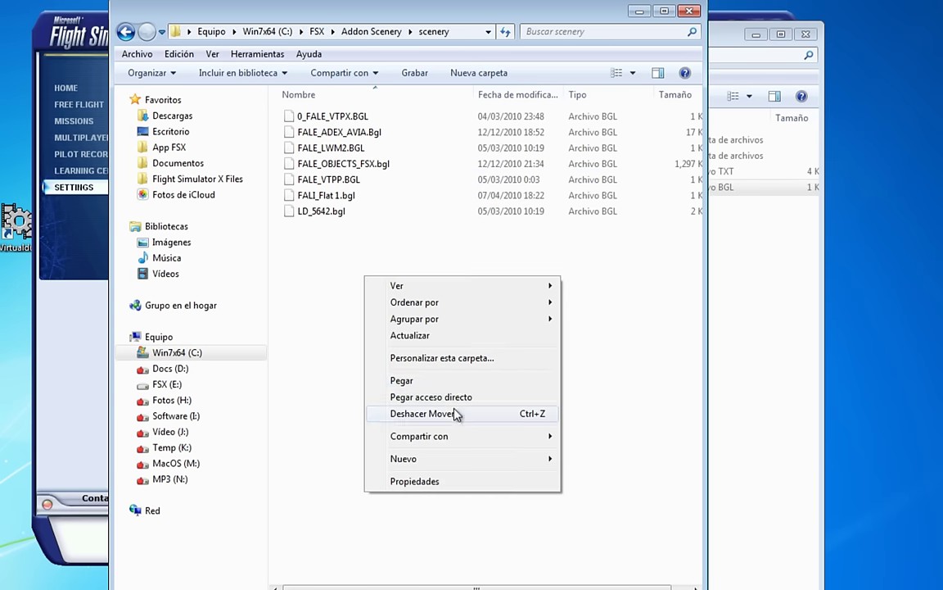
{"action": "left_click", "coordinate": [401, 380]}
{"action": "left_click", "coordinate": [403, 484]}
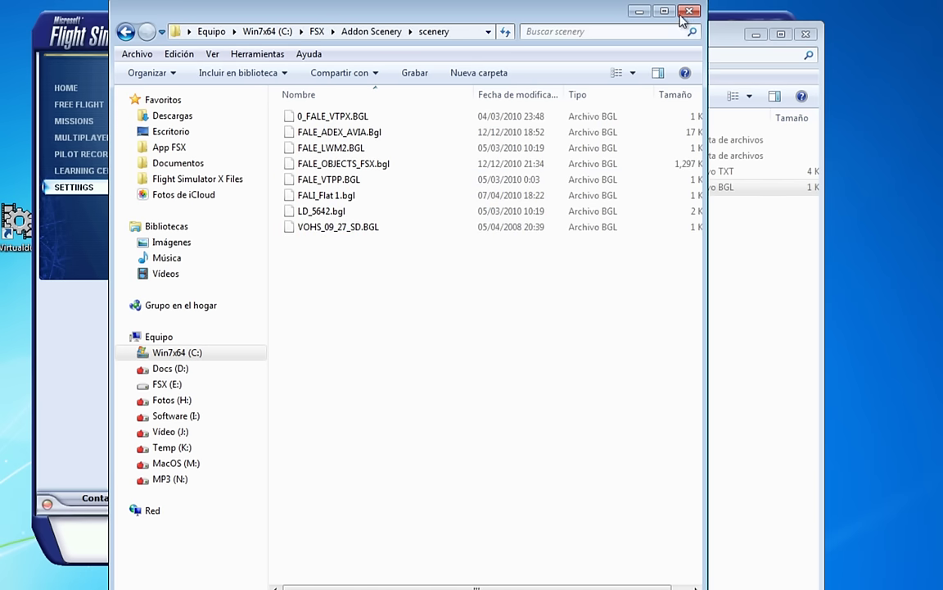
{"action": "left_click", "coordinate": [639, 12]}
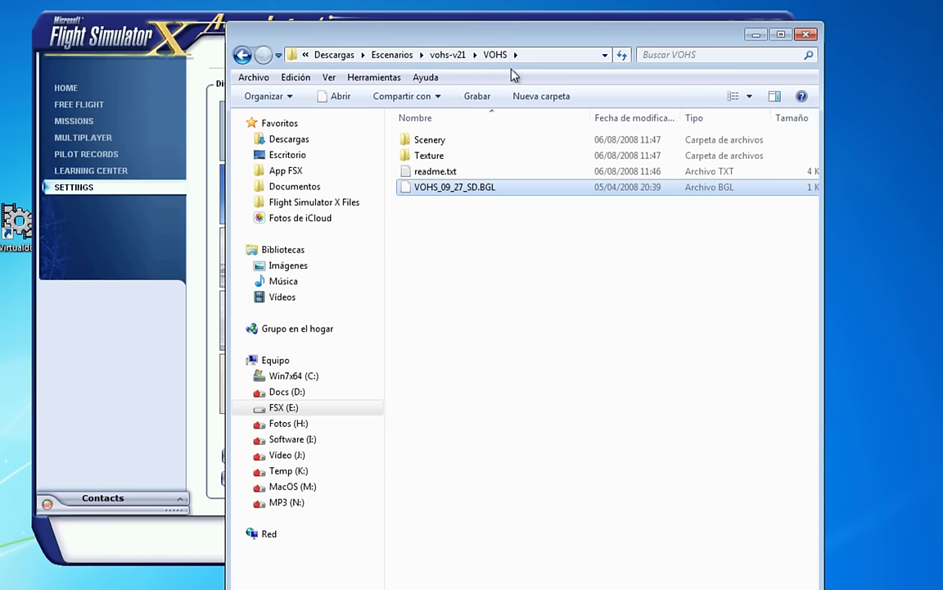
Copy the VOHS folder from vohs-v21 and switch to Flight Simulator X's Scenery Library settings
{"action": "left_click", "coordinate": [448, 54]}
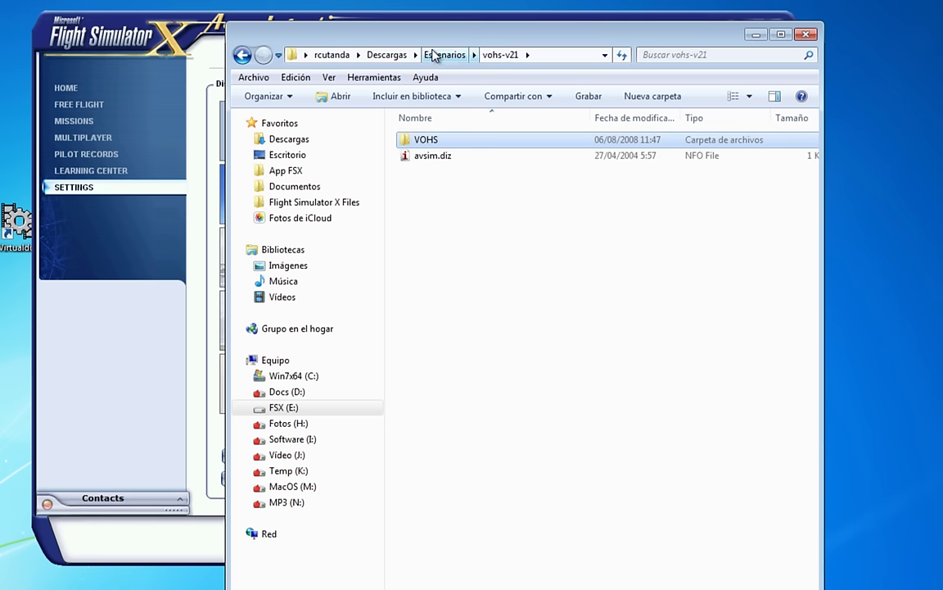
{"action": "left_click", "coordinate": [97, 373]}
{"action": "left_click", "coordinate": [691, 237]}
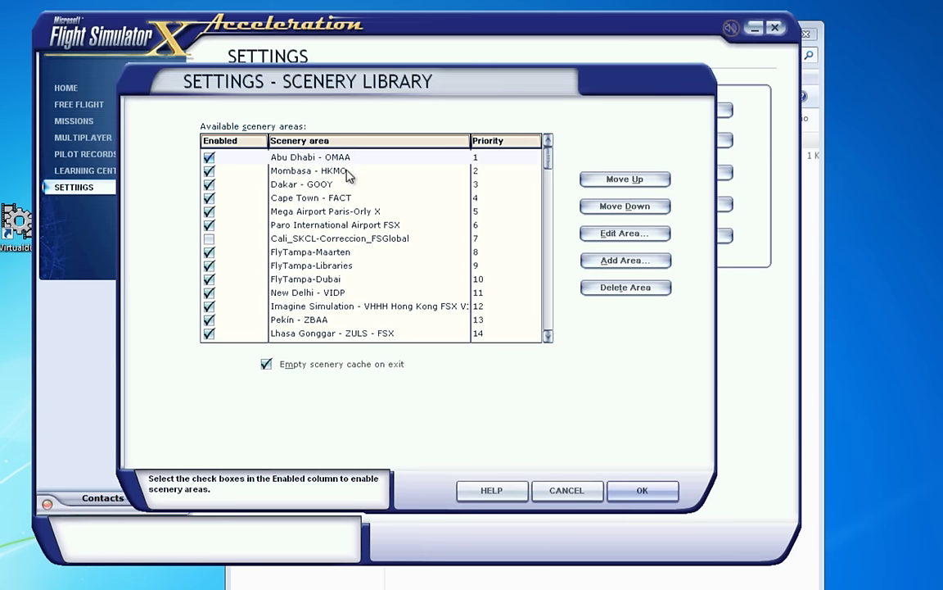
{"action": "left_click", "coordinate": [625, 260]}
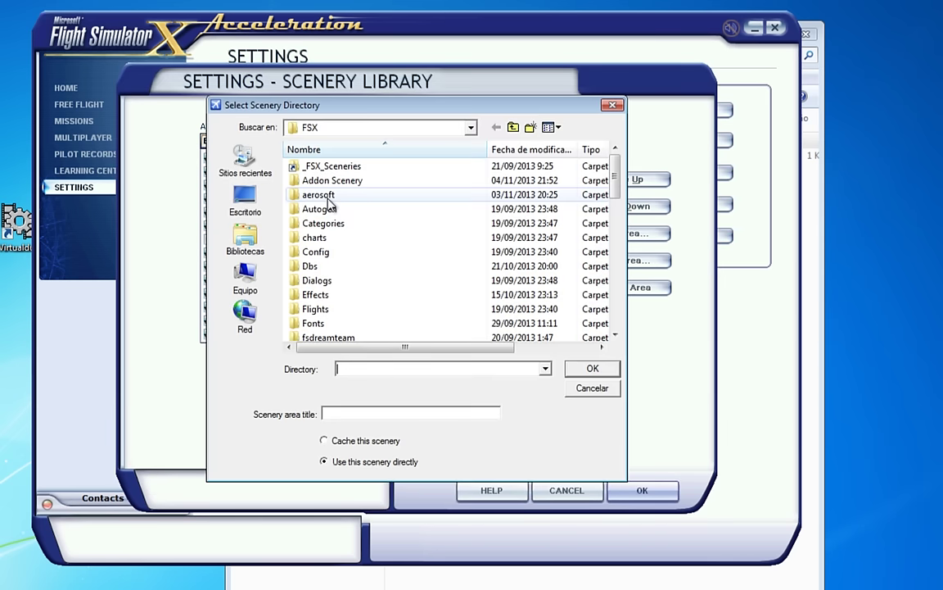
{"action": "left_click", "coordinate": [589, 388]}
Switch to the Explorer window and paste the VOHS folder into FSX_Sceneries\Asia\India on the E: drive
{"action": "key", "text": "alt+Tab"}
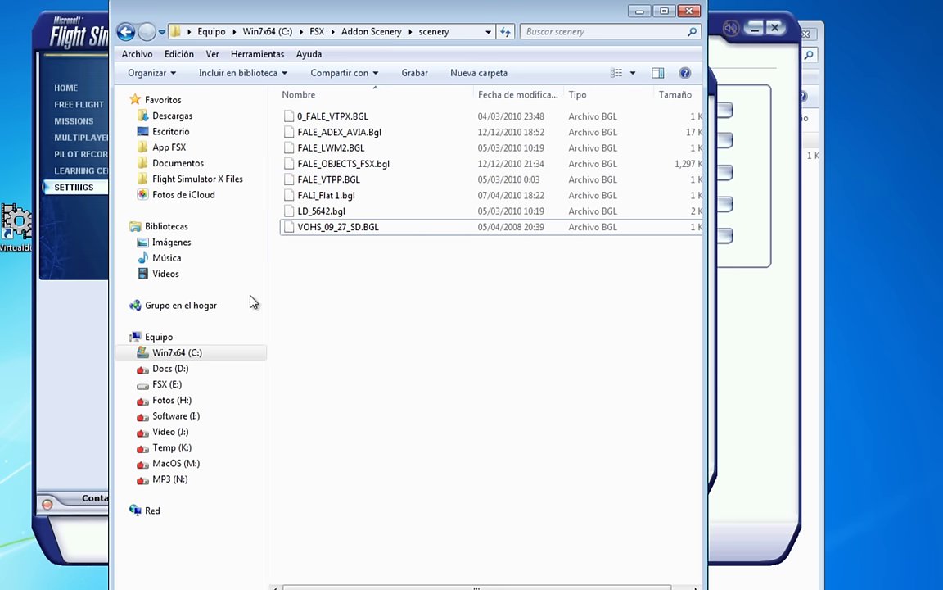
{"action": "left_click", "coordinate": [168, 384]}
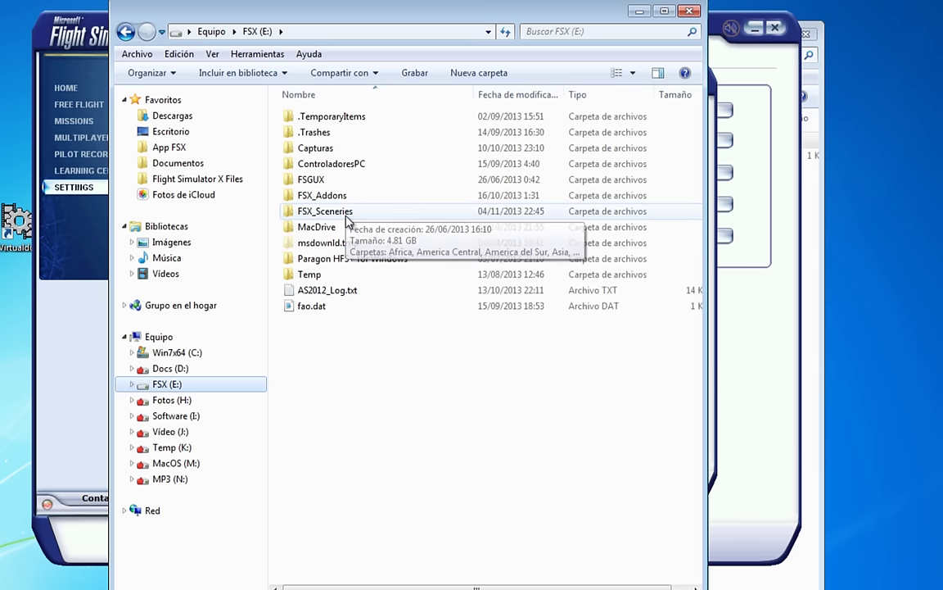
{"action": "double_click", "coordinate": [340, 213]}
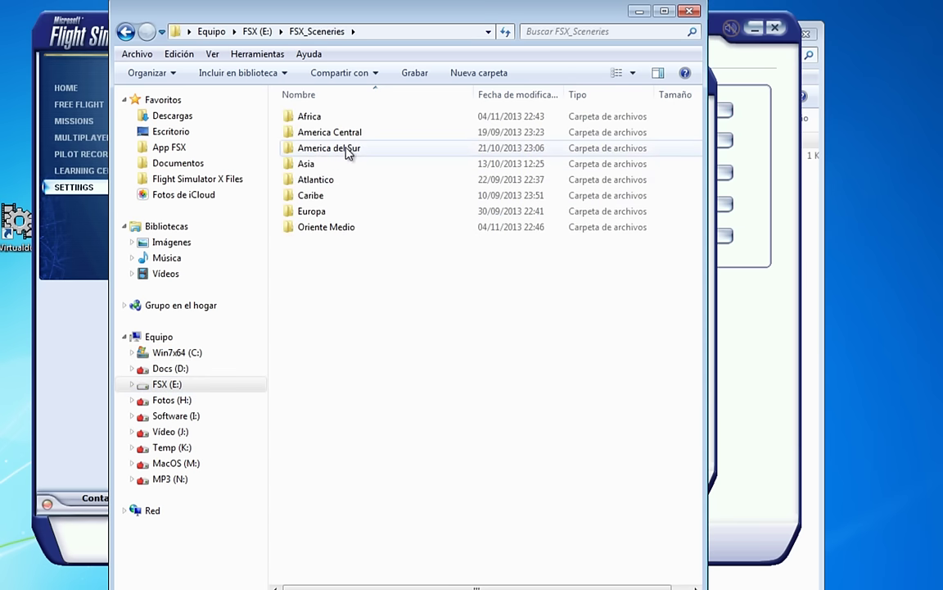
{"action": "double_click", "coordinate": [326, 164]}
{"action": "double_click", "coordinate": [307, 131]}
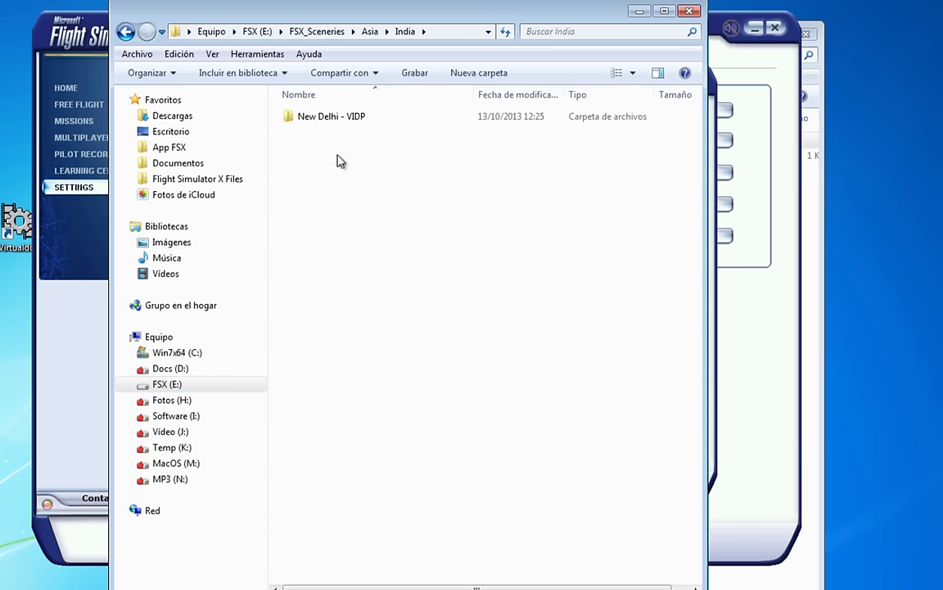
{"action": "right_click", "coordinate": [341, 180]}
{"action": "left_click", "coordinate": [423, 284]}
{"action": "left_click", "coordinate": [357, 300]}
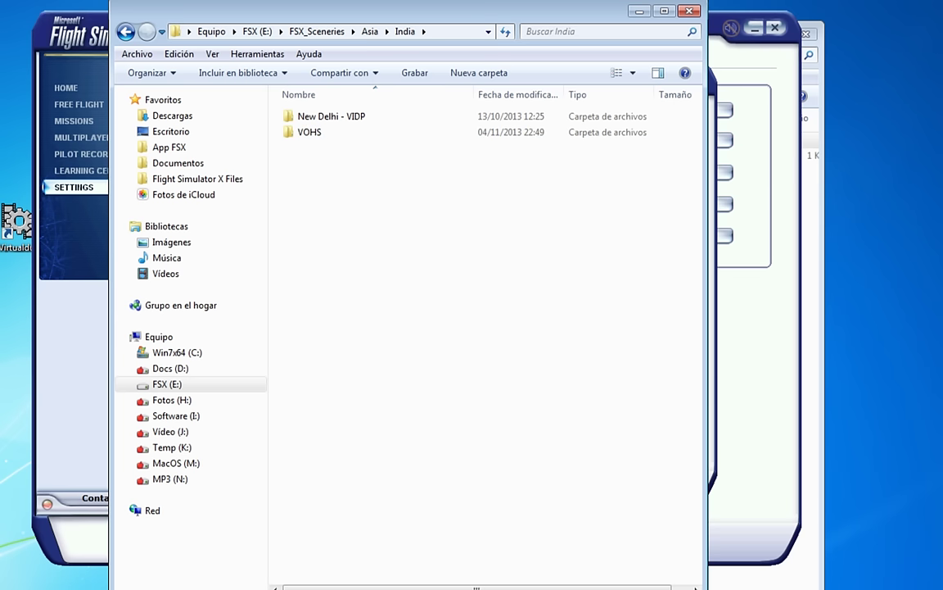
Open readme.txt in the pasted VOHS folder, copy the city name Hyderabad and close the file
{"action": "double_click", "coordinate": [310, 132]}
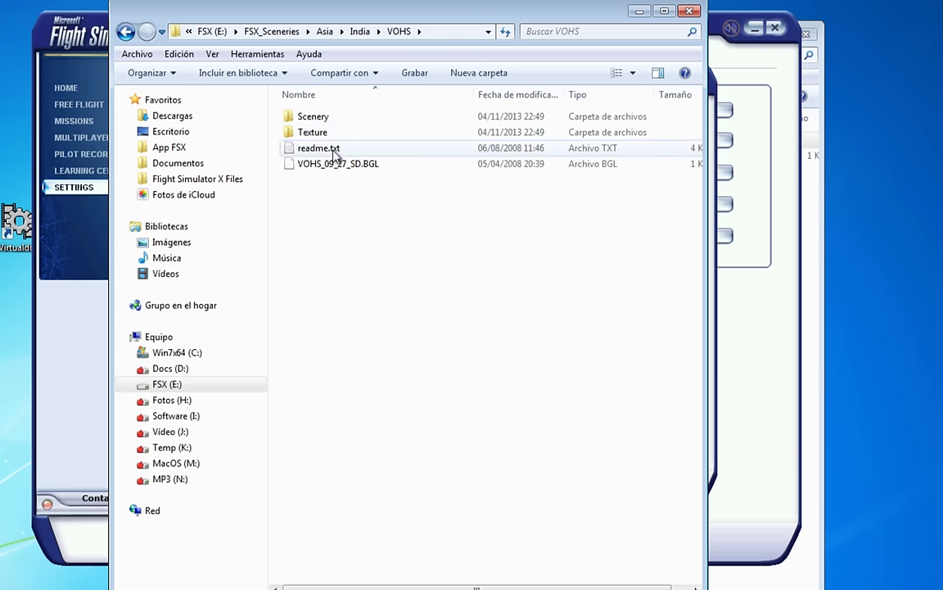
{"action": "double_click", "coordinate": [316, 147]}
{"action": "left_click_drag", "start_coordinate": [463, 136], "coordinate": [410, 135]}
{"action": "key", "text": "ctrl+c"}
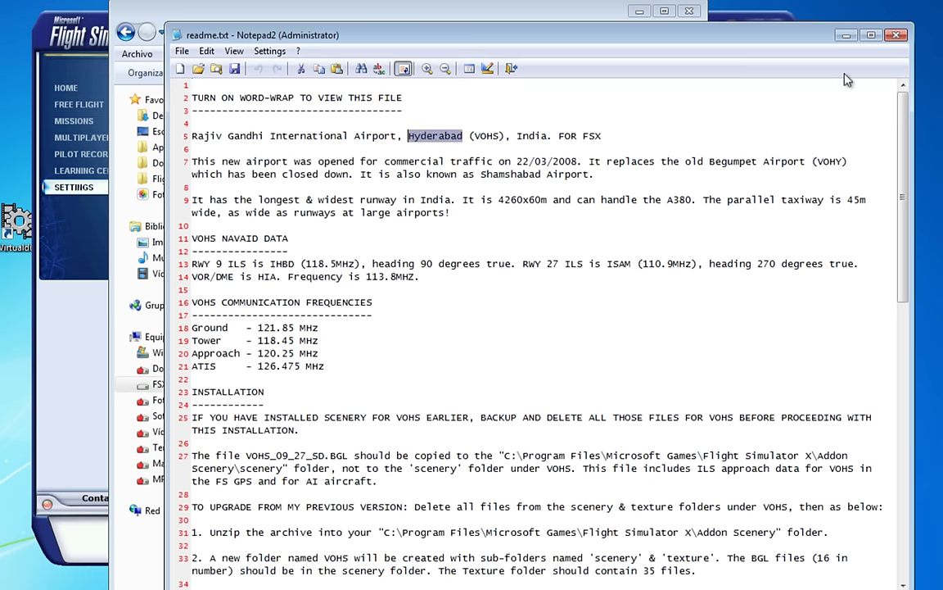
{"action": "left_click", "coordinate": [897, 35]}
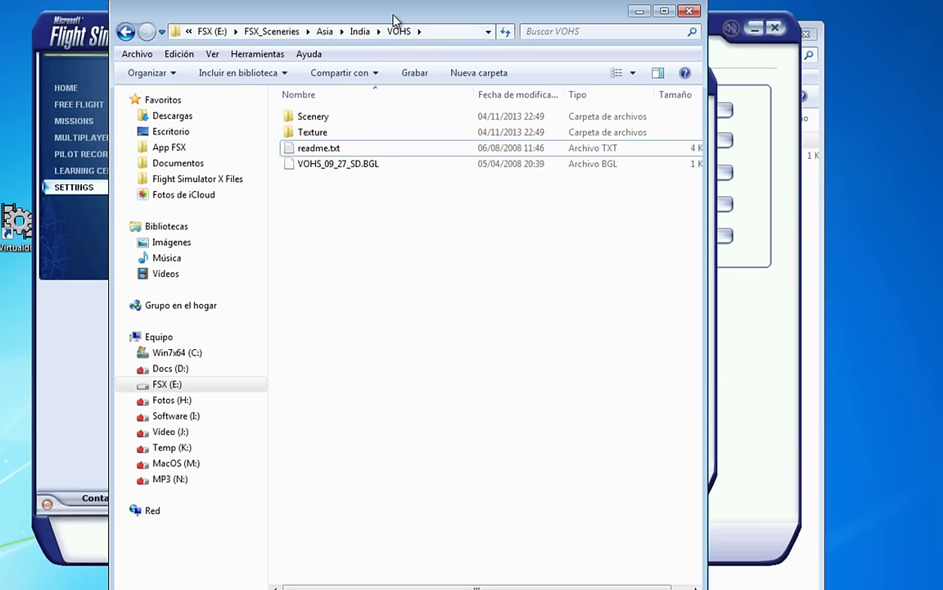
Rename the VOHS folder inside India as "Hyderabad - VOHS"
{"action": "left_click", "coordinate": [353, 32]}
{"action": "left_click", "coordinate": [330, 131]}
{"action": "key", "text": "Home"}
{"action": "key", "text": "ctrl+v"}
{"action": "type", "text": "-"}
{"action": "key", "text": "Return"}
{"action": "left_click", "coordinate": [385, 206]}
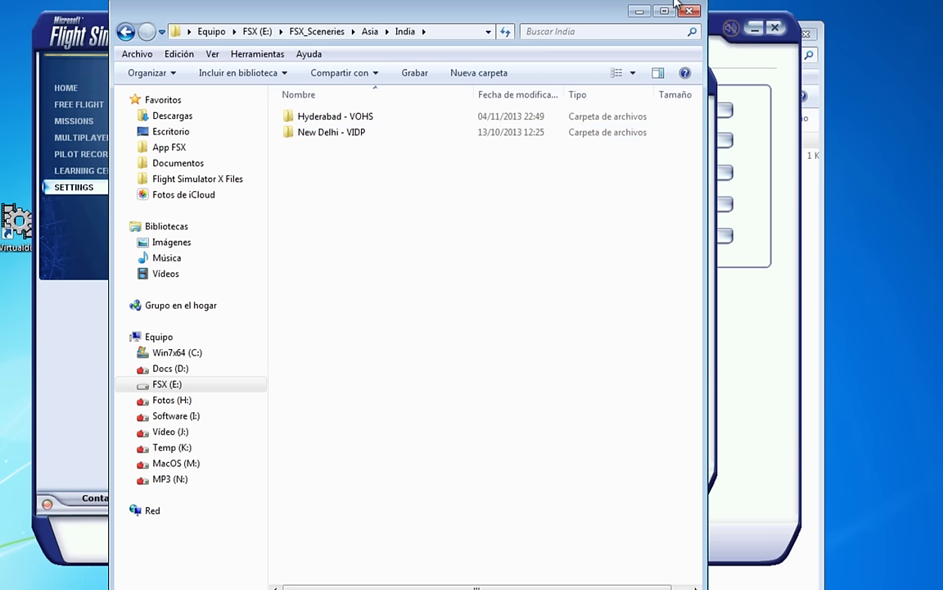
Add the _FSX_Sceneries\Asia\India\Hyderabad - VOHS folder as a scenery area in Flight Simulator X and accept the library changes
{"action": "key", "text": "alt+Tab"}
{"action": "left_click", "coordinate": [633, 271]}
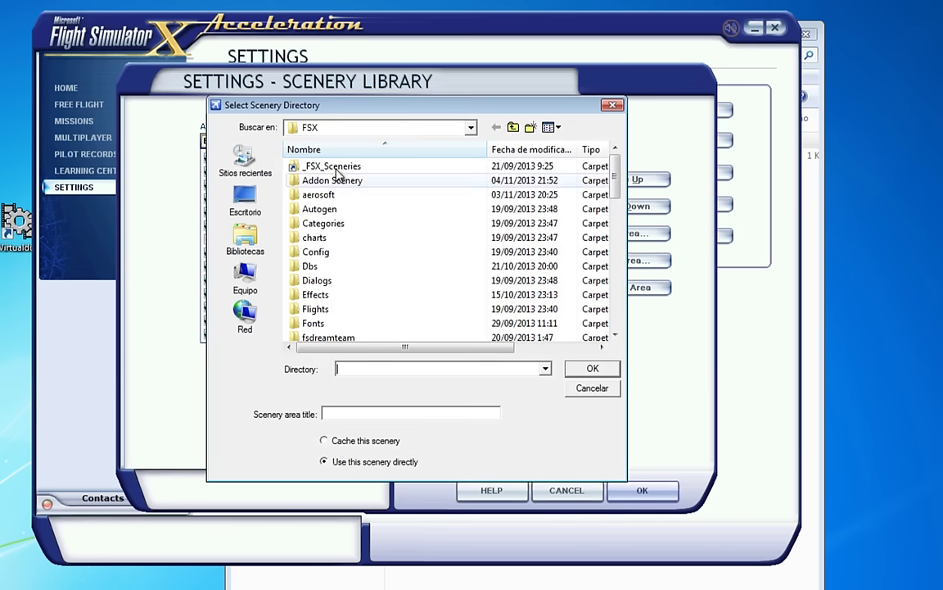
{"action": "double_click", "coordinate": [325, 162]}
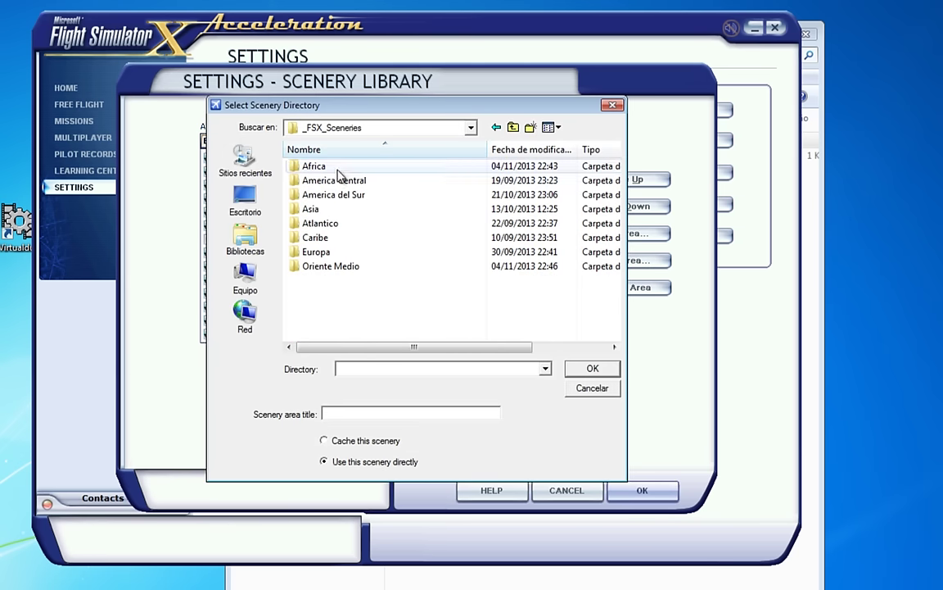
{"action": "double_click", "coordinate": [313, 210]}
{"action": "double_click", "coordinate": [324, 182]}
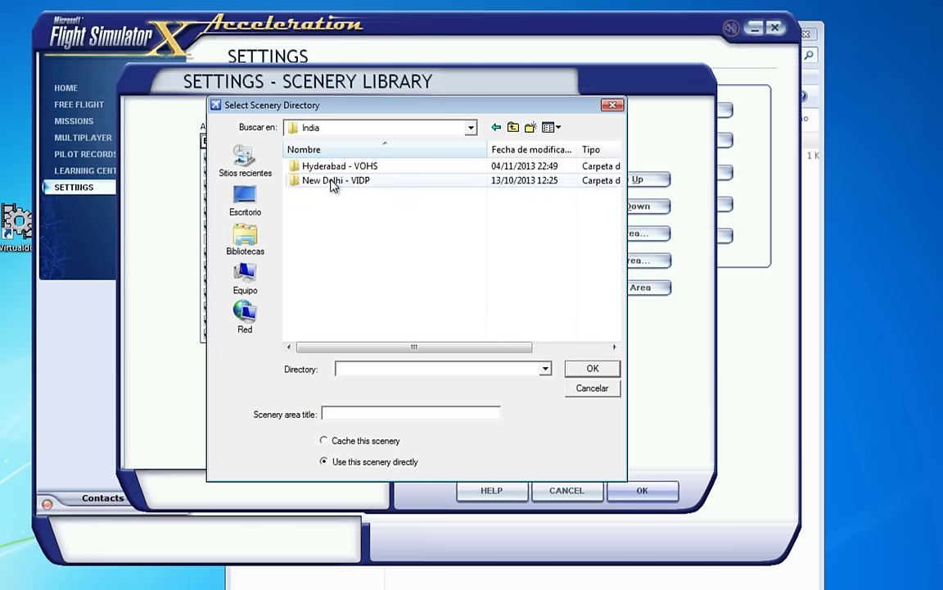
{"action": "double_click", "coordinate": [315, 167]}
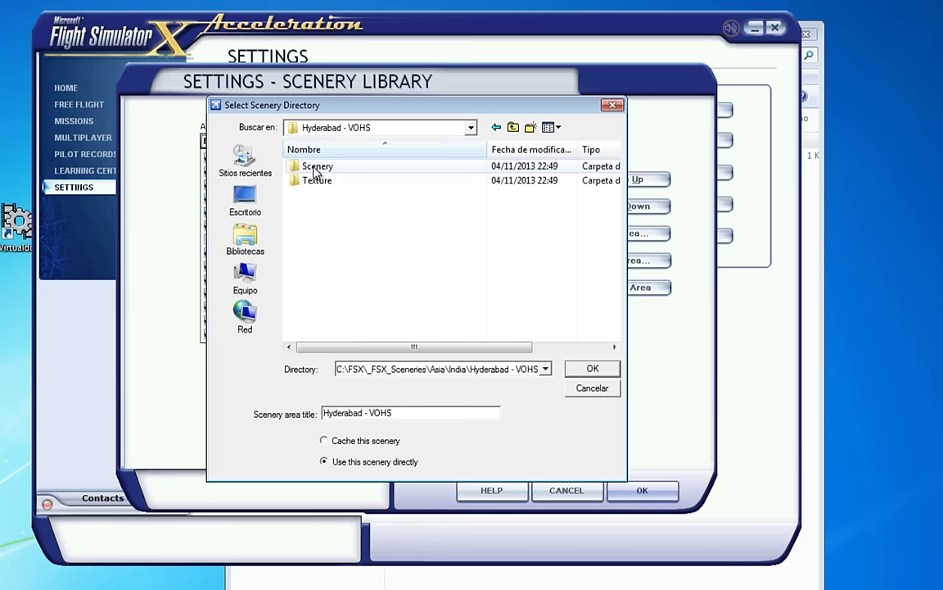
{"action": "left_click", "coordinate": [593, 368]}
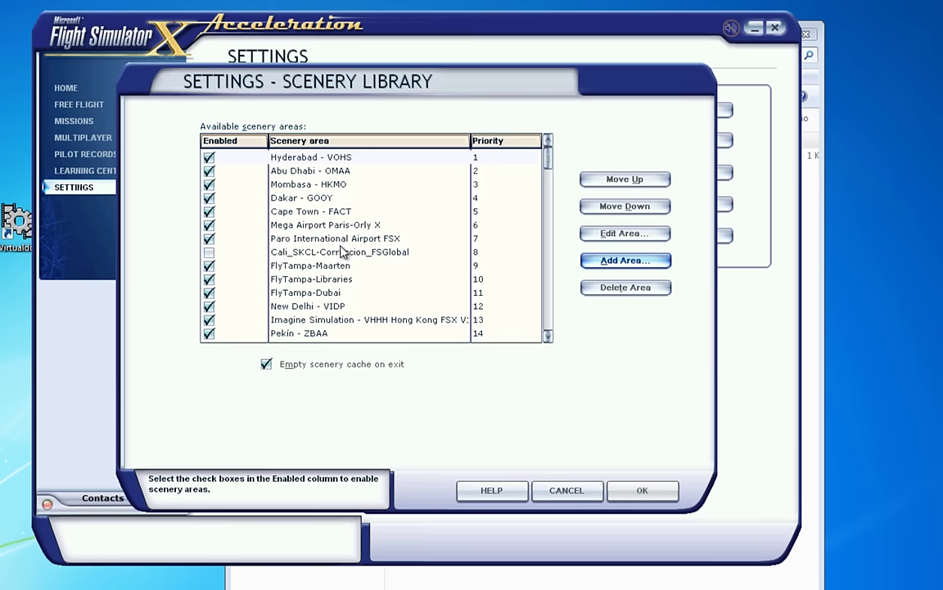
{"action": "left_click", "coordinate": [644, 490]}
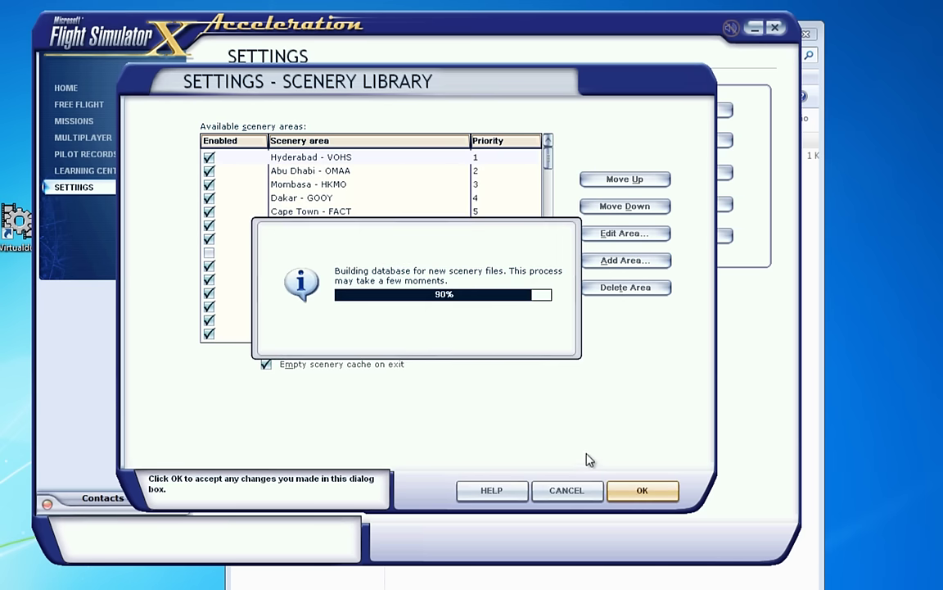
{"action": "key", "text": "Return"}
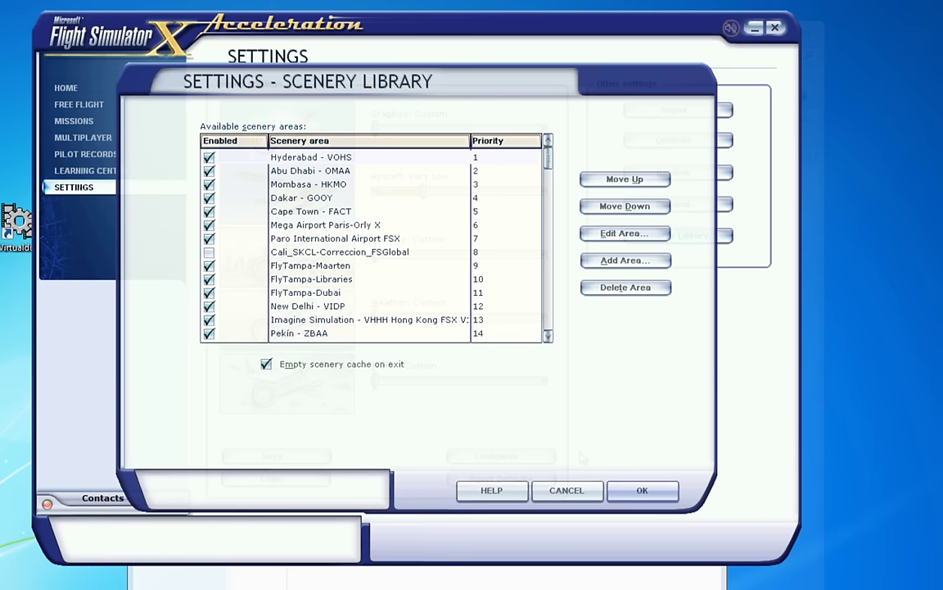
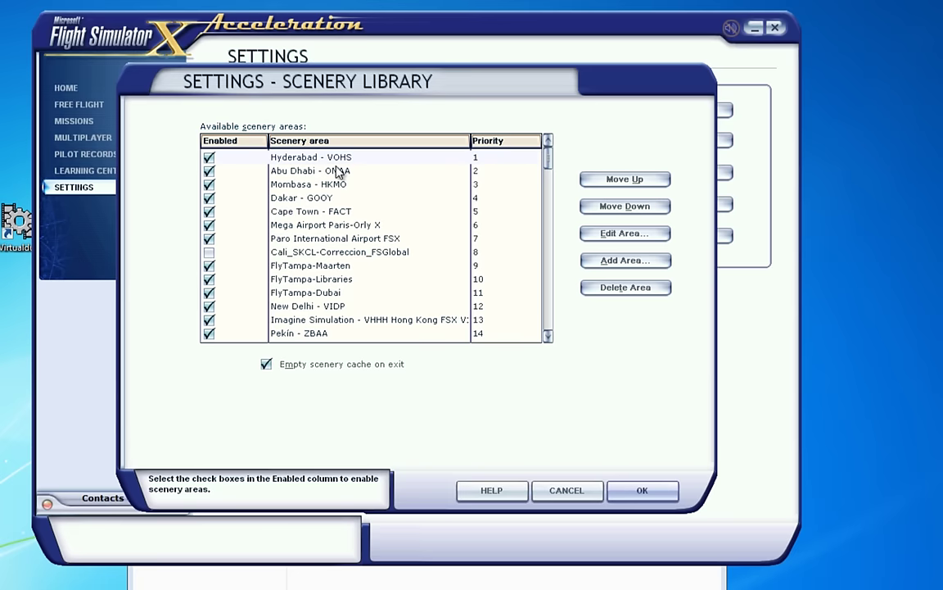
Set the folder options to show hidden files, folders and drives while browsing the Win7x64 (C:) drive in Explorer
{"action": "key", "text": "super+e"}
{"action": "left_click", "coordinate": [190, 373]}
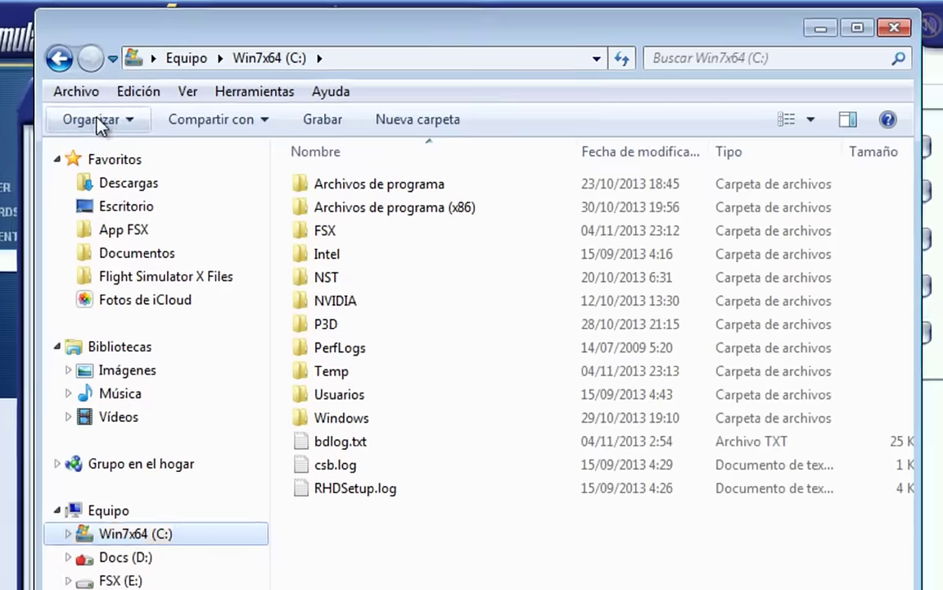
{"action": "left_click", "coordinate": [168, 91]}
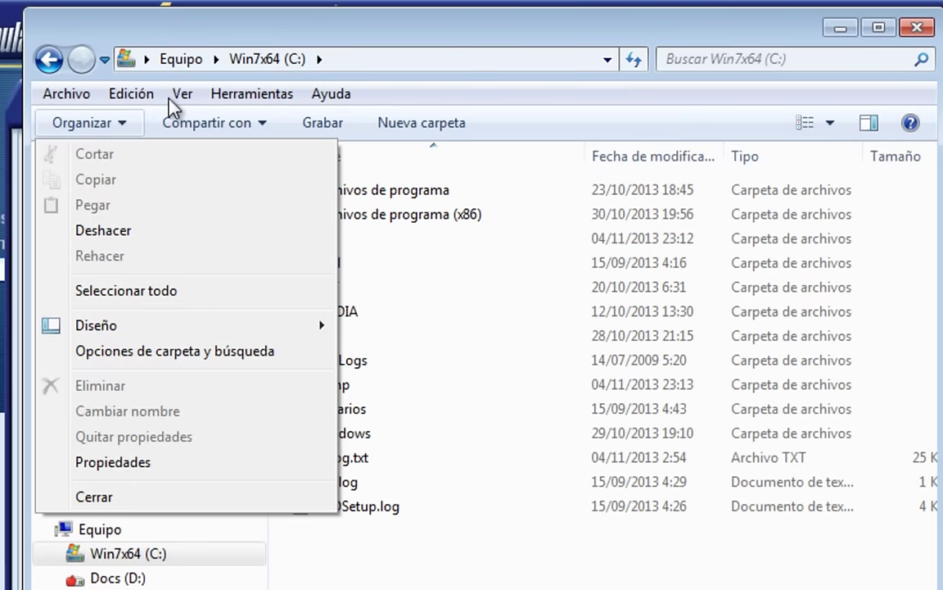
{"action": "left_click", "coordinate": [251, 93]}
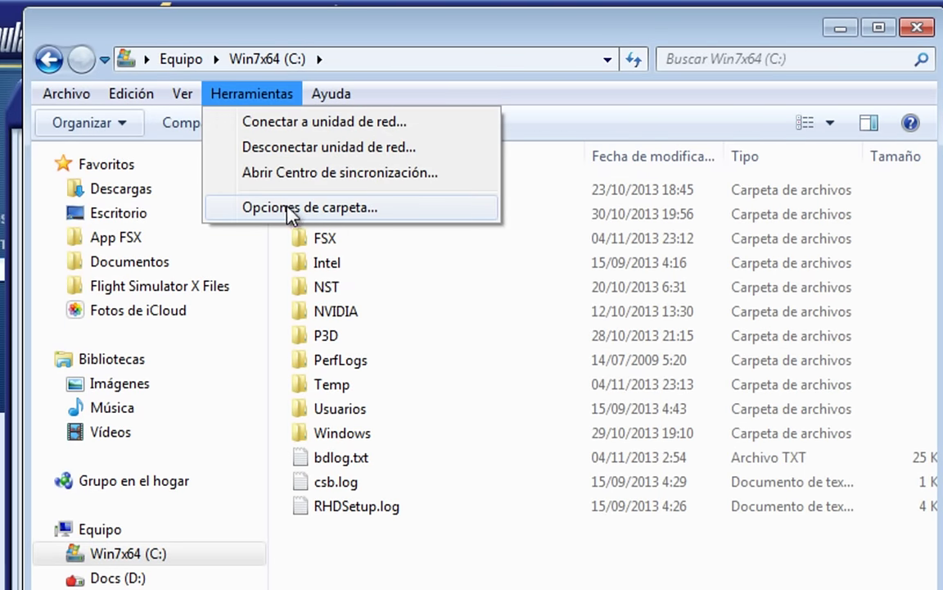
{"action": "left_click", "coordinate": [84, 23]}
{"action": "left_click", "coordinate": [88, 121]}
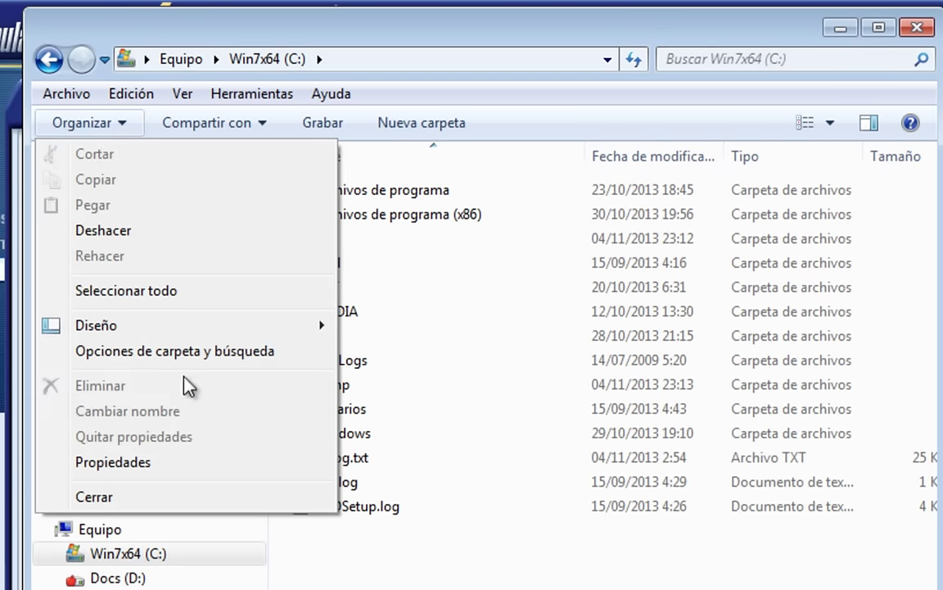
{"action": "left_click", "coordinate": [200, 349]}
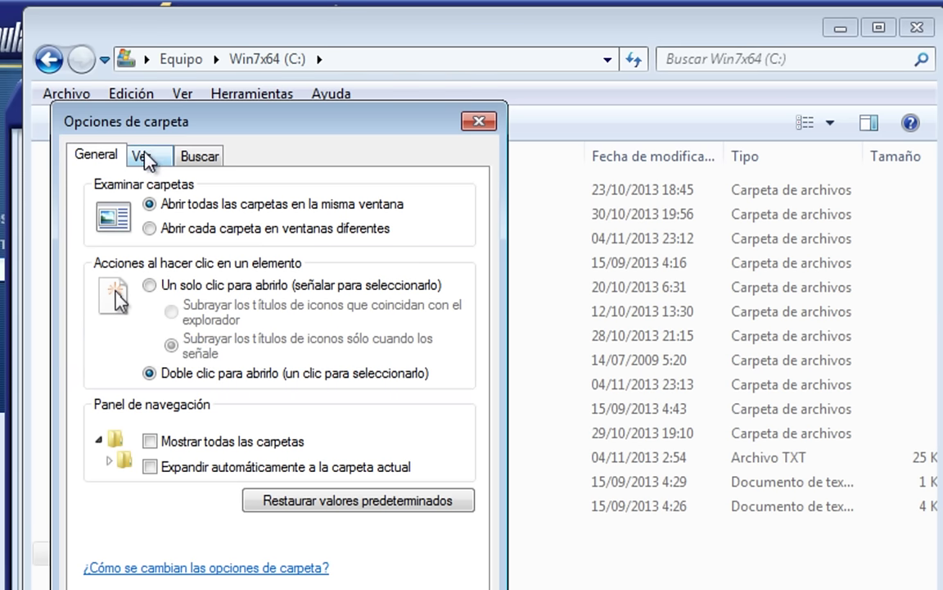
{"action": "left_click", "coordinate": [146, 157]}
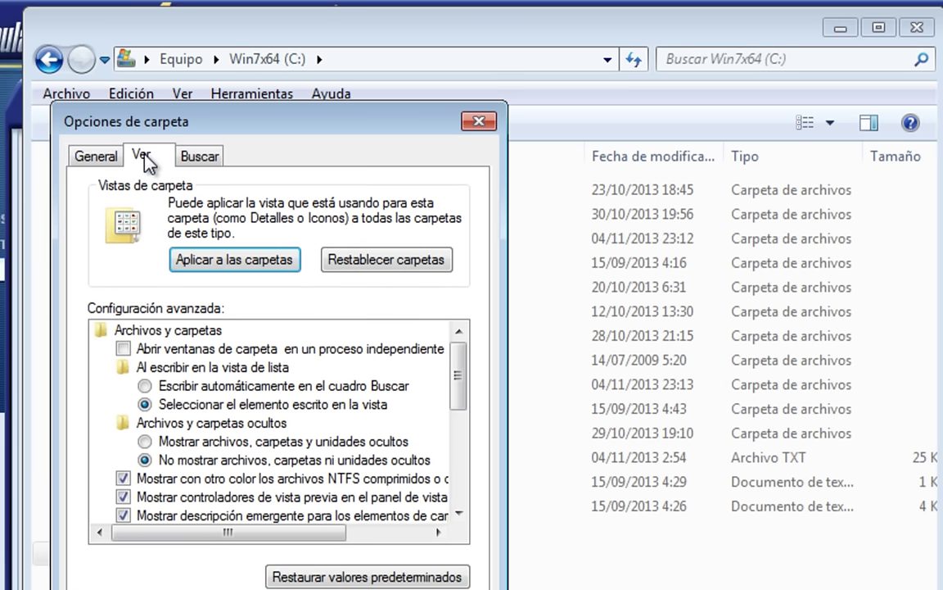
{"action": "left_click", "coordinate": [145, 442]}
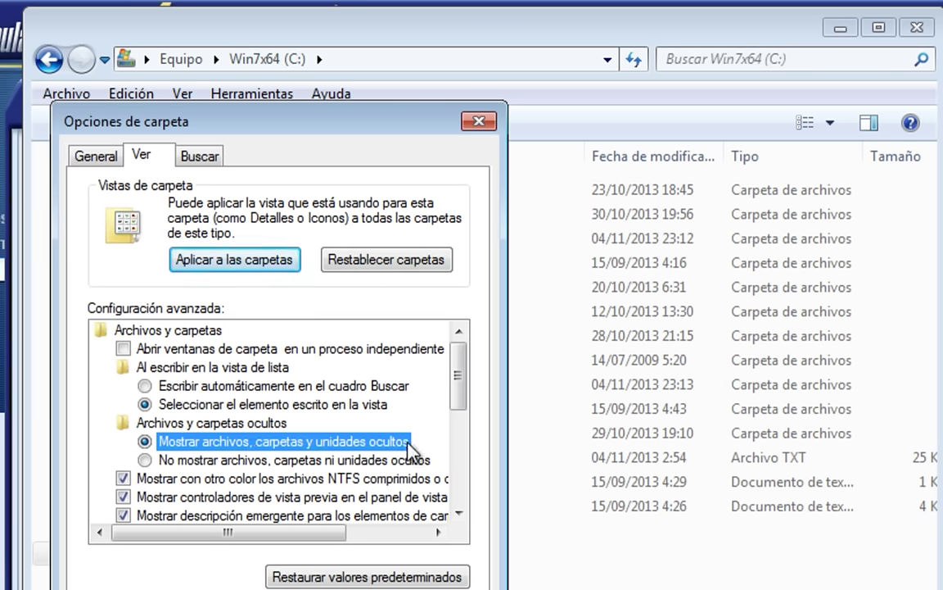
{"action": "left_click", "coordinate": [462, 588]}
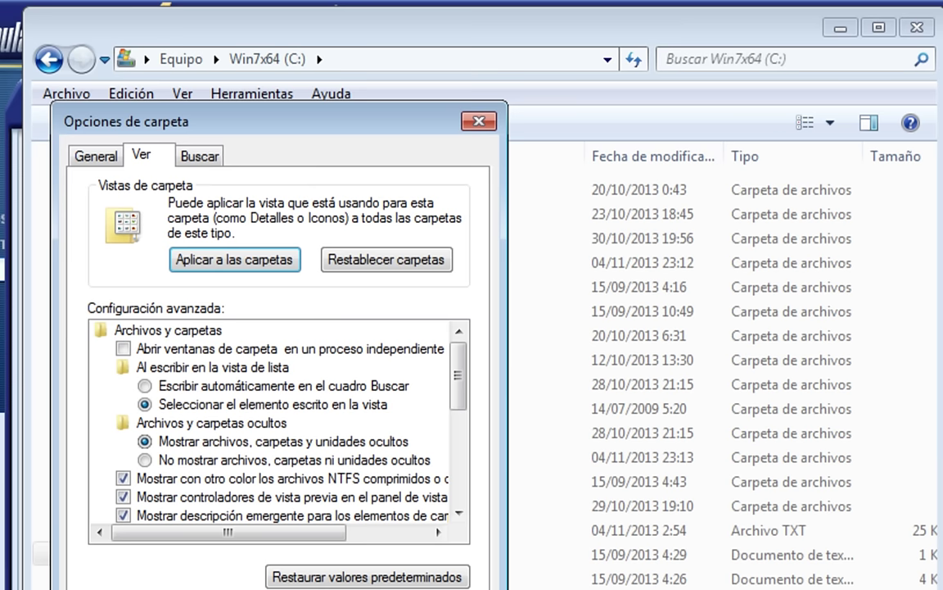
Open the ProgramData\Microsoft\FSX folder on the C: drive
{"action": "left_click", "coordinate": [320, 434]}
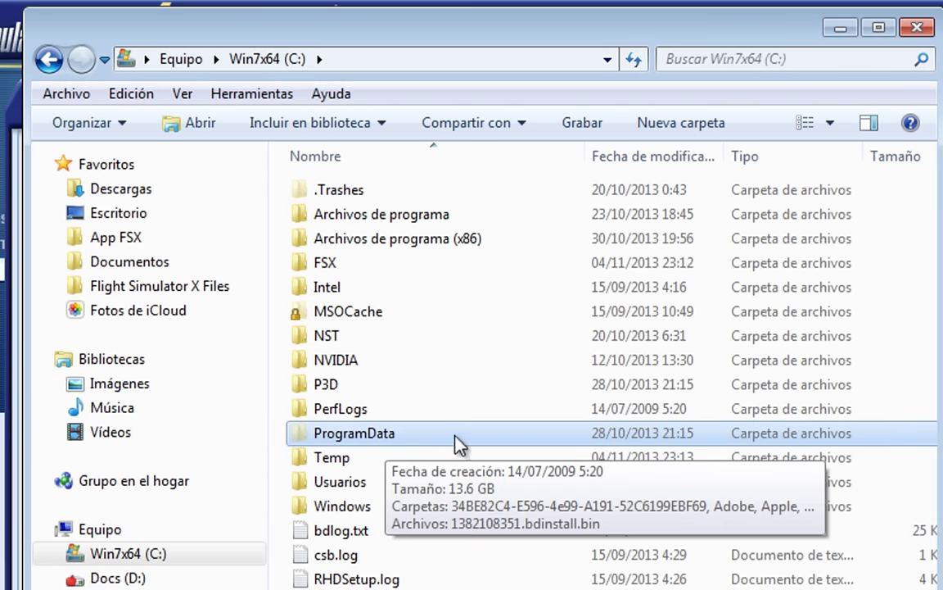
{"action": "double_click", "coordinate": [337, 436]}
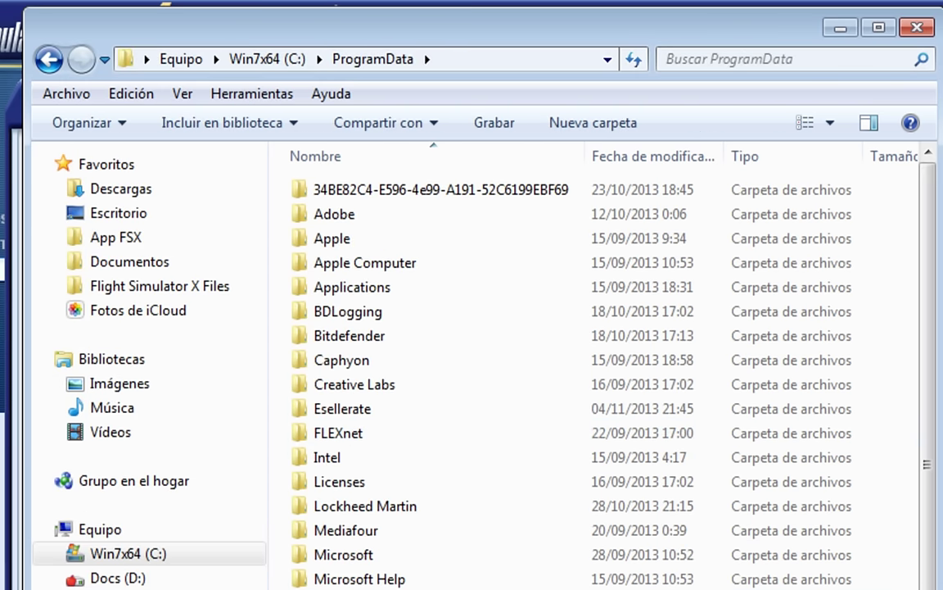
{"action": "double_click", "coordinate": [356, 557]}
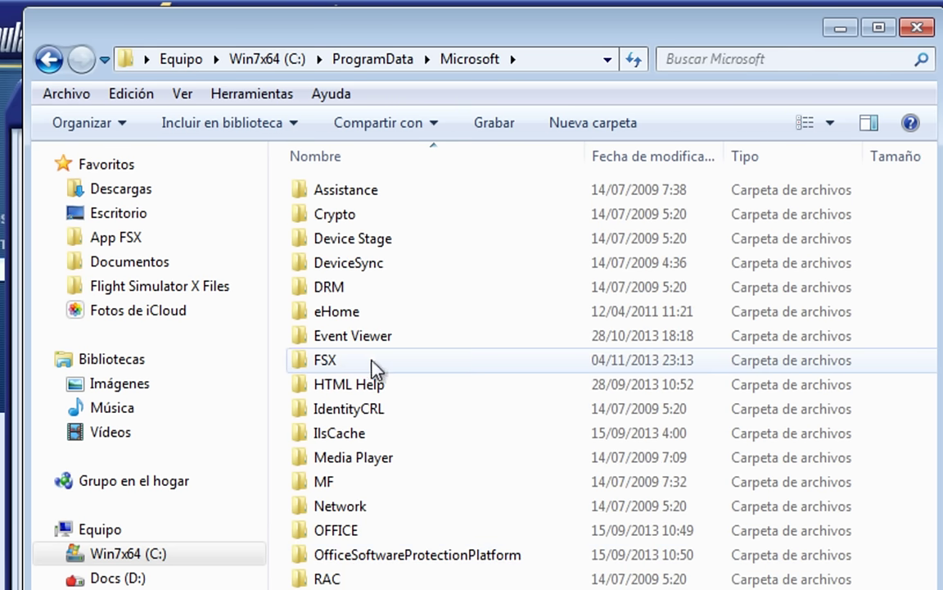
{"action": "double_click", "coordinate": [340, 360]}
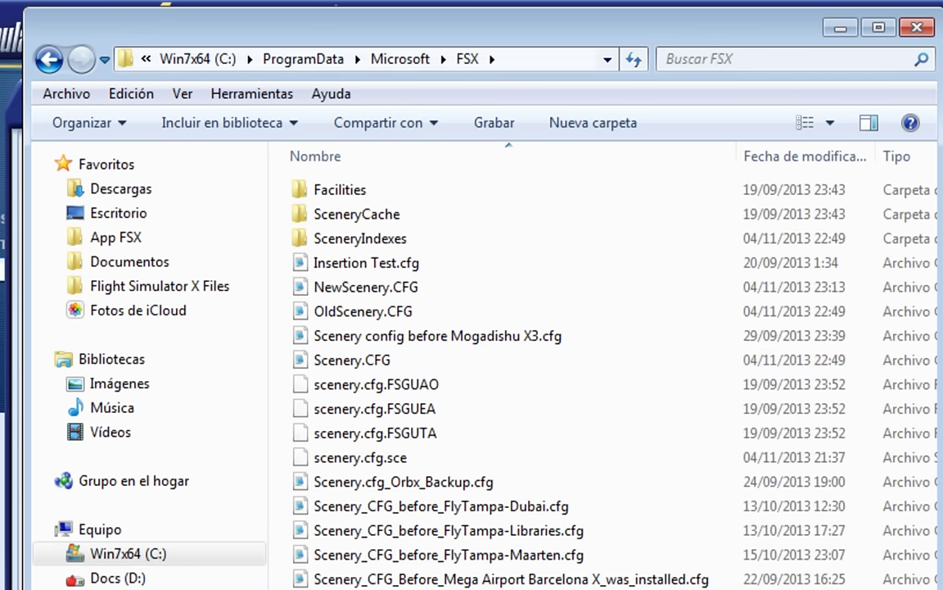
Examine Scenery.CFG and the backup copies left by the Orbx, FlyTampa and Mega Airport installers in the FSX folder
{"action": "left_click", "coordinate": [355, 364]}
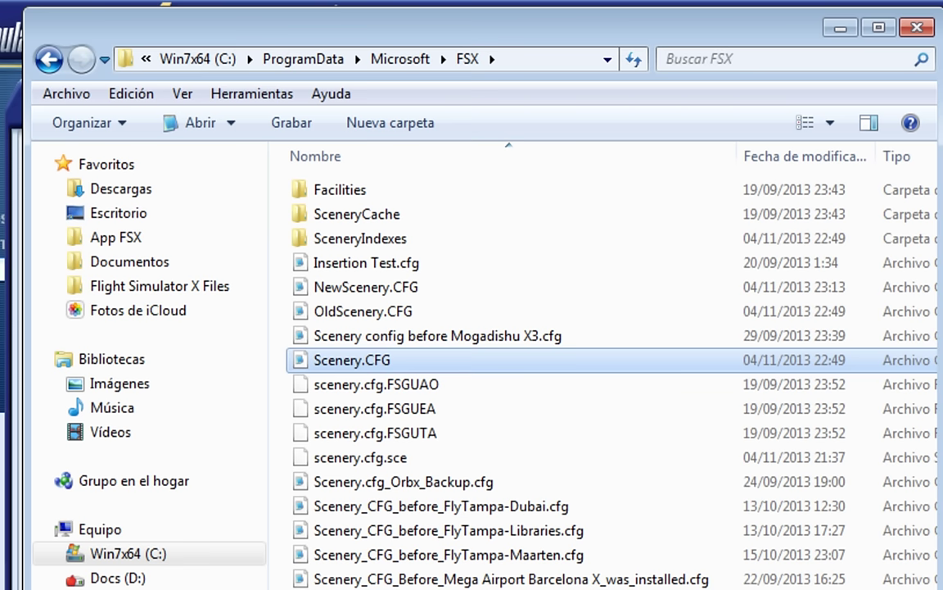
{"action": "left_click", "coordinate": [400, 483]}
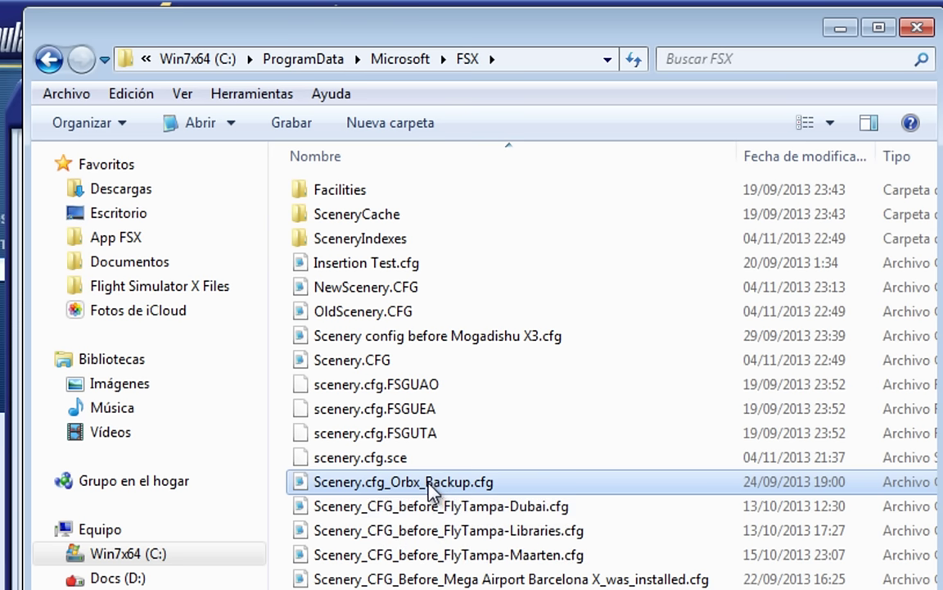
{"action": "left_click", "coordinate": [414, 508]}
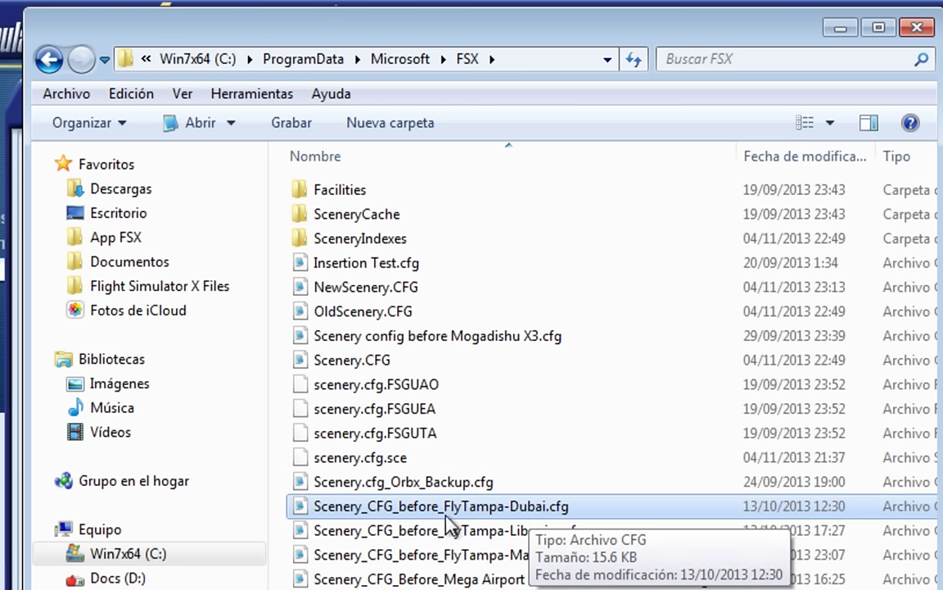
{"action": "left_click", "coordinate": [575, 531]}
{"action": "left_click", "coordinate": [535, 555]}
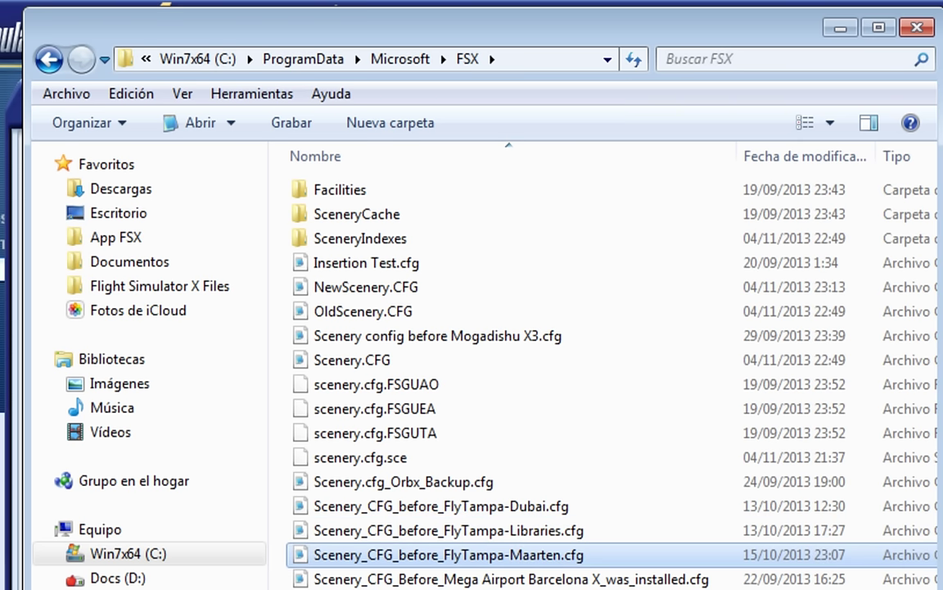
{"action": "left_click", "coordinate": [348, 579]}
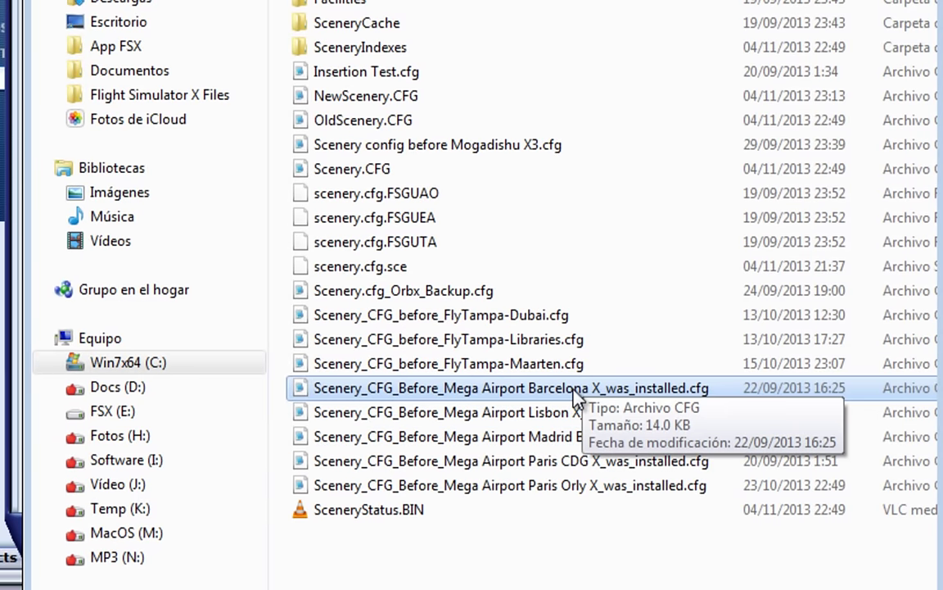
{"action": "left_click", "coordinate": [560, 412]}
{"action": "left_click", "coordinate": [564, 442]}
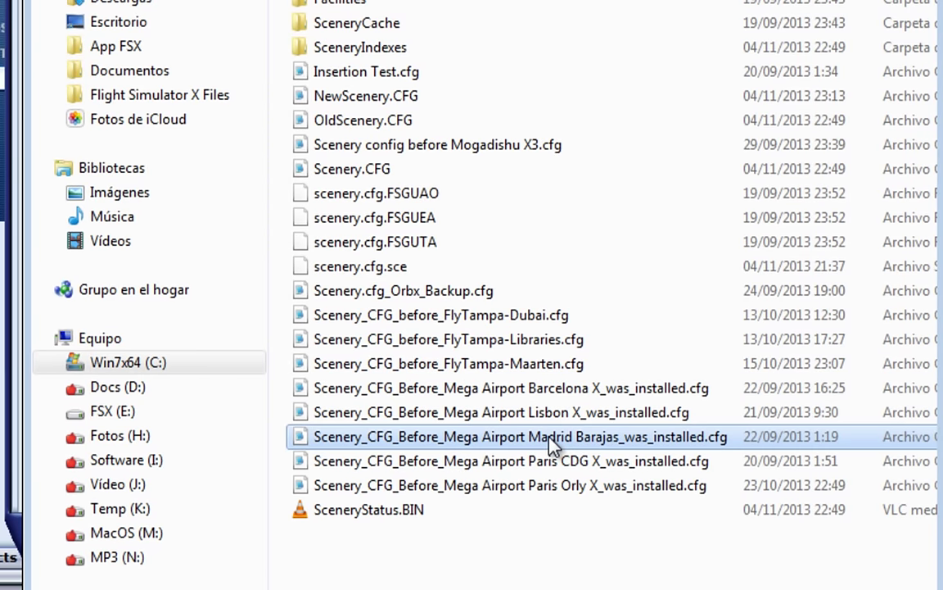
{"action": "left_click", "coordinate": [557, 484]}
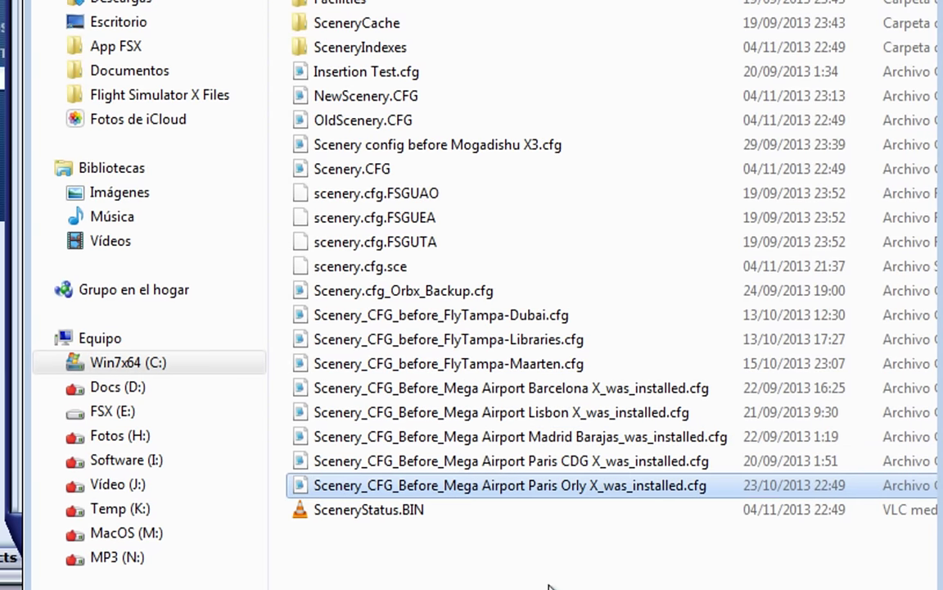
{"action": "left_click", "coordinate": [565, 464]}
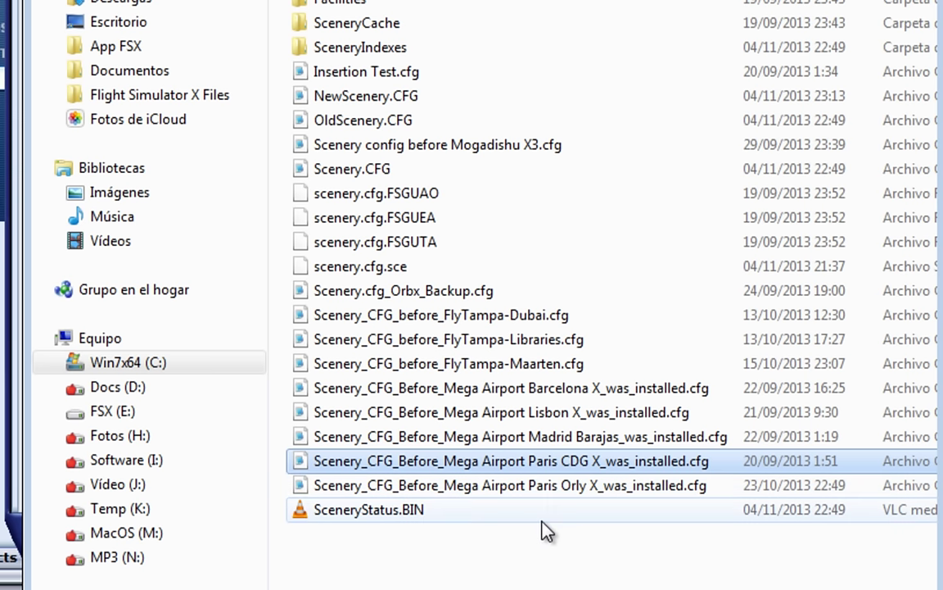
{"action": "left_click", "coordinate": [543, 528]}
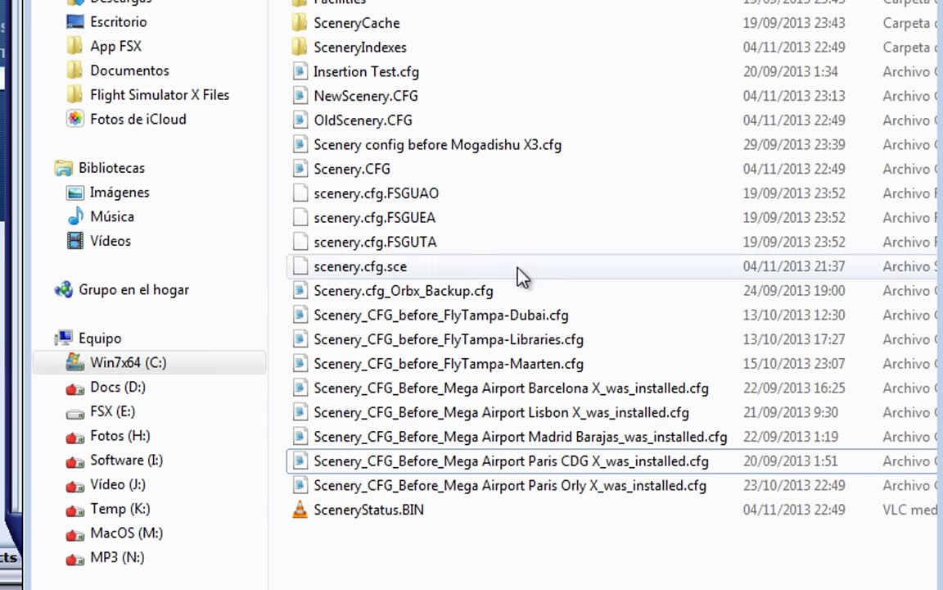
Open Scenery.CFG and compare the titles of its first three areas with the lowest-priority entries in the Flight Simulator X scenery library
{"action": "left_click", "coordinate": [382, 173]}
{"action": "double_click", "coordinate": [351, 175]}
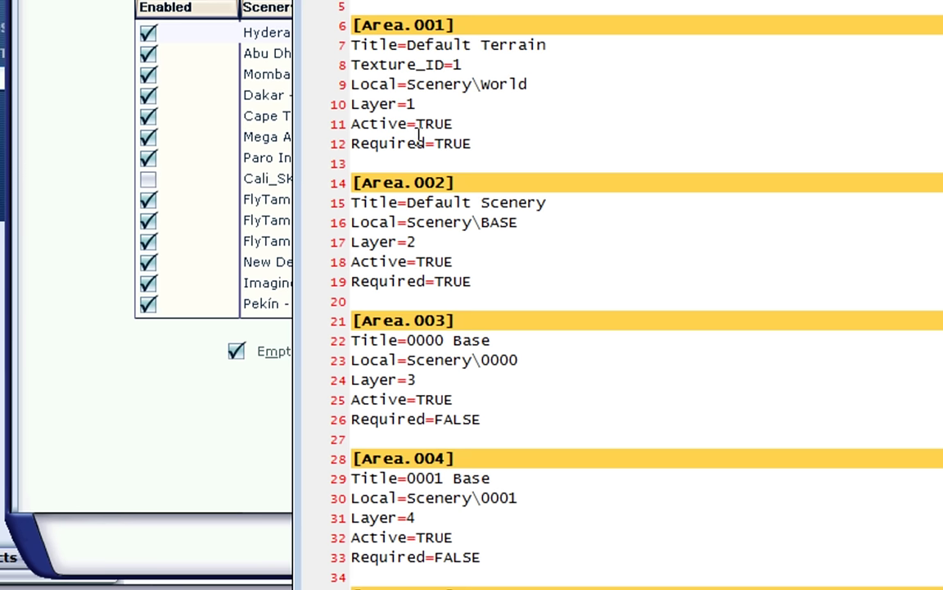
{"action": "left_click_drag", "start_coordinate": [456, 25], "coordinate": [338, 14]}
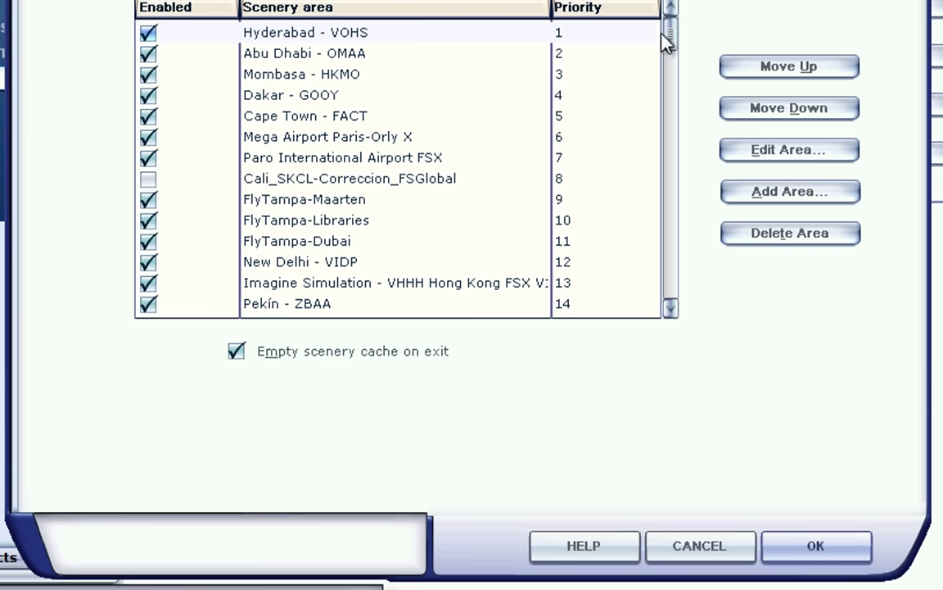
{"action": "left_click_drag", "start_coordinate": [667, 32], "coordinate": [687, 339]}
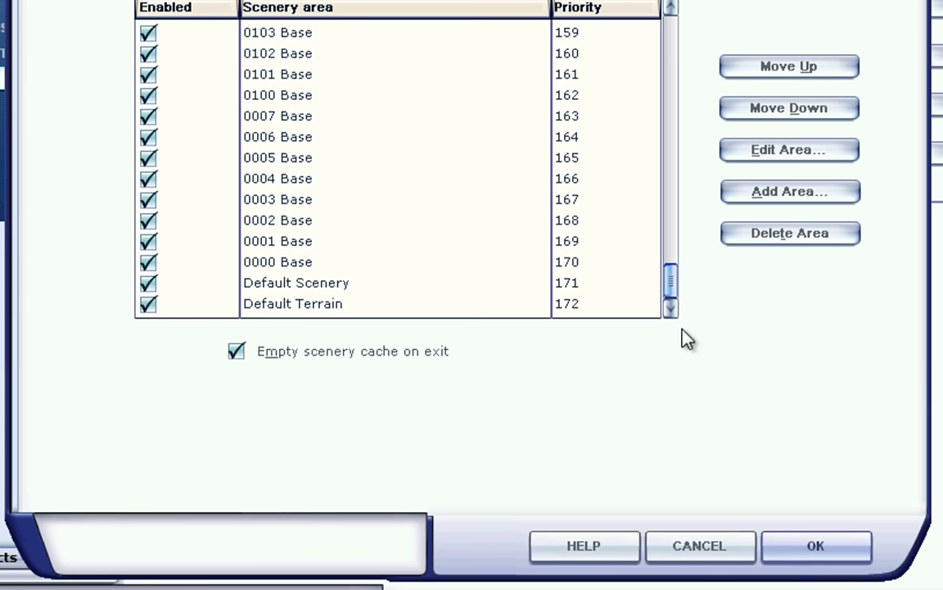
{"action": "left_click", "coordinate": [299, 307]}
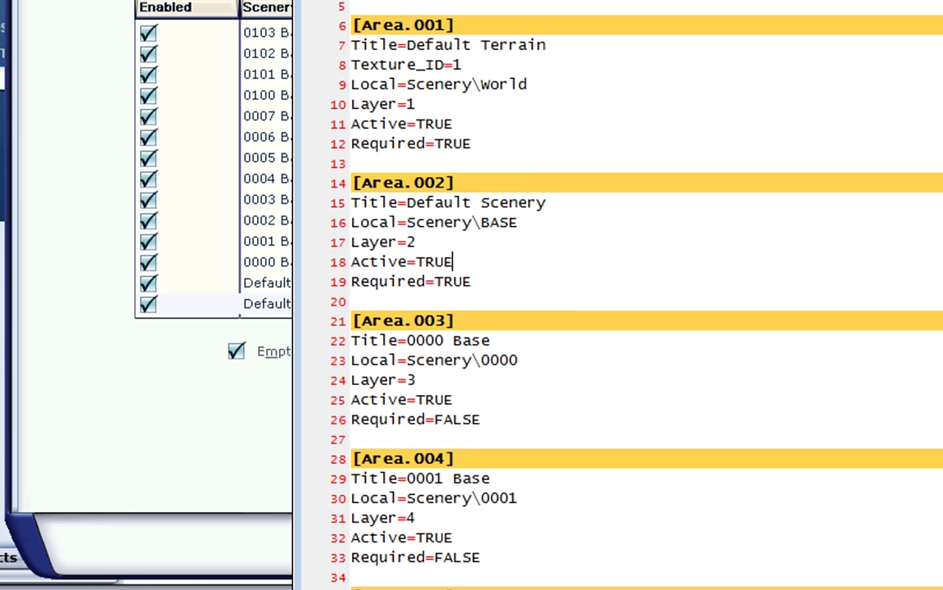
{"action": "left_click_drag", "start_coordinate": [407, 45], "coordinate": [563, 47]}
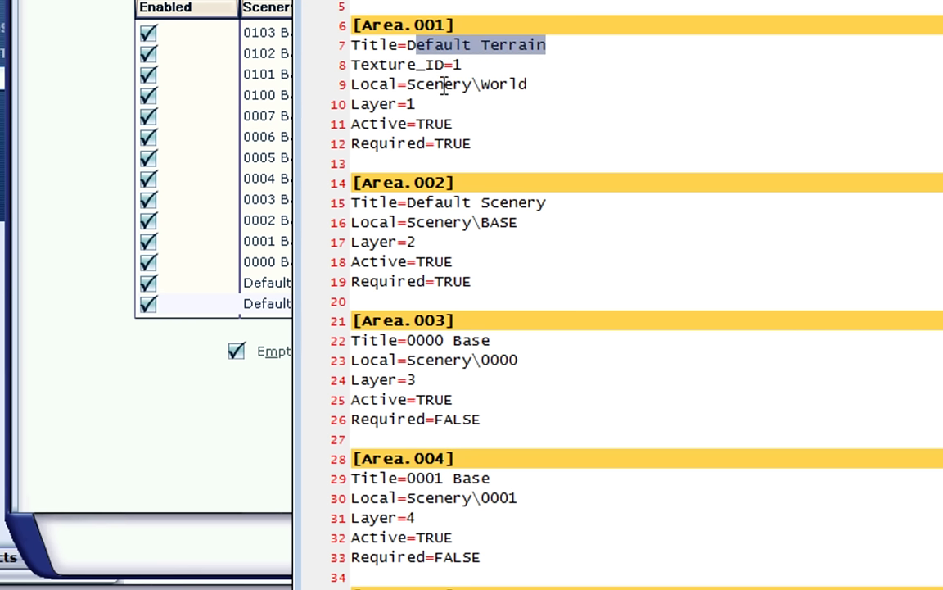
{"action": "left_click_drag", "start_coordinate": [407, 203], "coordinate": [545, 206]}
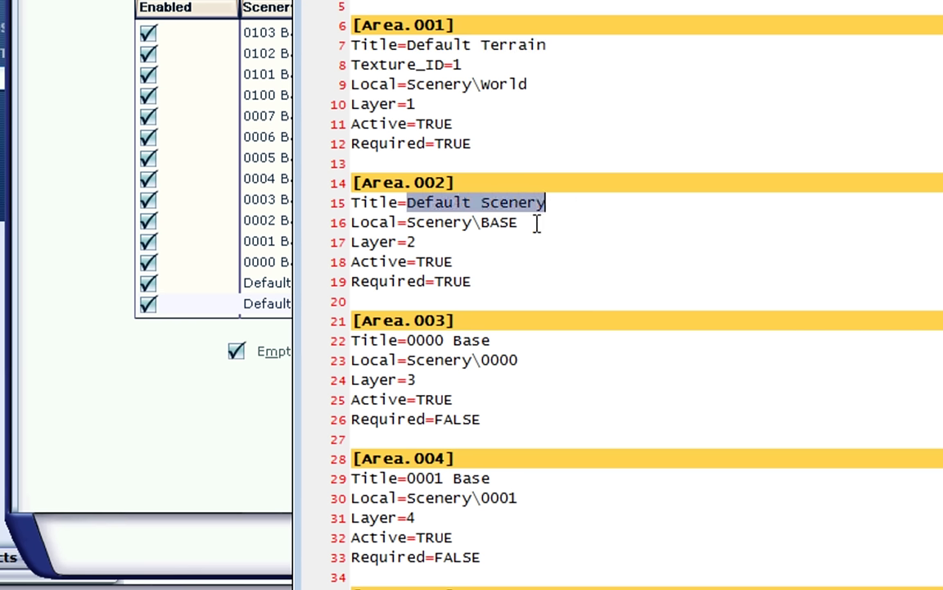
{"action": "left_click_drag", "start_coordinate": [407, 340], "coordinate": [535, 339]}
{"action": "left_click", "coordinate": [100, 386]}
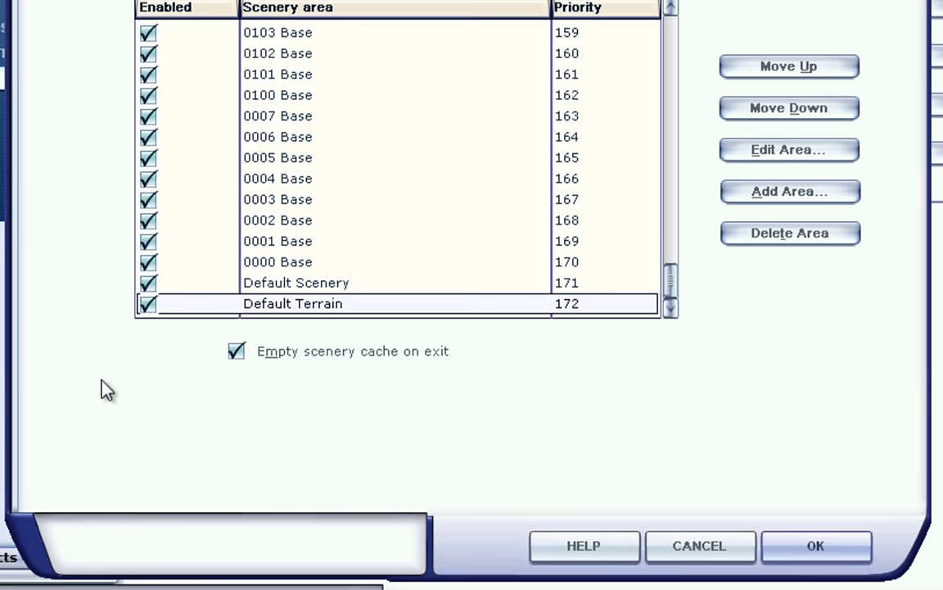
{"action": "left_click", "coordinate": [406, 264]}
Return to Scenery.CFG and examine the Hyderabad, Abu Dhabi and Mombasa area entries at the end of the file
{"action": "key", "text": "alt+Tab"}
{"action": "left_click", "coordinate": [453, 182]}
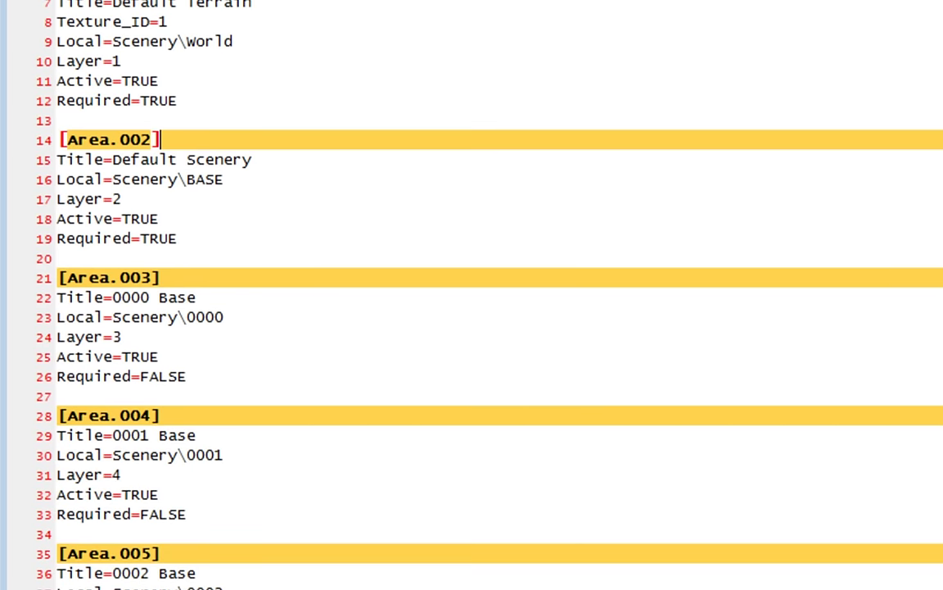
{"action": "key", "text": "super+Down"}
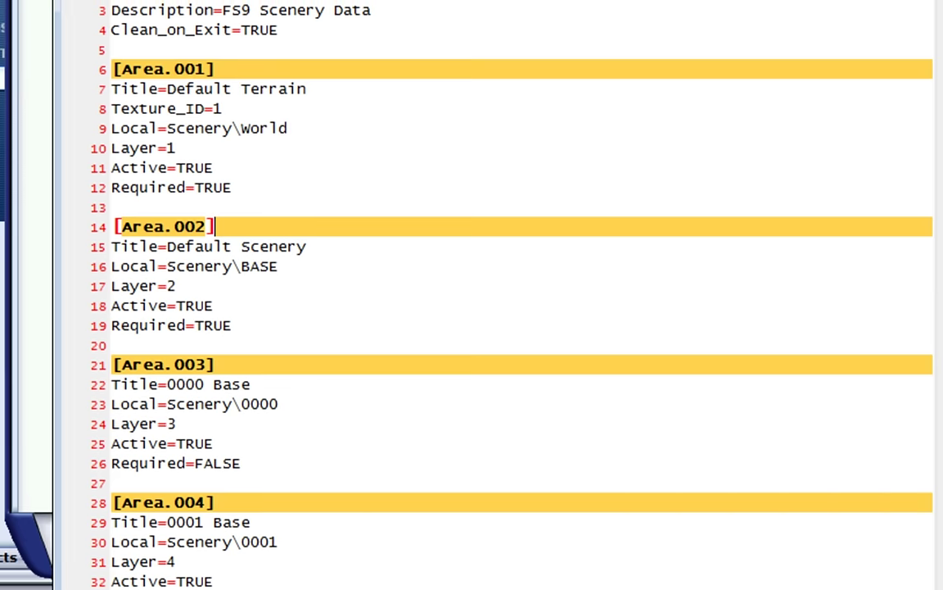
{"action": "left_click_drag", "start_coordinate": [940, 147], "coordinate": [940, 580]}
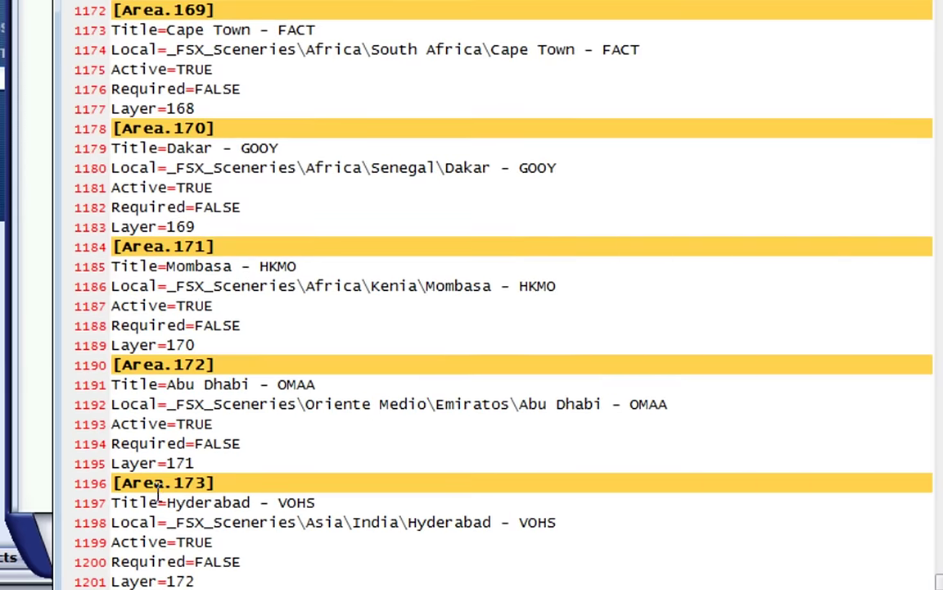
{"action": "double_click", "coordinate": [188, 482]}
{"action": "left_click_drag", "start_coordinate": [167, 502], "coordinate": [305, 505]}
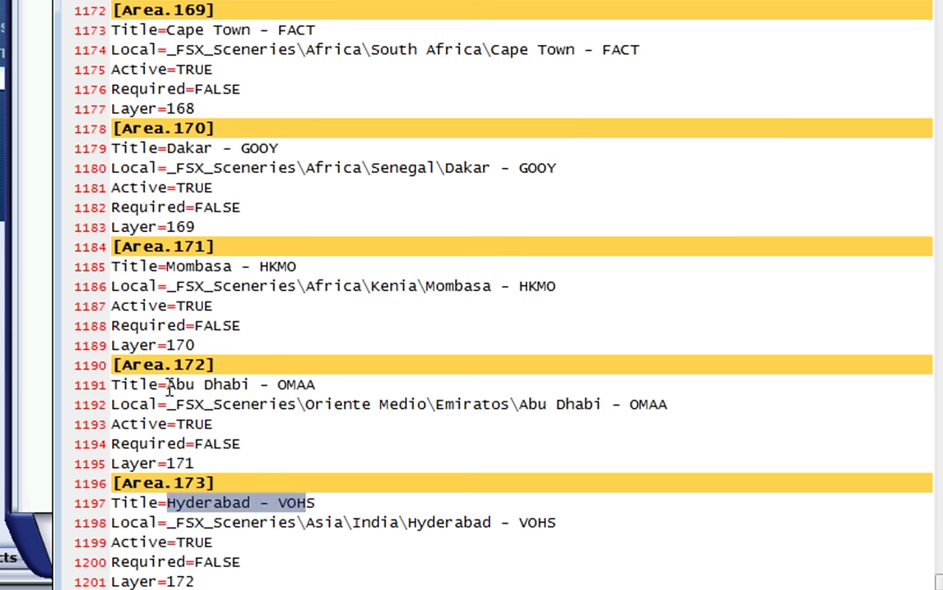
{"action": "left_click_drag", "start_coordinate": [170, 387], "coordinate": [289, 385]}
{"action": "left_click", "coordinate": [158, 247]}
{"action": "left_click_drag", "start_coordinate": [113, 247], "coordinate": [297, 266]}
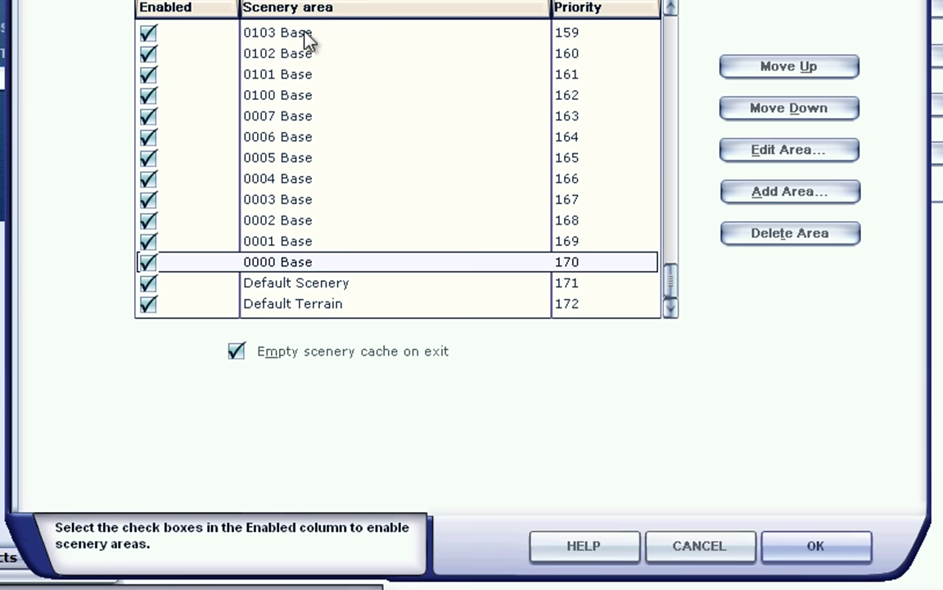
Check the Hyderabad - VOHS, Abu Dhabi - OMAA and Mombasa - HKMO entries at the start of the Flight Simulator X scenery library
{"action": "left_click_drag", "start_coordinate": [674, 294], "coordinate": [679, 21]}
{"action": "left_click", "coordinate": [327, 33]}
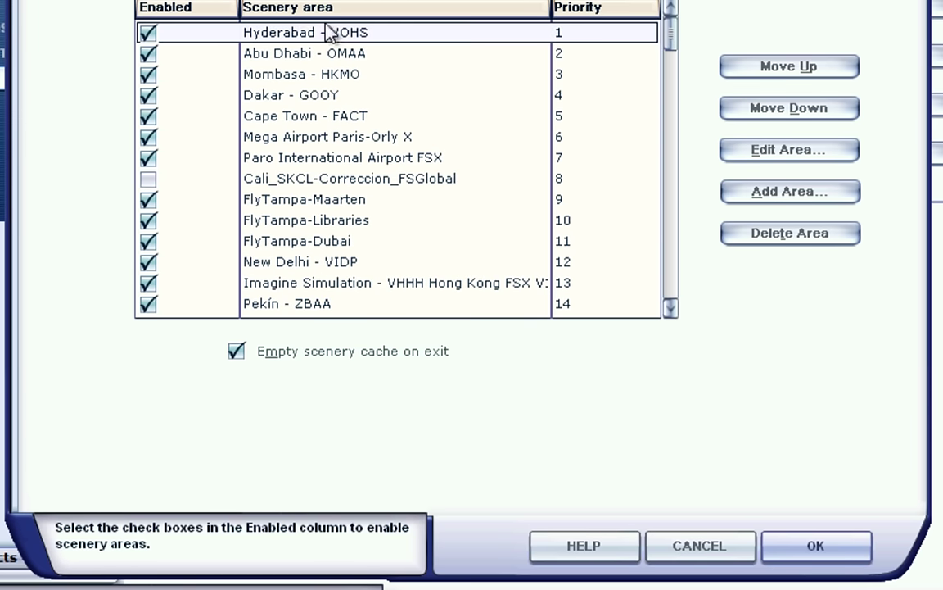
{"action": "left_click", "coordinate": [304, 55]}
{"action": "left_click", "coordinate": [298, 77]}
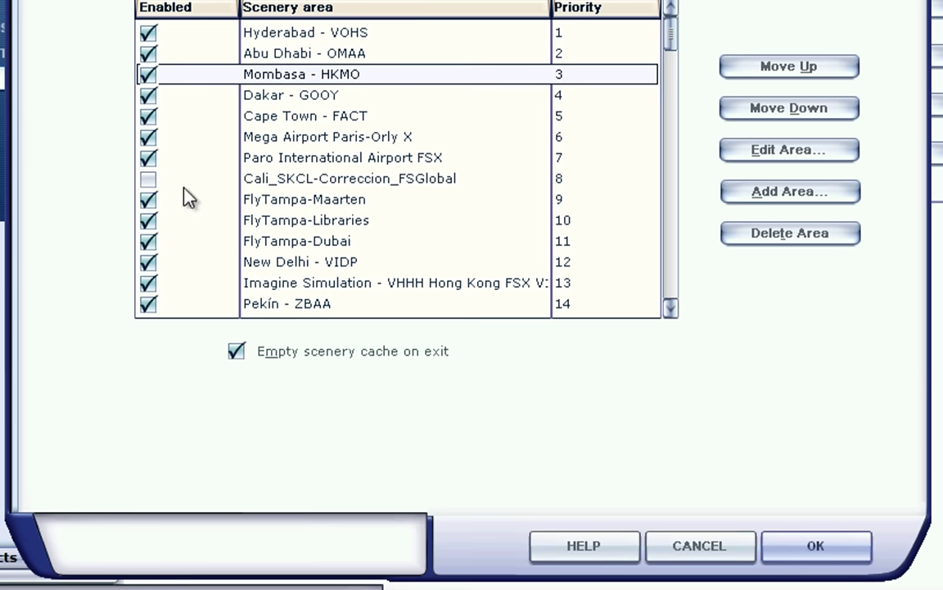
Select Cali_SKCL-Correccion_FSGlobal in the scenery library and find the Active line of its area in Scenery.CFG
{"action": "left_click", "coordinate": [392, 179]}
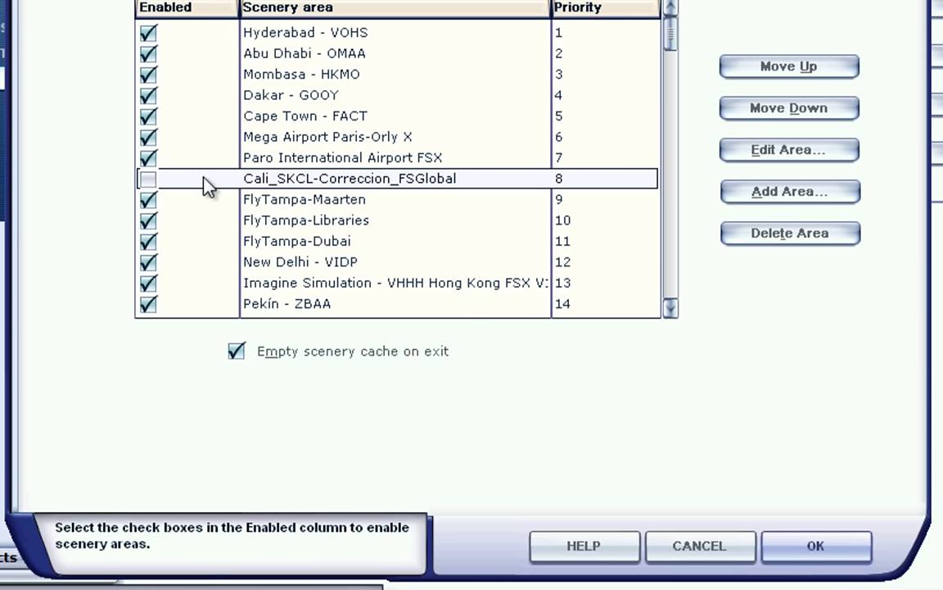
{"action": "key", "text": "alt+Tab"}
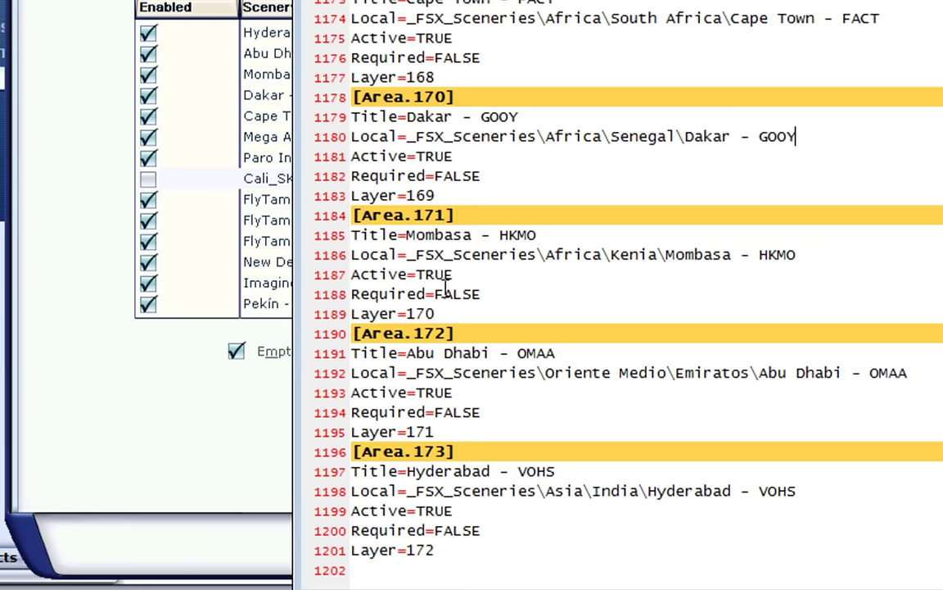
{"action": "scroll", "coordinate": [458, 295], "scroll_direction": "up", "scroll_amount": 8}
{"action": "scroll", "coordinate": [489, 291], "scroll_direction": "up", "scroll_amount": 9}
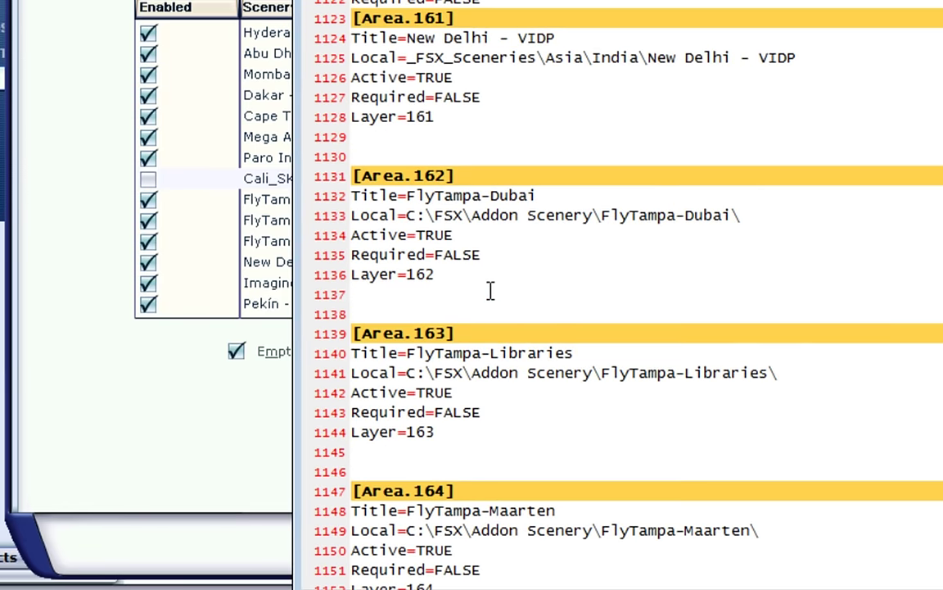
{"action": "scroll", "coordinate": [490, 291], "scroll_direction": "up", "scroll_amount": 2}
{"action": "scroll", "coordinate": [490, 290], "scroll_direction": "down", "scroll_amount": 4}
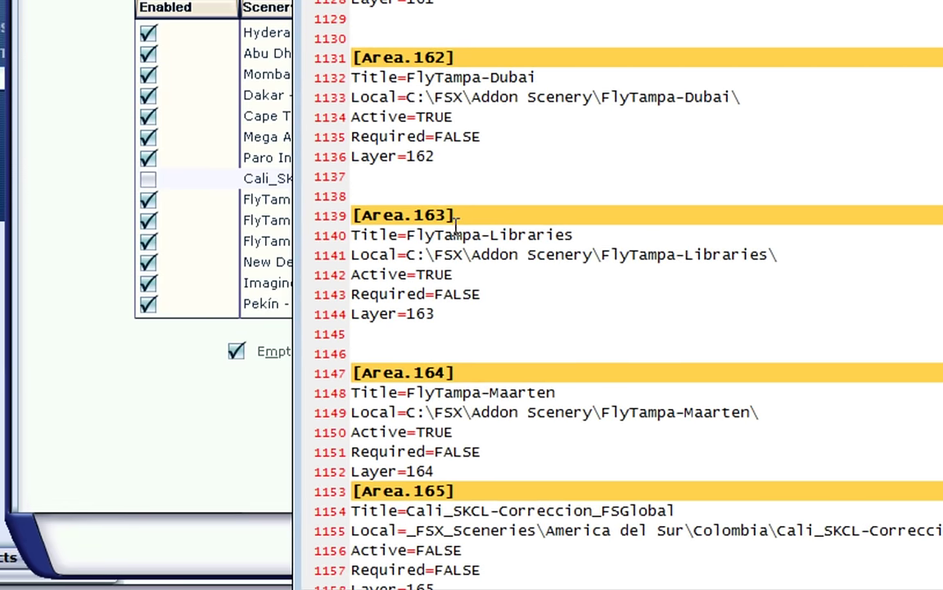
{"action": "scroll", "coordinate": [442, 311], "scroll_direction": "down", "scroll_amount": 3}
{"action": "left_click_drag", "start_coordinate": [364, 373], "coordinate": [492, 366]}
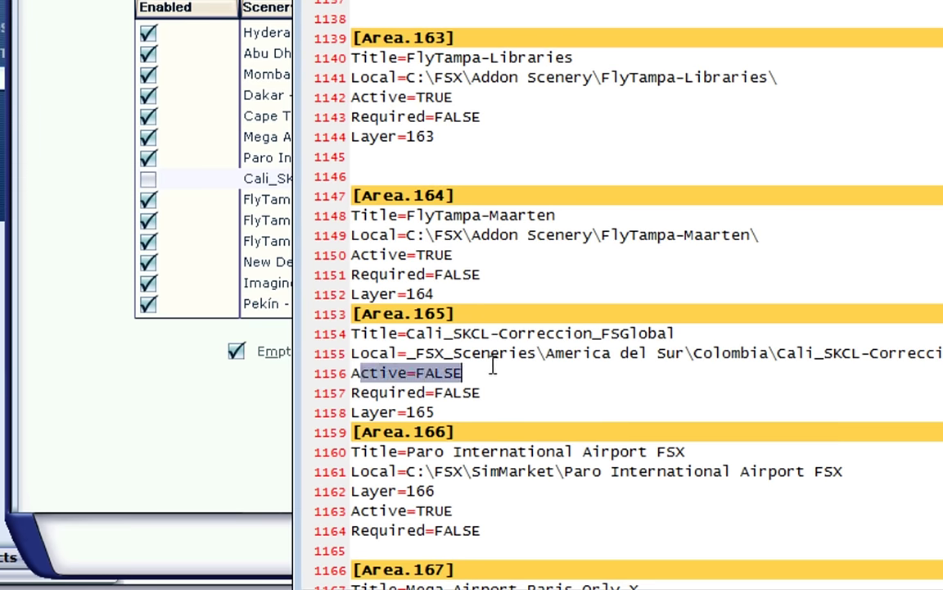
Compare the Active and Required lines of the FlyTampa-Maarten and Cali areas with those of the first default areas in Scenery.CFG
{"action": "left_click_drag", "start_coordinate": [474, 256], "coordinate": [351, 255]}
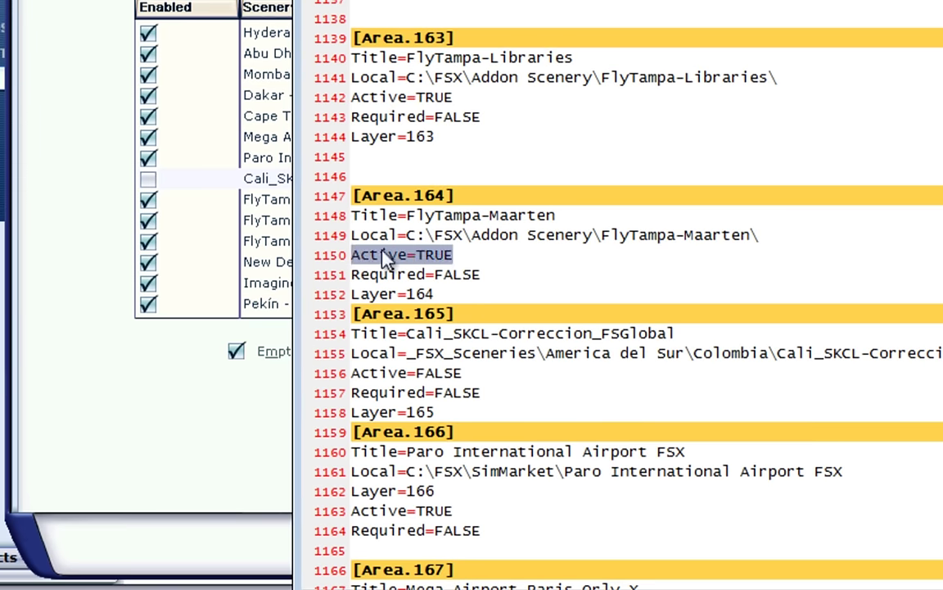
{"action": "left_click_drag", "start_coordinate": [434, 392], "coordinate": [351, 392]}
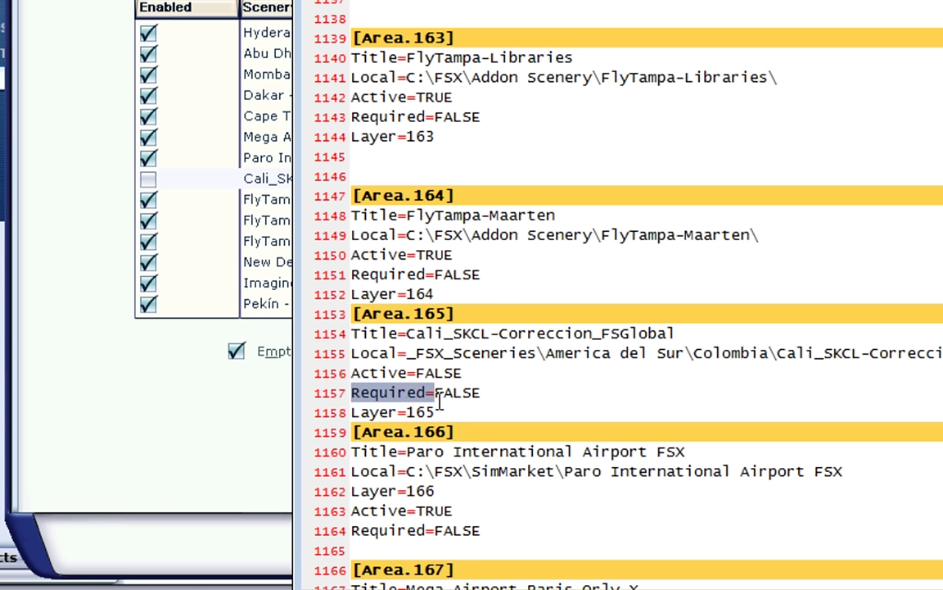
{"action": "left_click", "coordinate": [483, 393]}
{"action": "left_click_drag", "start_coordinate": [483, 392], "coordinate": [439, 386]}
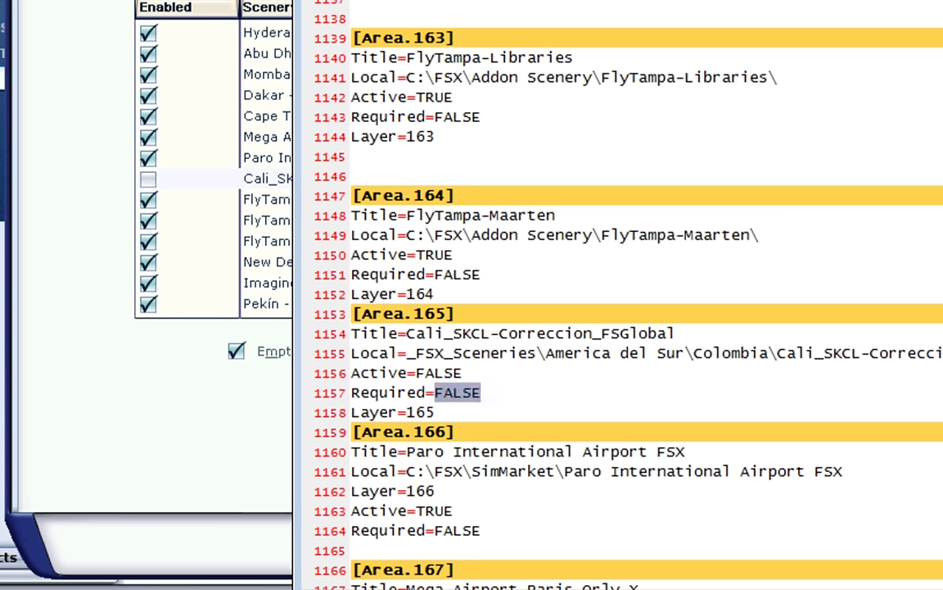
{"action": "key", "text": "ctrl+Home"}
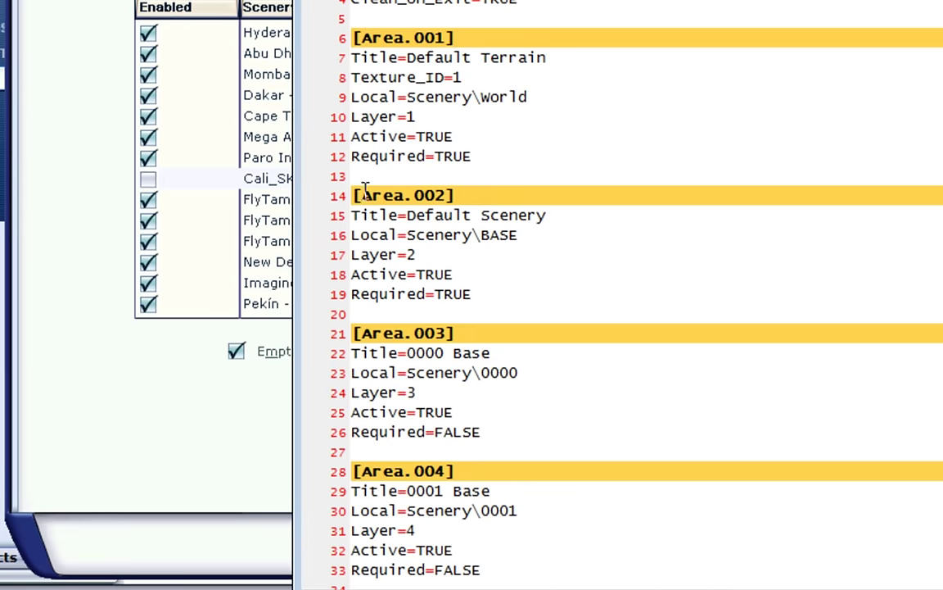
{"action": "left_click_drag", "start_coordinate": [280, 136], "coordinate": [279, 155]}
{"action": "left_click", "coordinate": [524, 254]}
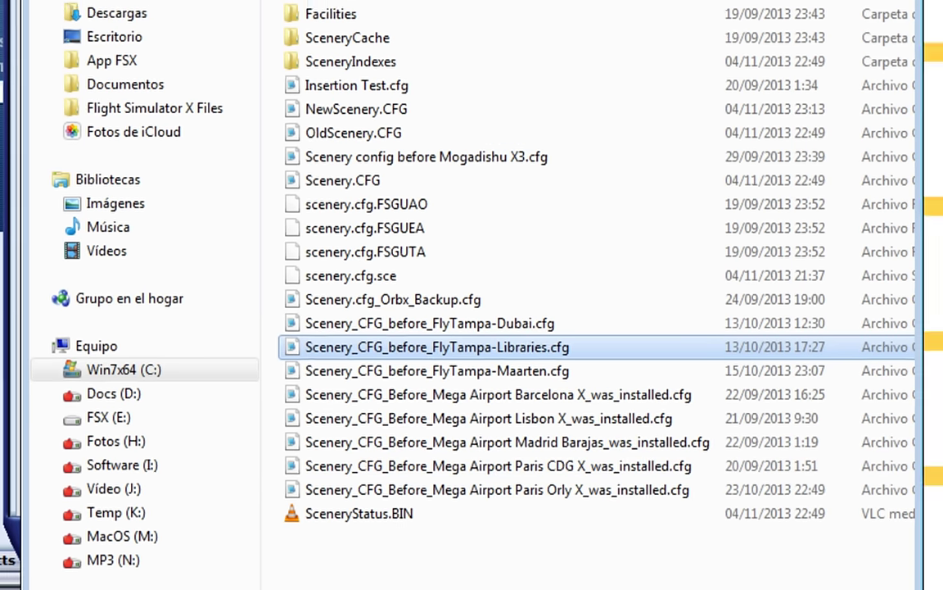
Browse the C: drive to the personal profile folder inside Usuarios and select its AppData folder
{"action": "left_click", "coordinate": [259, 0]}
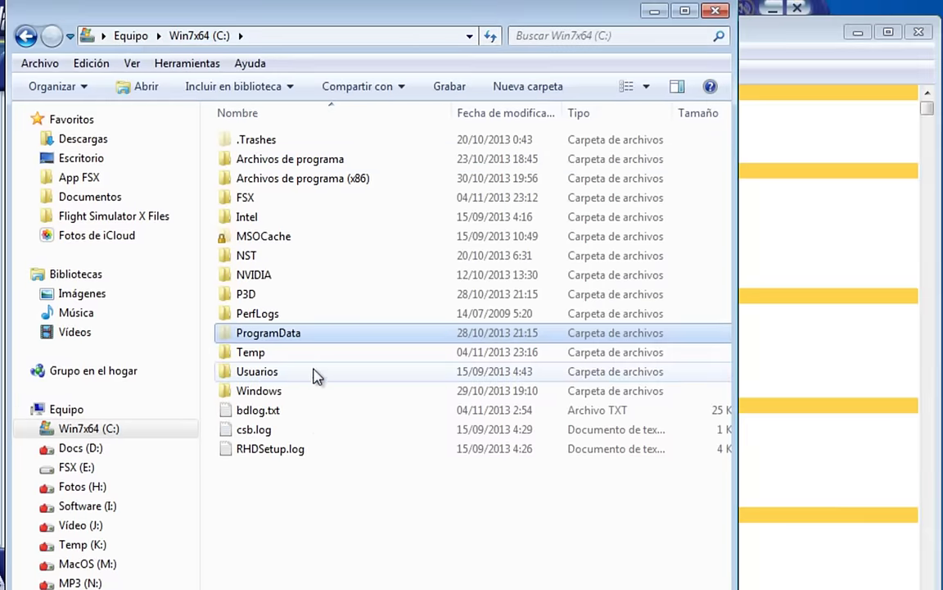
{"action": "left_click", "coordinate": [223, 372]}
{"action": "double_click", "coordinate": [257, 371]}
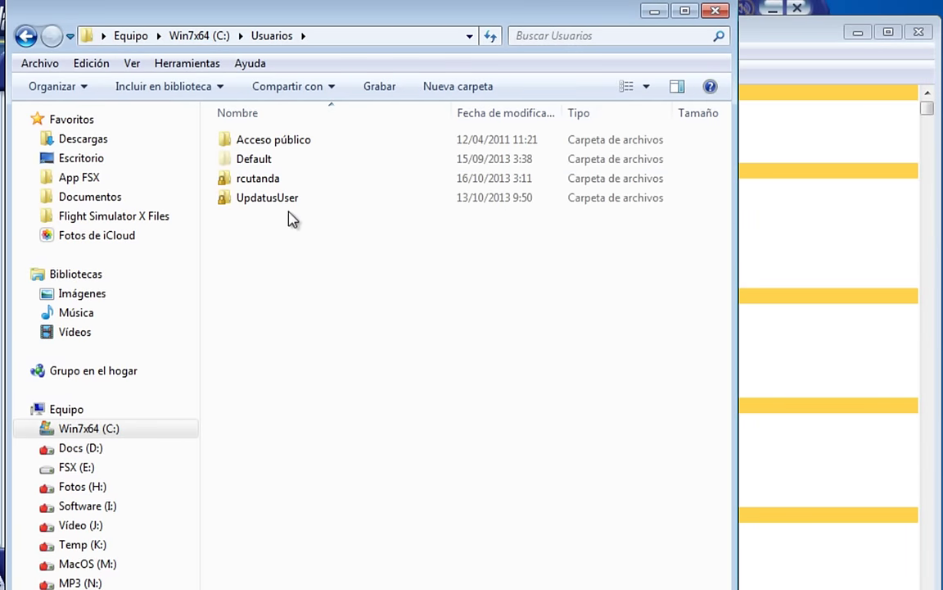
{"action": "left_click", "coordinate": [271, 182]}
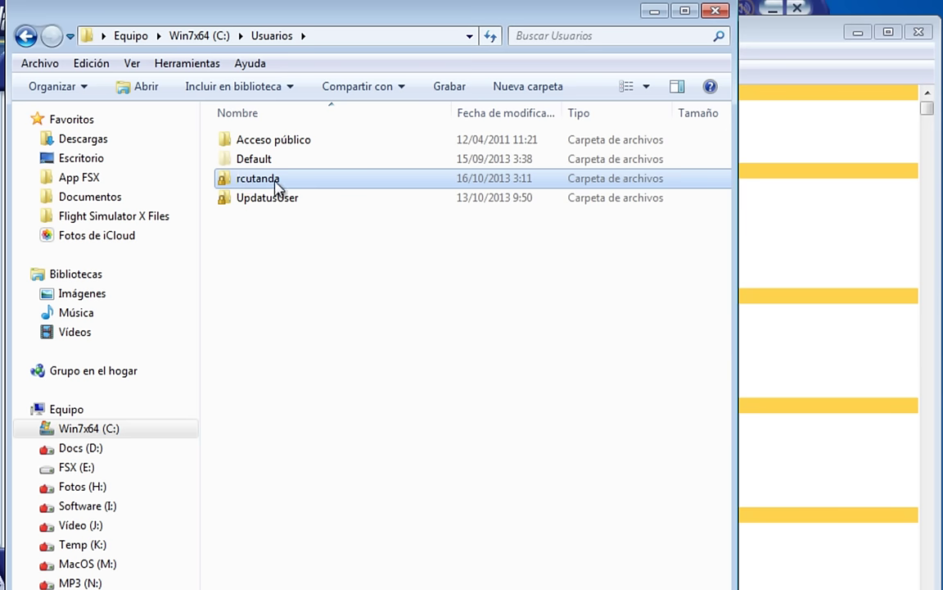
{"action": "double_click", "coordinate": [276, 183]}
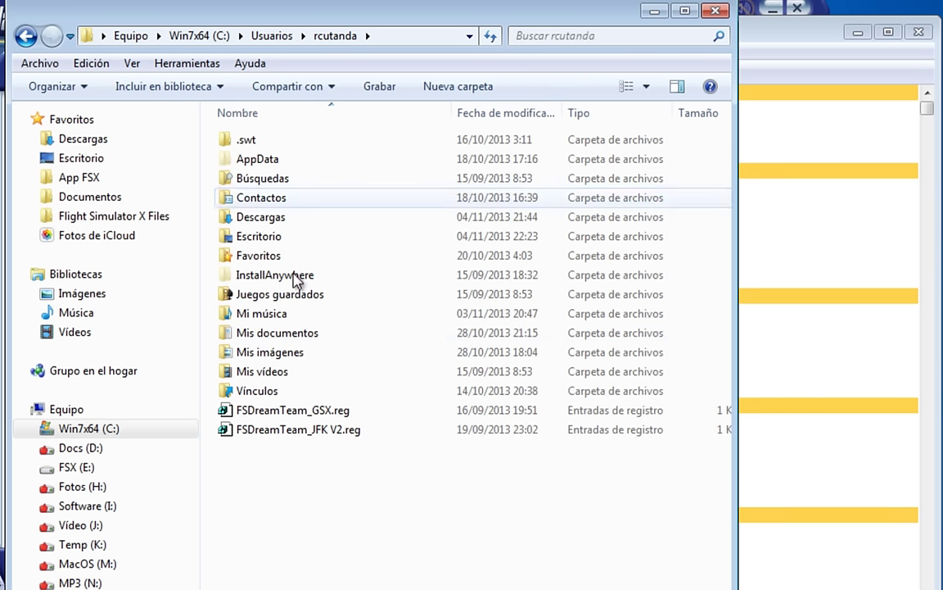
{"action": "left_click", "coordinate": [275, 158]}
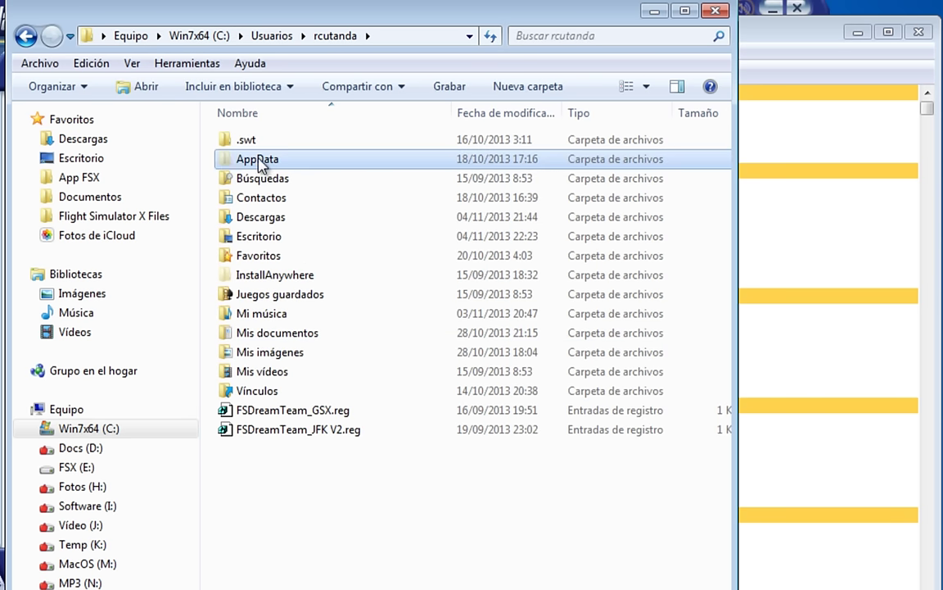
Check the option for showing hidden files, folders and drives in the folder options, and close them without applying changes
{"action": "mouse_move", "coordinate": [278, 162]}
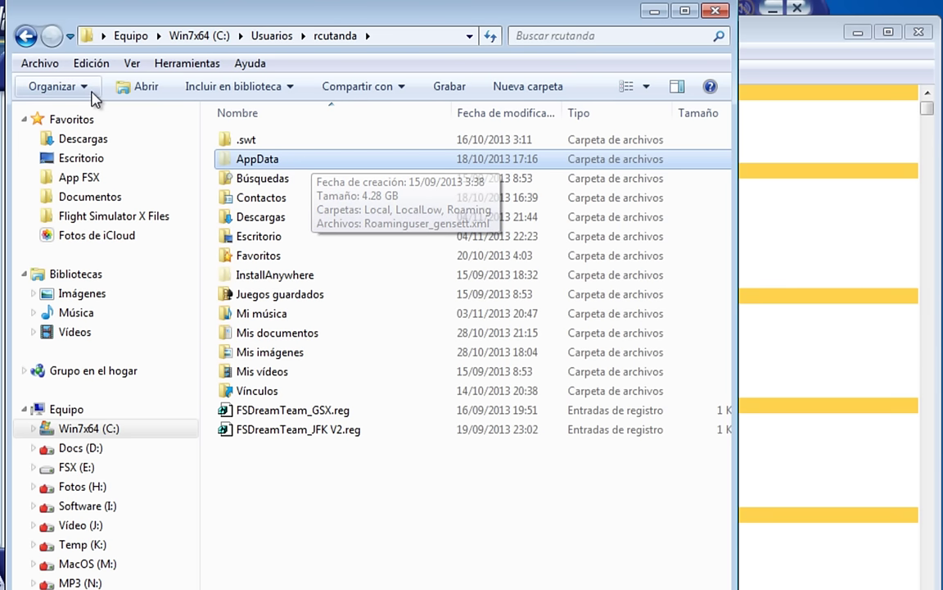
{"action": "left_click", "coordinate": [43, 88]}
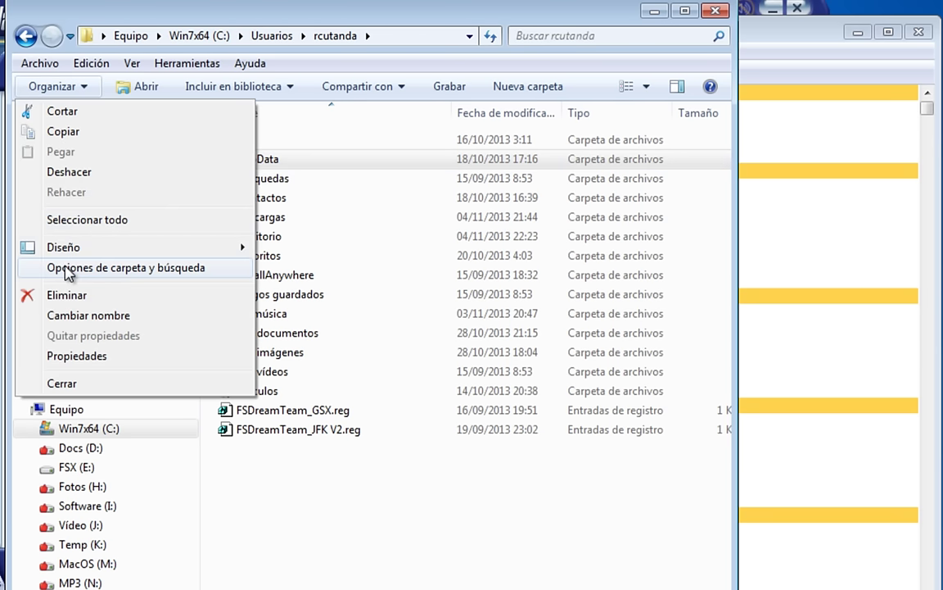
{"action": "left_click", "coordinate": [65, 268]}
{"action": "left_click", "coordinate": [100, 112]}
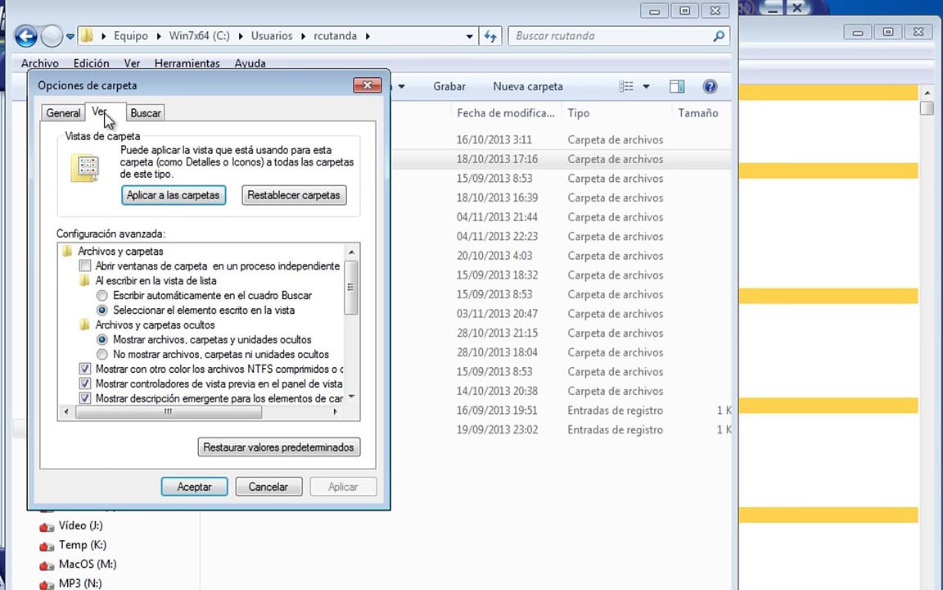
{"action": "left_click", "coordinate": [144, 339]}
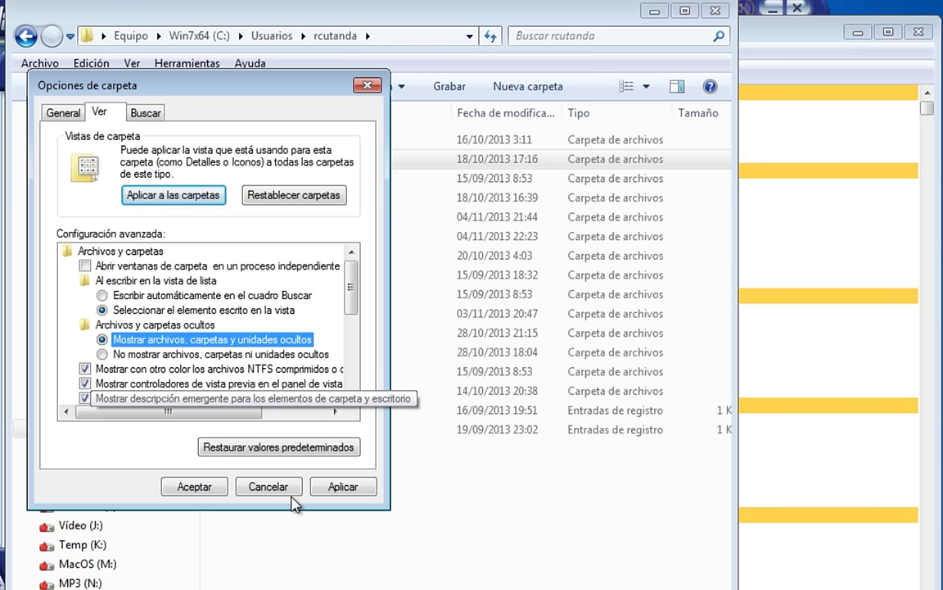
{"action": "left_click", "coordinate": [273, 491]}
Open the Roaming\Microsoft\FSX folder inside AppData
{"action": "double_click", "coordinate": [258, 162]}
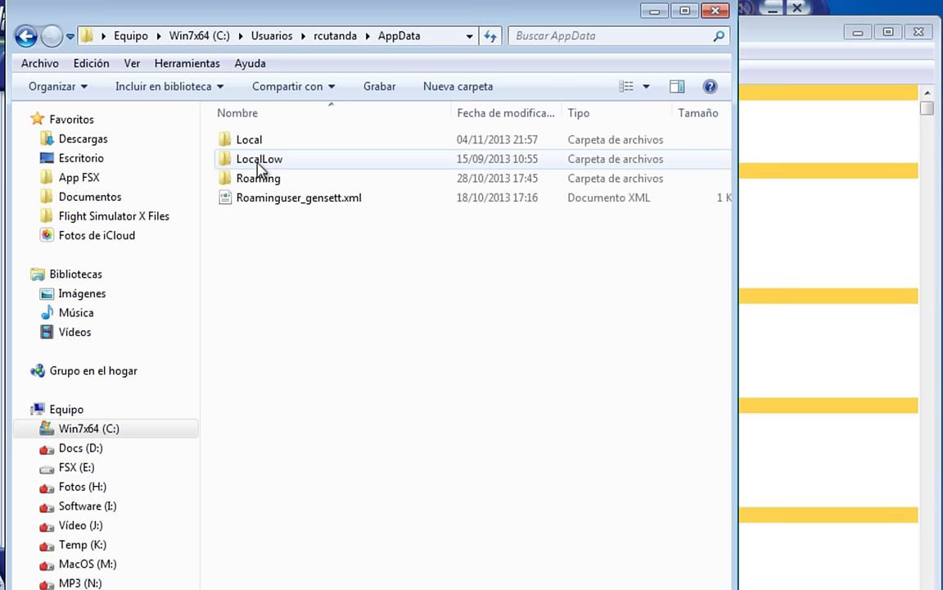
{"action": "left_click", "coordinate": [256, 180]}
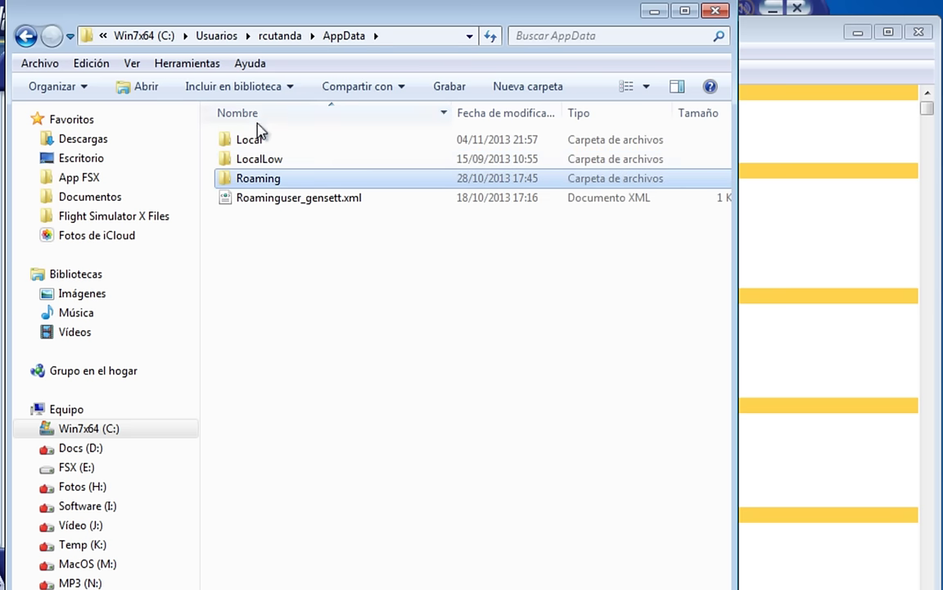
{"action": "double_click", "coordinate": [270, 180]}
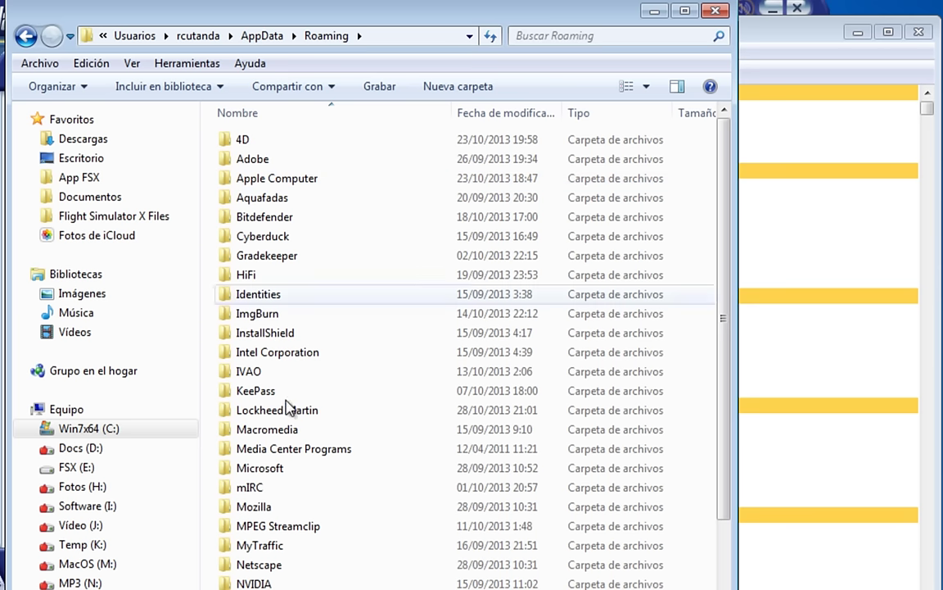
{"action": "double_click", "coordinate": [275, 472]}
{"action": "left_click", "coordinate": [270, 276]}
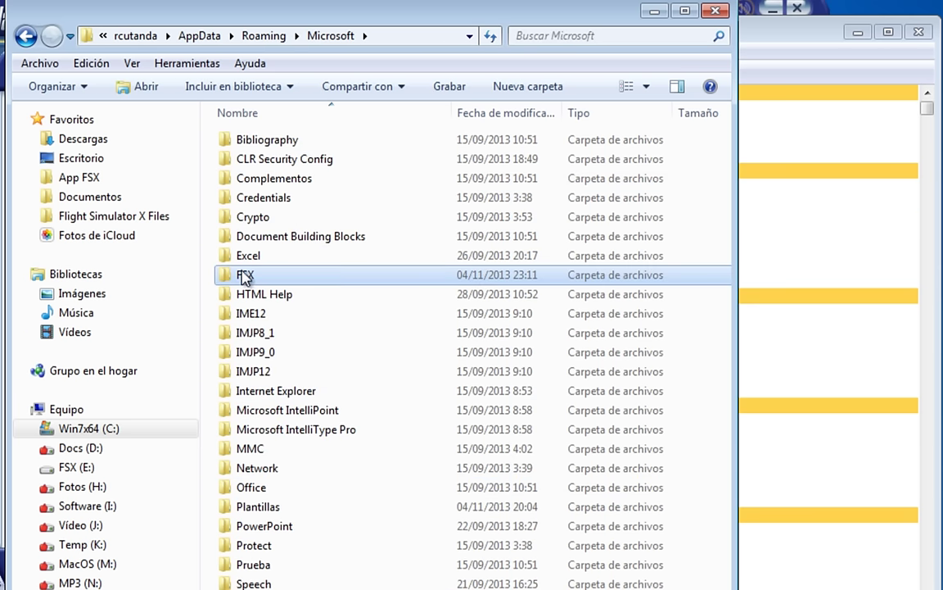
{"action": "double_click", "coordinate": [244, 276]}
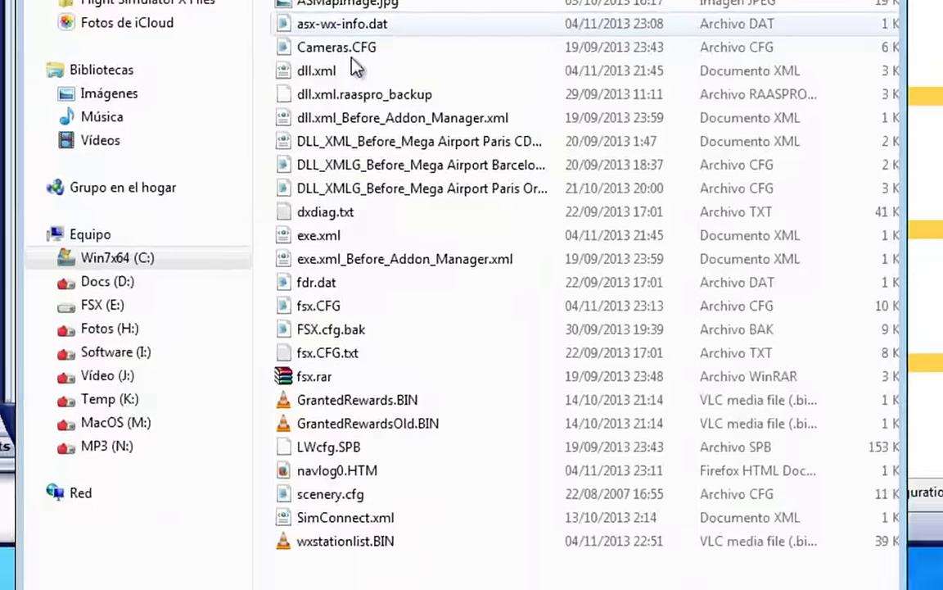
Open the scenery.cfg in this folder, examine the Edwards_AFB and Addon Scenery areas at its end, and close the file
{"action": "left_click", "coordinate": [331, 496]}
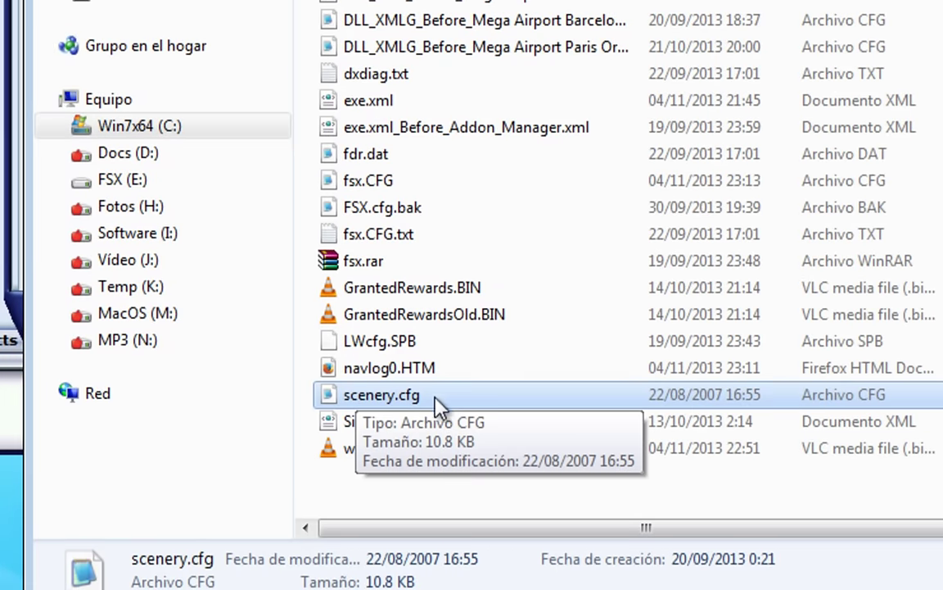
{"action": "double_click", "coordinate": [381, 398]}
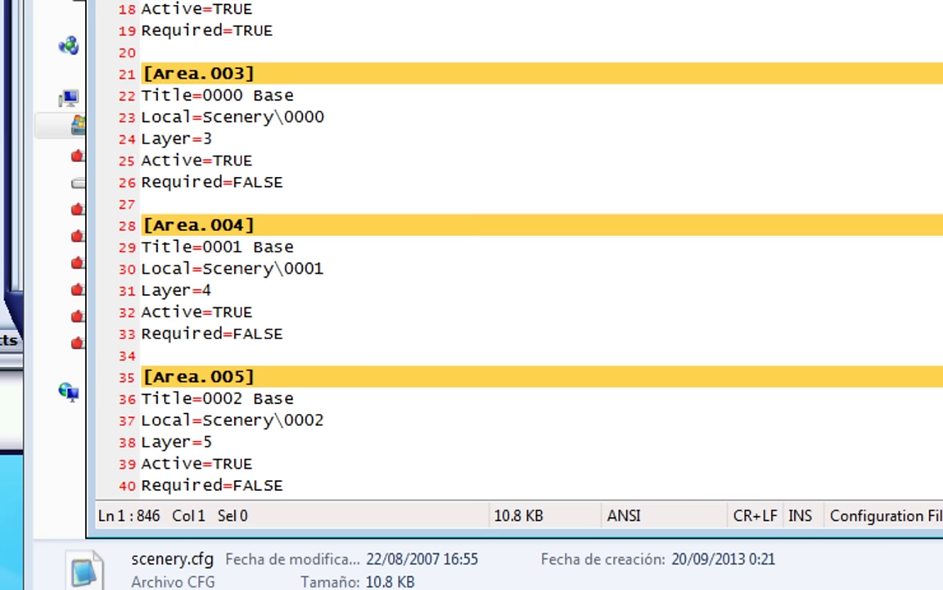
{"action": "scroll", "coordinate": [473, 246], "scroll_direction": "down", "scroll_amount": 20}
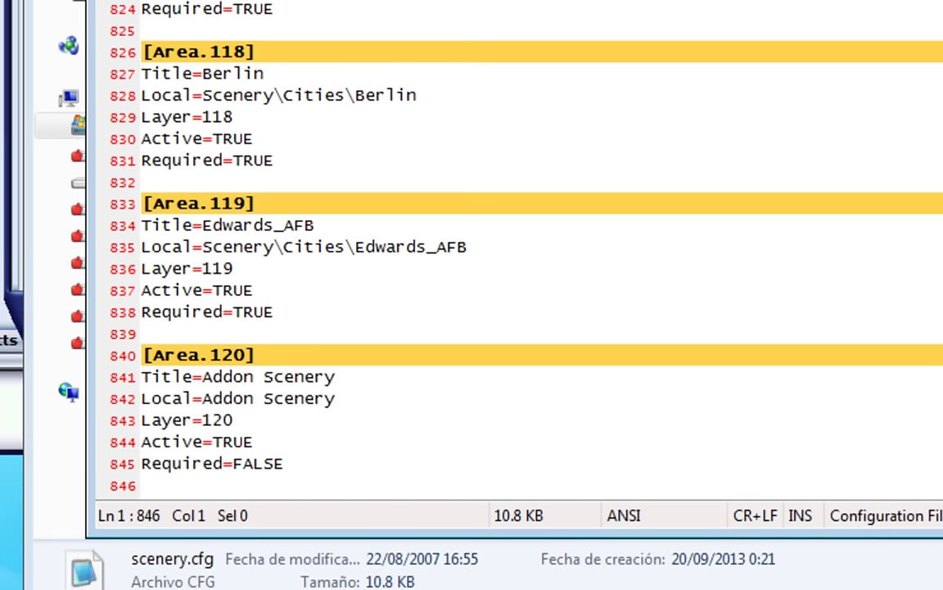
{"action": "left_click", "coordinate": [203, 225]}
{"action": "double_click", "coordinate": [221, 224]}
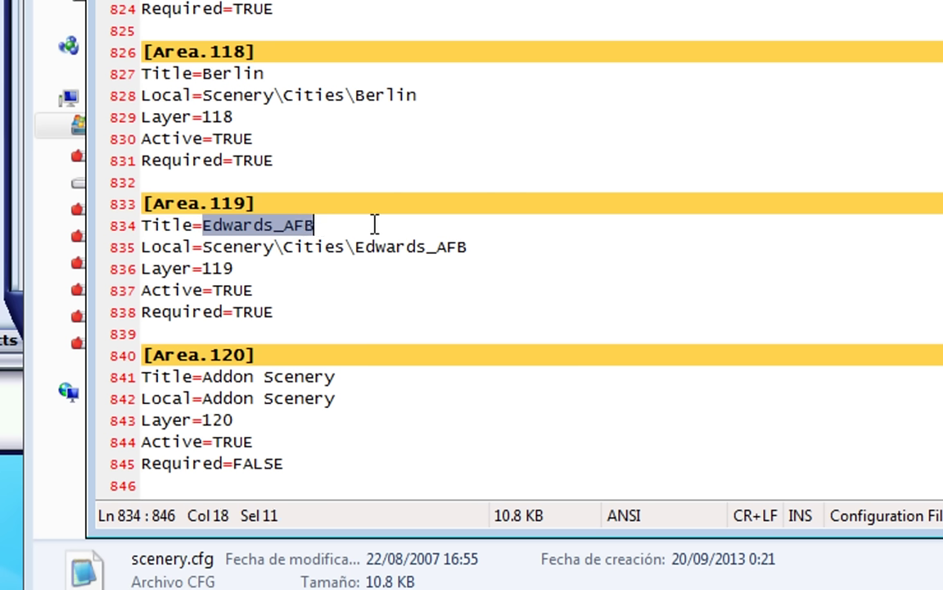
{"action": "left_click", "coordinate": [214, 377]}
{"action": "left_click", "coordinate": [368, 376], "text": "shift"}
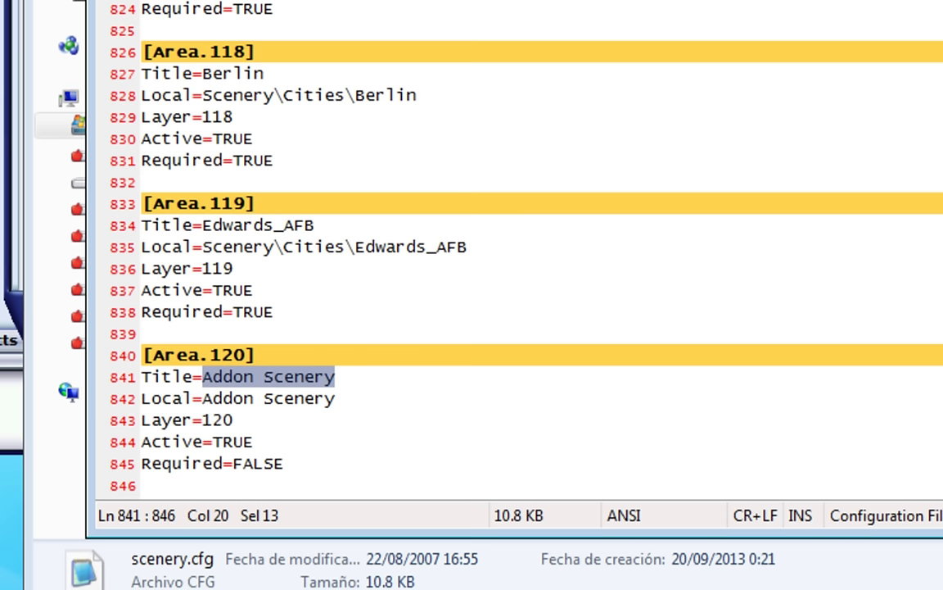
{"action": "key", "text": "alt+F4"}
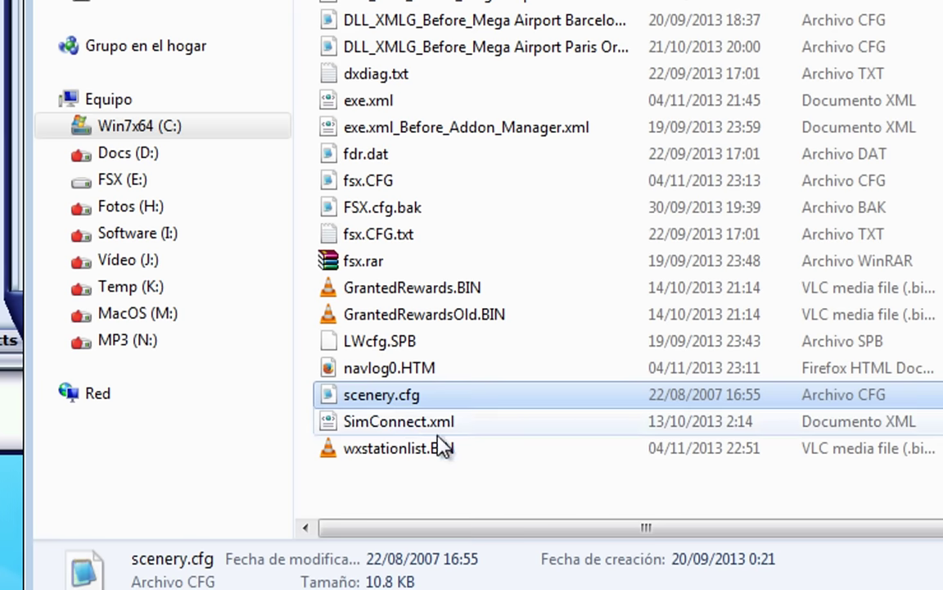
Copy scenery.cfg from the Roaming\Microsoft\FSX folder
{"action": "right_click", "coordinate": [382, 405]}
{"action": "left_click", "coordinate": [479, 263]}
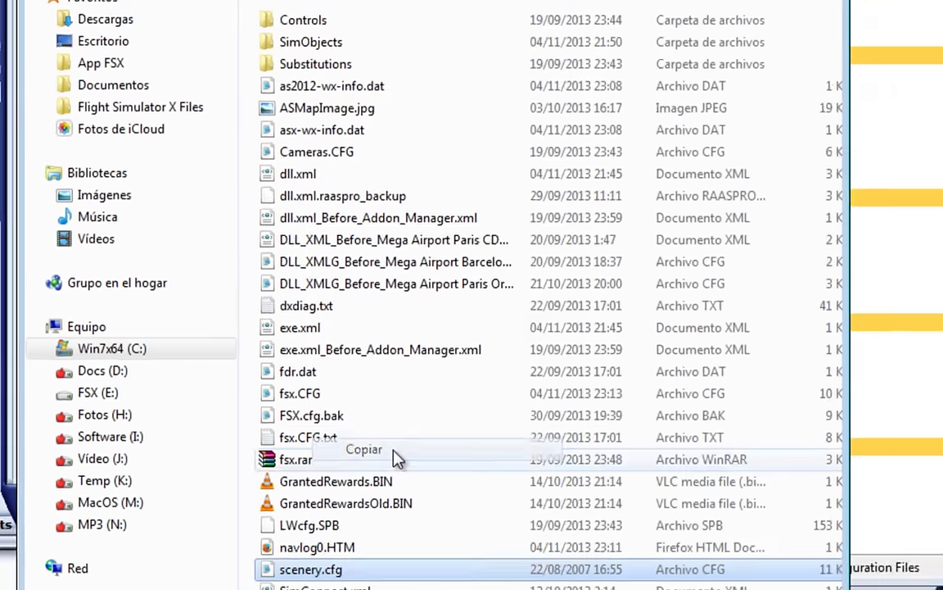
{"action": "left_click", "coordinate": [676, 27]}
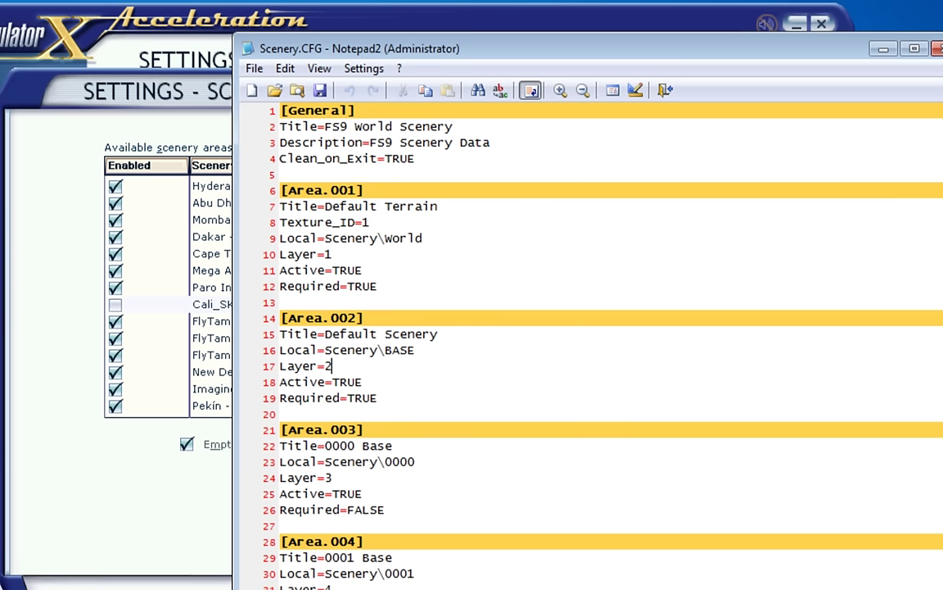
{"action": "key", "text": "alt+Tab"}
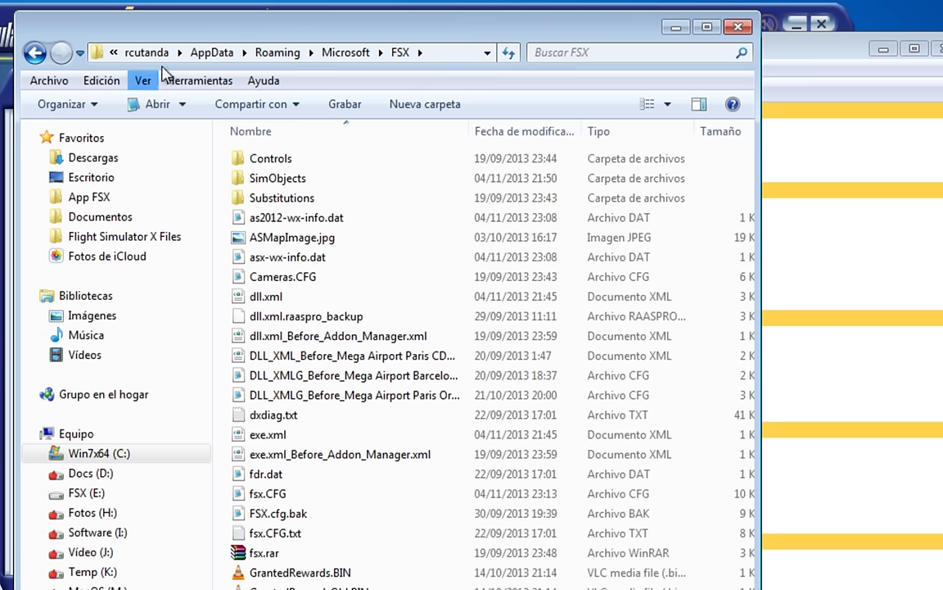
Open the C:\ProgramData\Microsoft\FSX folder
{"action": "left_click", "coordinate": [119, 434]}
{"action": "left_click", "coordinate": [120, 453]}
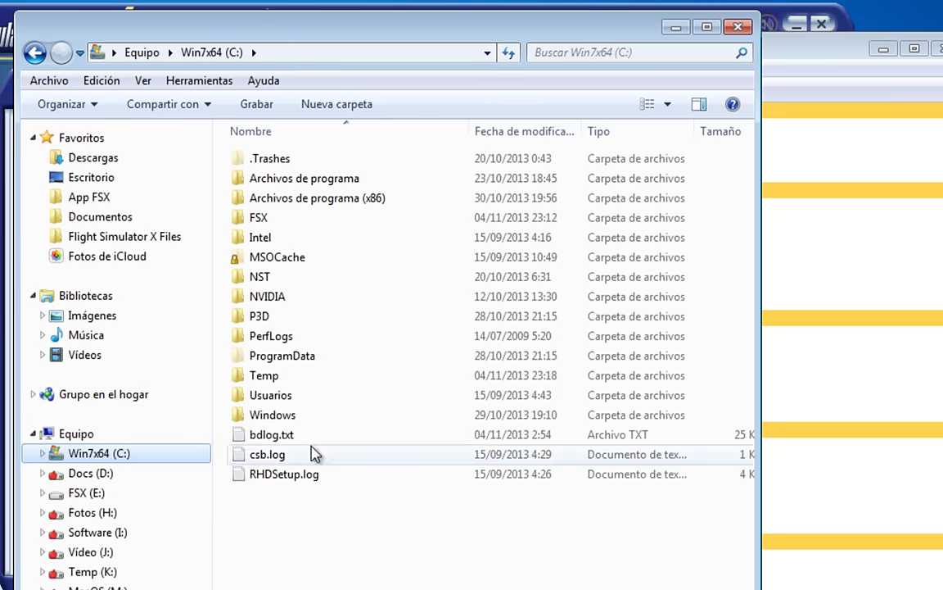
{"action": "double_click", "coordinate": [306, 359]}
{"action": "left_click", "coordinate": [288, 454]}
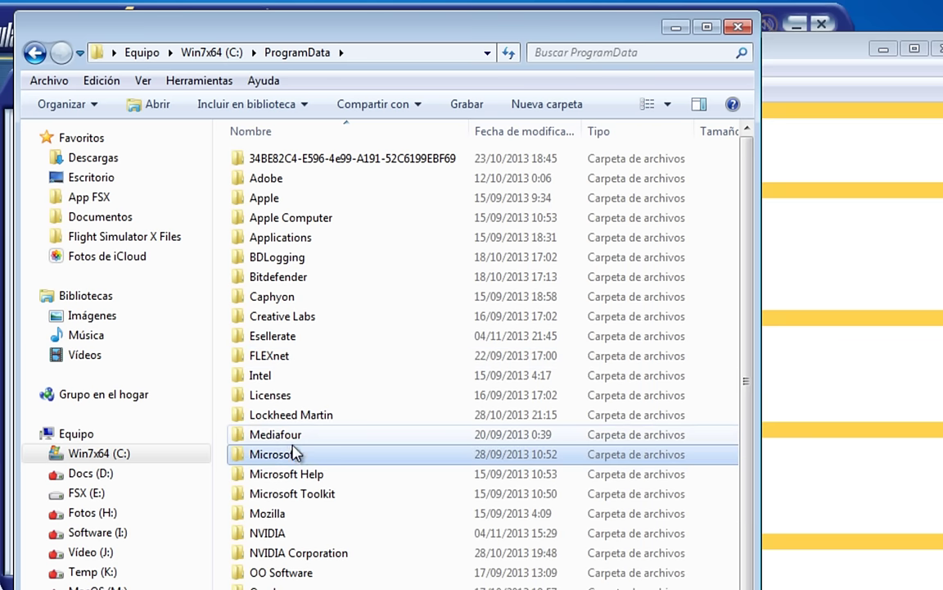
{"action": "double_click", "coordinate": [295, 453]}
{"action": "double_click", "coordinate": [282, 298]}
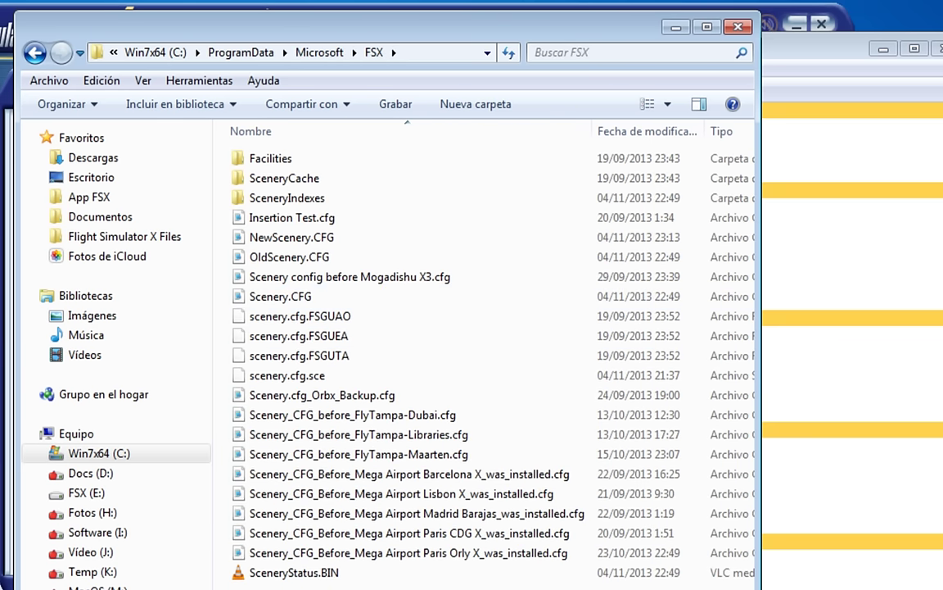
Try to paste the copied scenery.cfg into the ProgramData FSX folder, and cancel the file replacement
{"action": "right_click", "coordinate": [311, 578]}
{"action": "left_click", "coordinate": [310, 528]}
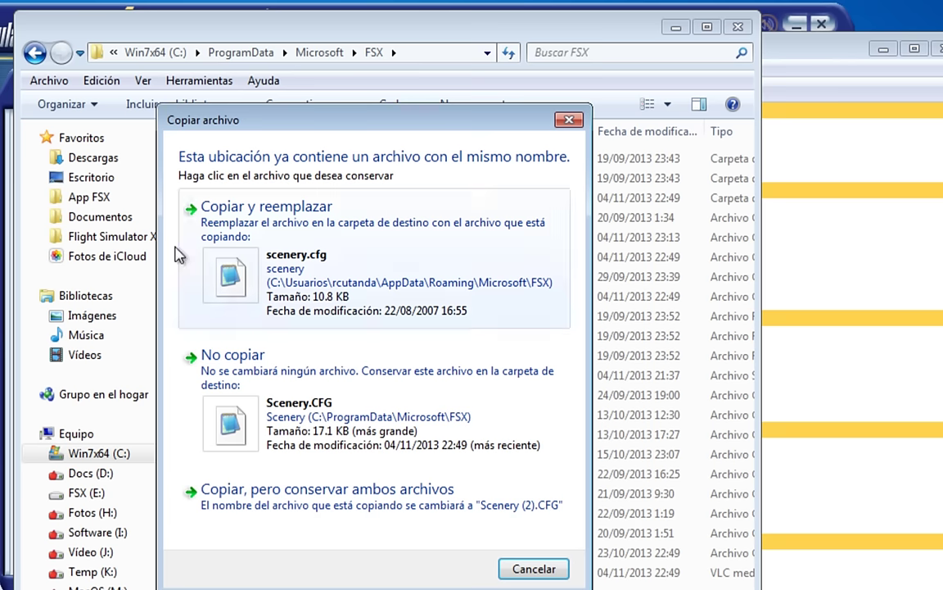
{"action": "left_click", "coordinate": [534, 569]}
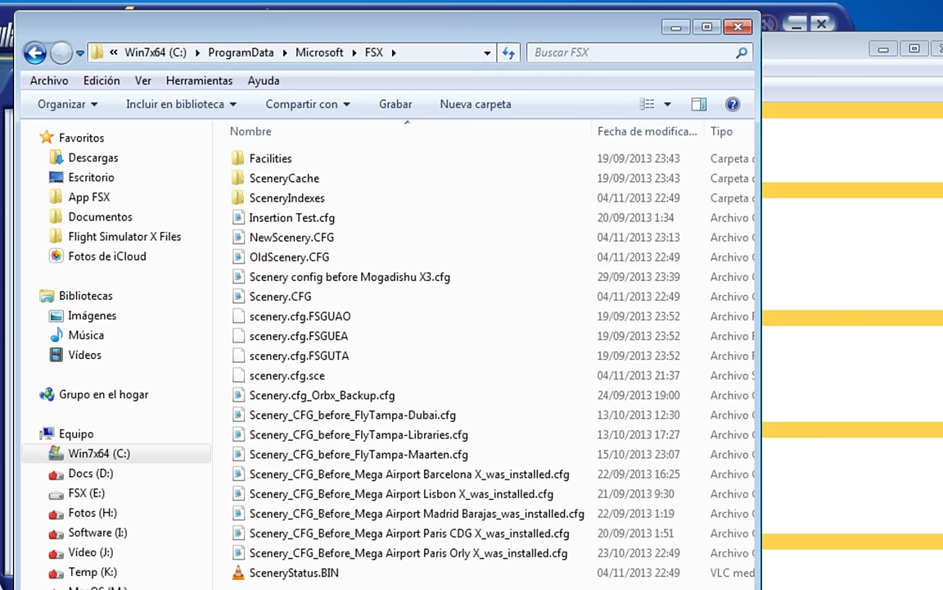